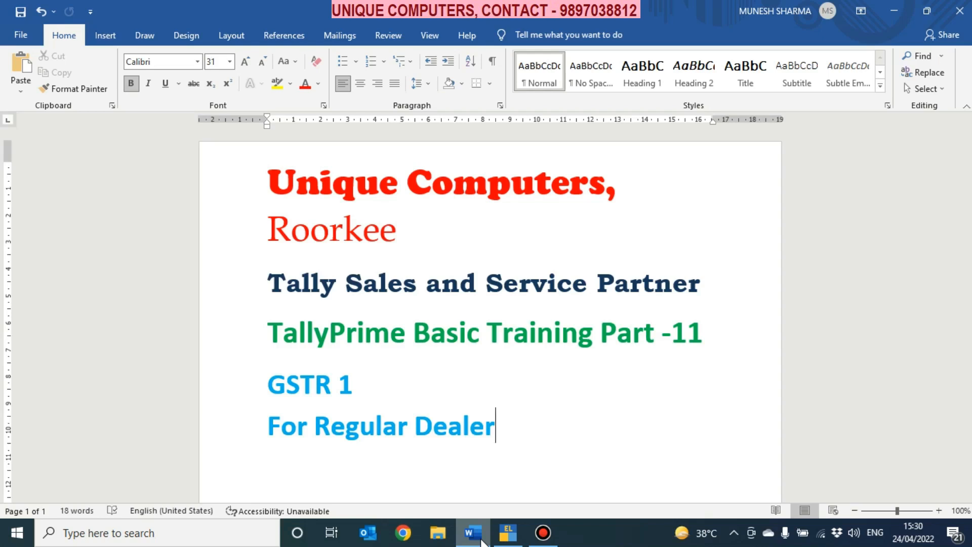
Step: Insert a new line reading "GSTR 1 Solutions" between "GSTR 1" and "For Regular Dealer"
{"action": "key", "text": "Up"}
{"action": "key", "text": "Return"}
{"action": "type", "text": "G"}
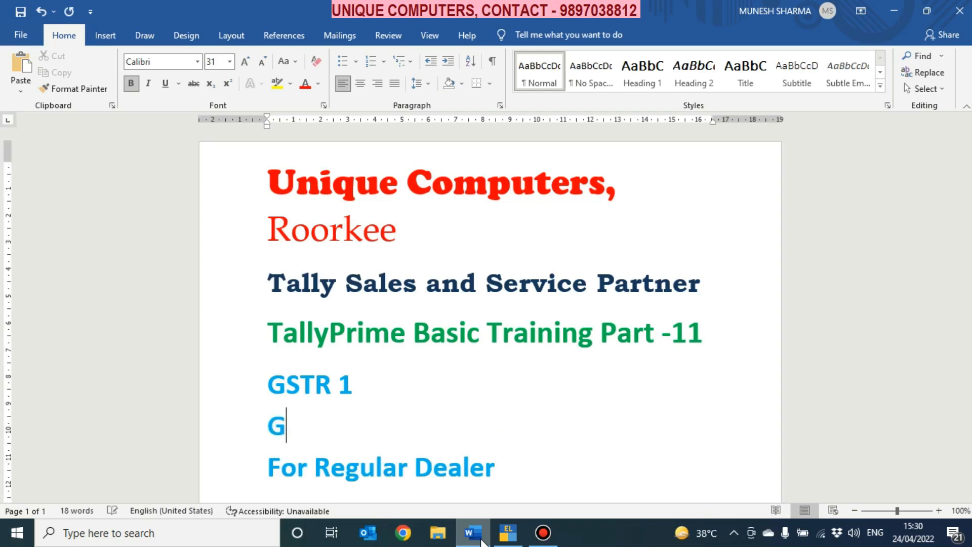
{"action": "type", "text": "STR 1 "}
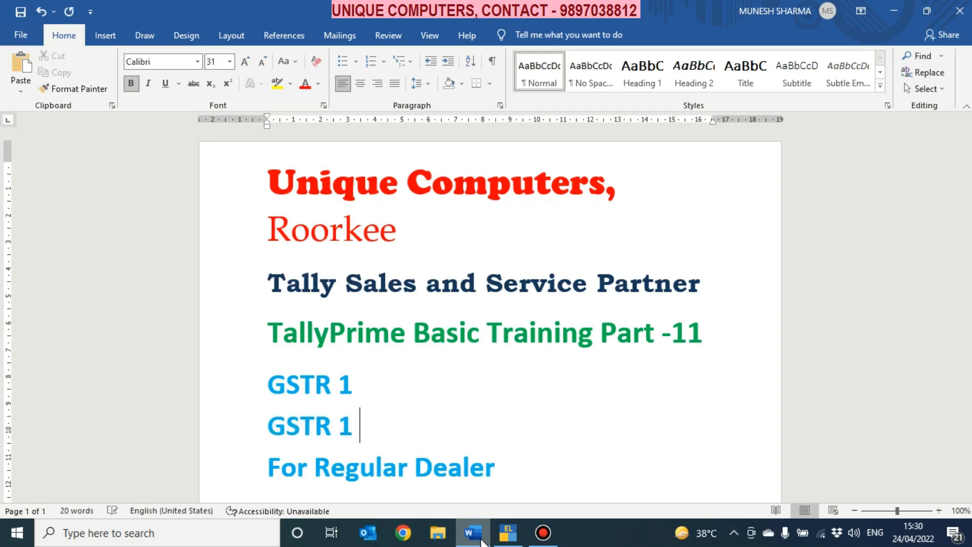
{"action": "type", "text": "Solutions"}
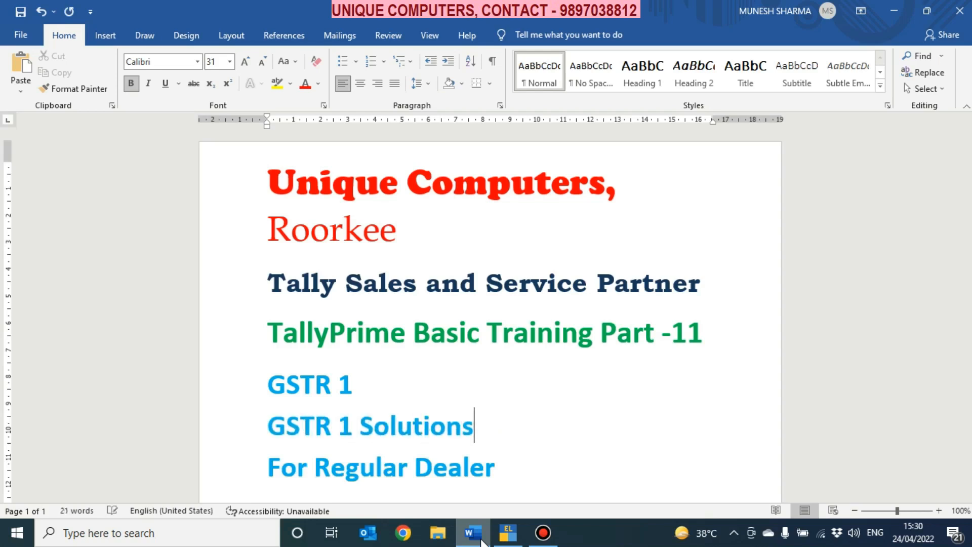
Step: Insert the word "Error" before "Solutions" in the new line so it reads "GSTR 1 Error Solutions"
{"action": "key", "text": "Left"}
{"action": "key", "text": "Left"}
{"action": "key", "text": "Left"}
{"action": "key", "text": "Left"}
{"action": "key", "text": "Left"}
{"action": "key", "text": "Left"}
{"action": "key", "text": "Left"}
{"action": "key", "text": "Left"}
{"action": "key", "text": "Left"}
{"action": "type", "text": "E"}
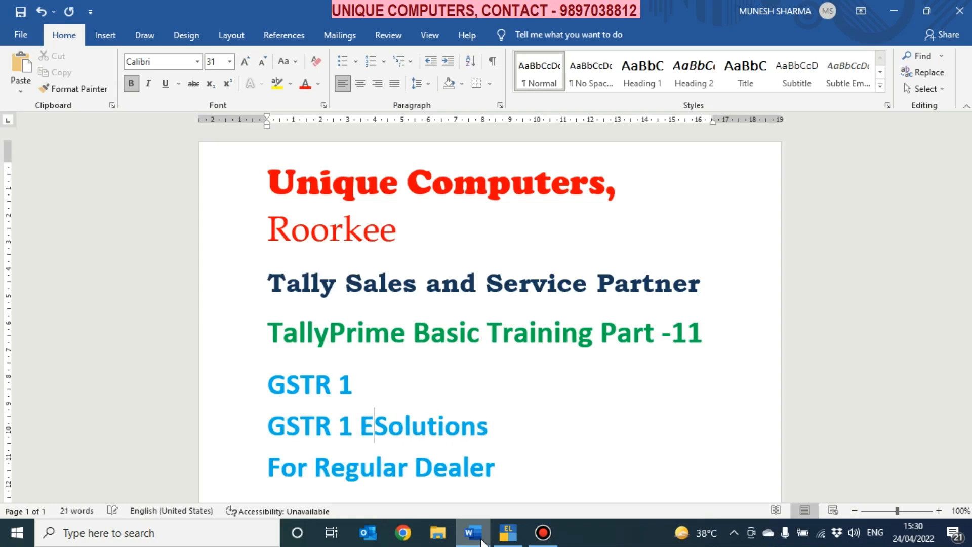
{"action": "type", "text": "rror"}
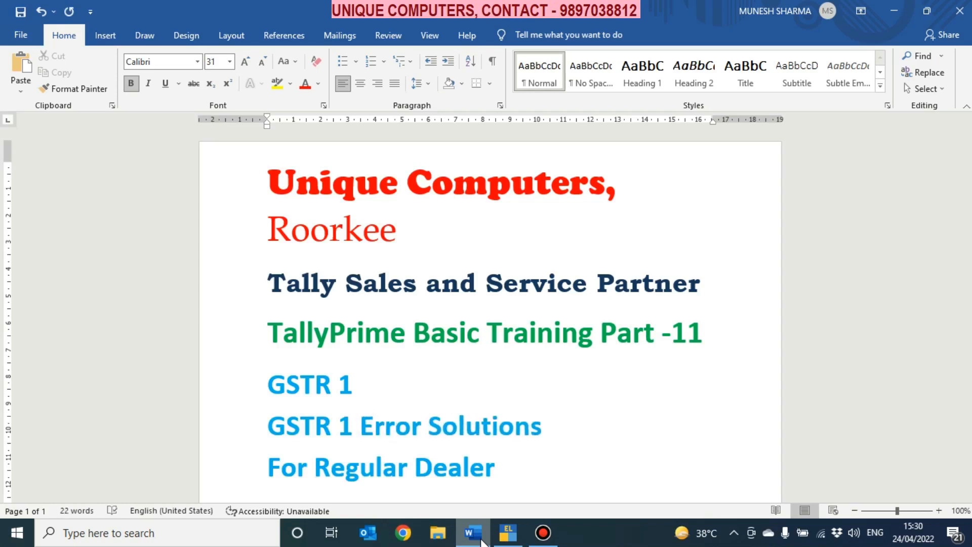
Step: Enclose the words "Error Solutions" in parentheses
{"action": "key", "text": "Left"}
{"action": "key", "text": "Left"}
{"action": "key", "text": "Left"}
{"action": "key", "text": "Left"}
{"action": "key", "text": "Left"}
{"action": "key", "text": "Left"}
{"action": "key", "text": "Left"}
{"action": "key", "text": "Right"}
{"action": "type", "text": "("}
{"action": "key", "text": "Right"}
{"action": "key", "text": "Right"}
{"action": "key", "text": "Right"}
{"action": "key", "text": "Right"}
{"action": "key", "text": "Right"}
{"action": "key", "text": "Right"}
{"action": "key", "text": "Right"}
{"action": "key", "text": "Right"}
{"action": "key", "text": "Right"}
{"action": "key", "text": "Right"}
{"action": "key", "text": "Right"}
{"action": "key", "text": "Right"}
{"action": "key", "text": "Right"}
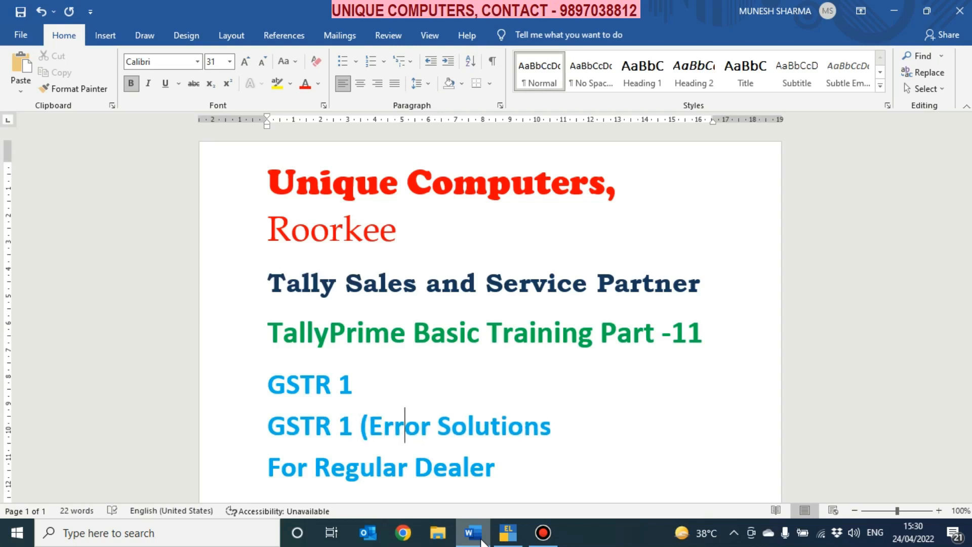
{"action": "key", "text": "Right"}
{"action": "key", "text": "Right"}
{"action": "key", "text": "Right"}
{"action": "key", "text": "Left"}
{"action": "type", "text": ")"}
Step: Switch to TallyPrime and open the Sales Register from the Account Books reports
{"action": "left_click", "coordinate": [508, 533]}
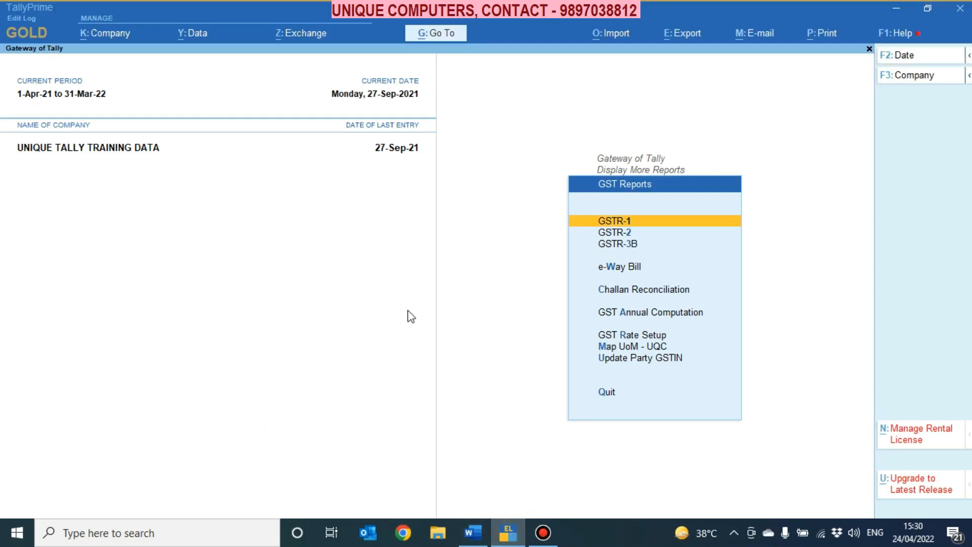
{"action": "key", "text": "Escape"}
{"action": "key", "text": "Escape"}
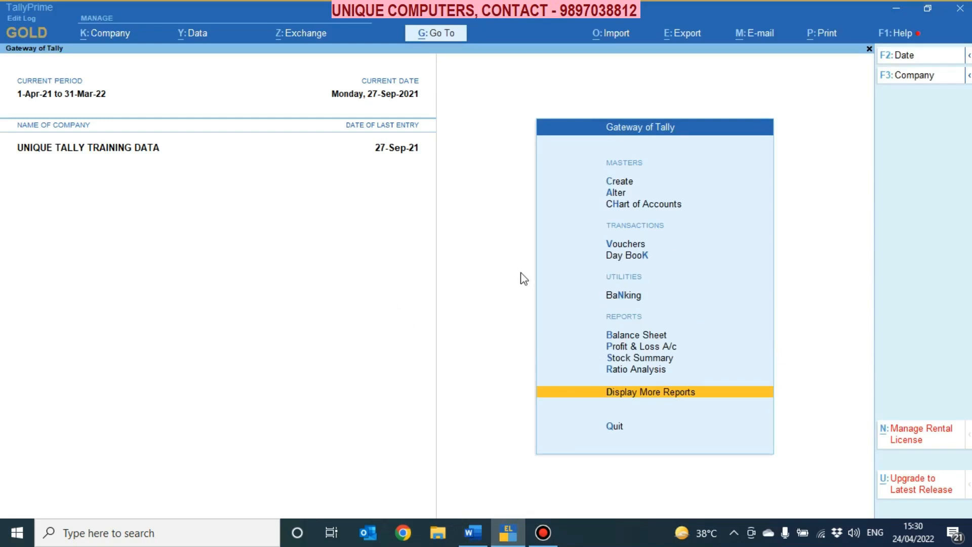
{"action": "key", "text": "Return"}
{"action": "key", "text": "a"}
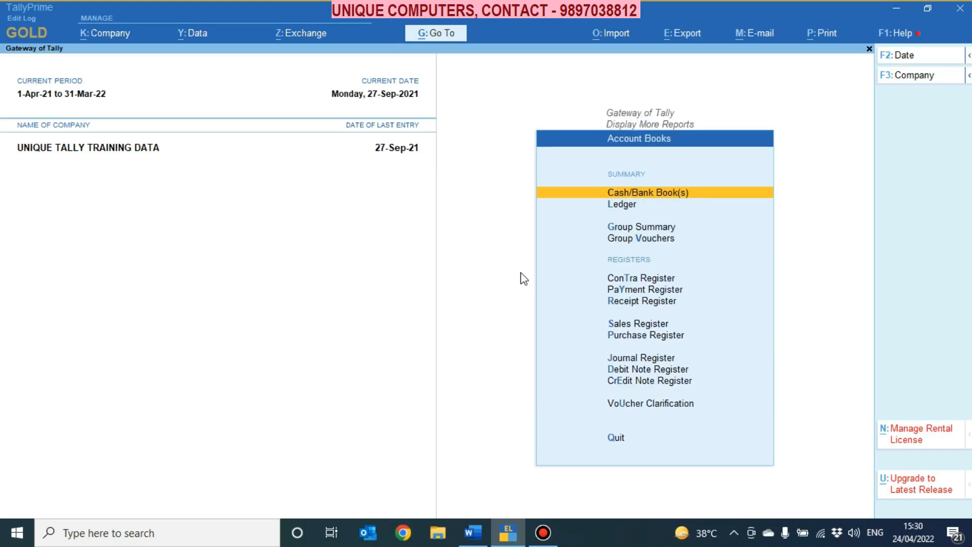
{"action": "key", "text": "s"}
Step: Examine the monthly sales figures in the Sales Register, ending on September
{"action": "key", "text": "Up"}
{"action": "key", "text": "Up"}
{"action": "key", "text": "Up"}
{"action": "key", "text": "Up"}
{"action": "key", "text": "Up"}
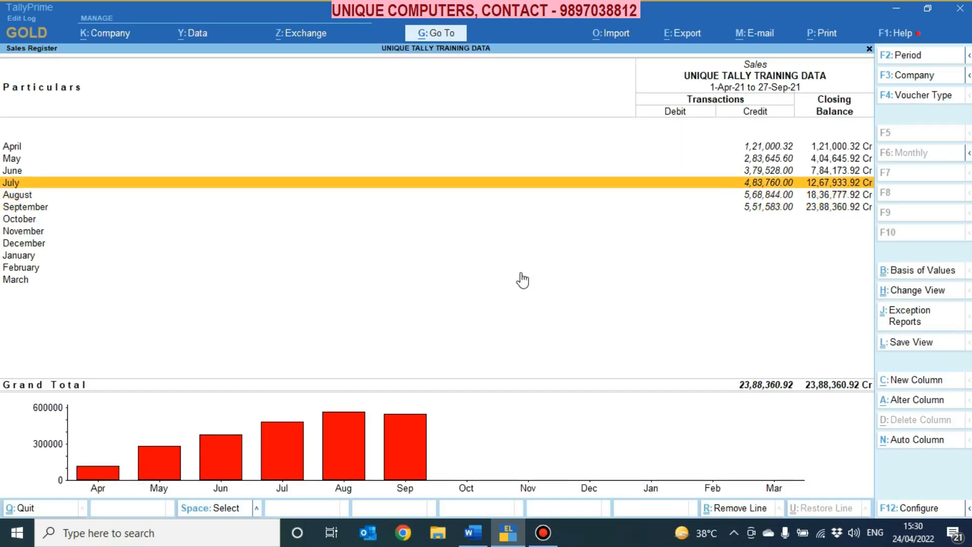
{"action": "key", "text": "Down"}
{"action": "key", "text": "Down"}
{"action": "key", "text": "Down"}
{"action": "key", "text": "Down"}
{"action": "key", "text": "Down"}
{"action": "key", "text": "Down"}
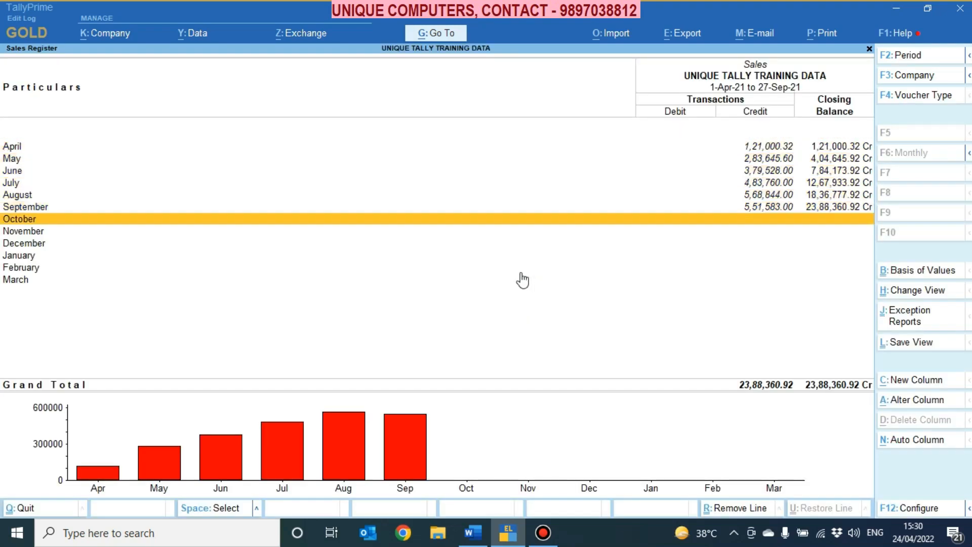
{"action": "key", "text": "Up"}
{"action": "key", "text": "Up"}
{"action": "key", "text": "Down"}
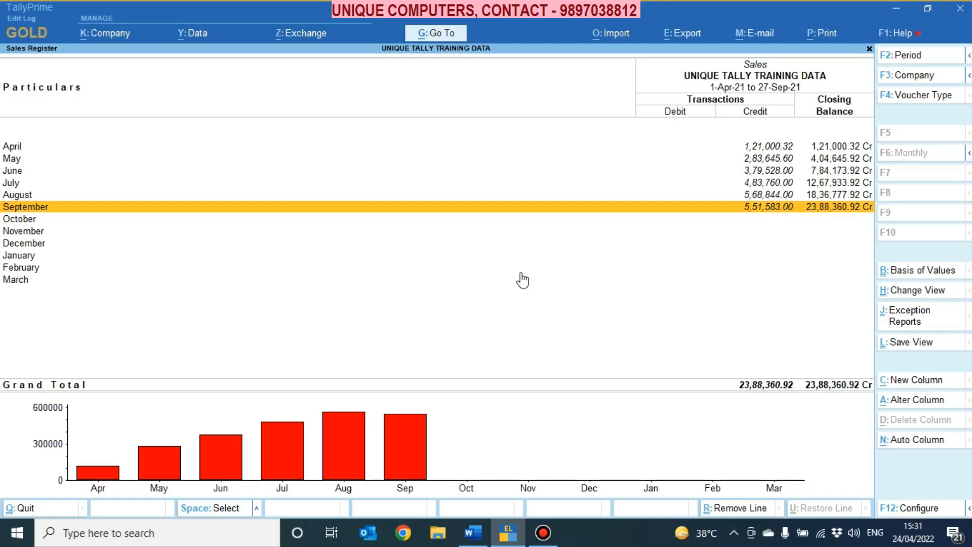
Step: Leave the Sales Register and open the GSTR-1 report from the GST Reports
{"action": "key", "text": "Escape"}
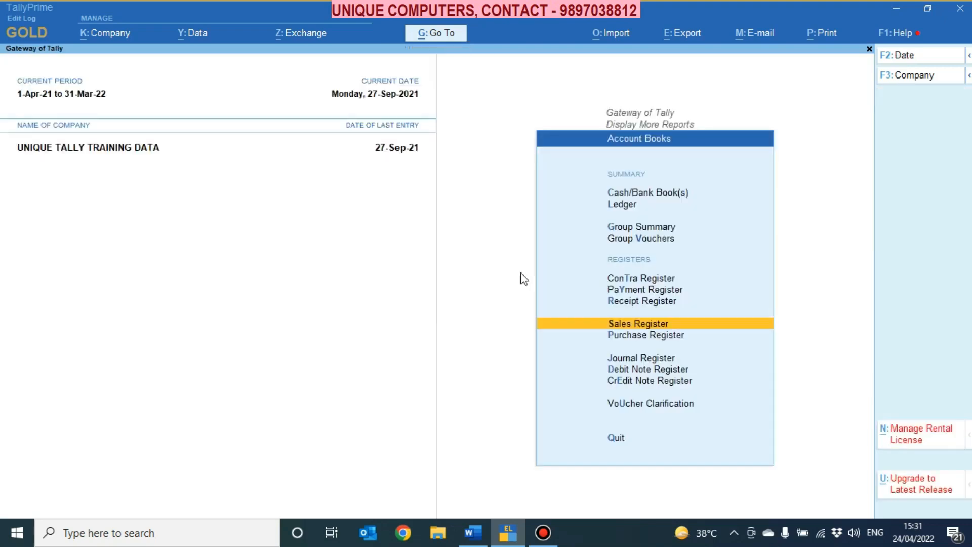
{"action": "key", "text": "Escape"}
{"action": "key", "text": "Escape"}
{"action": "key", "text": "Escape"}
{"action": "key", "text": "Escape"}
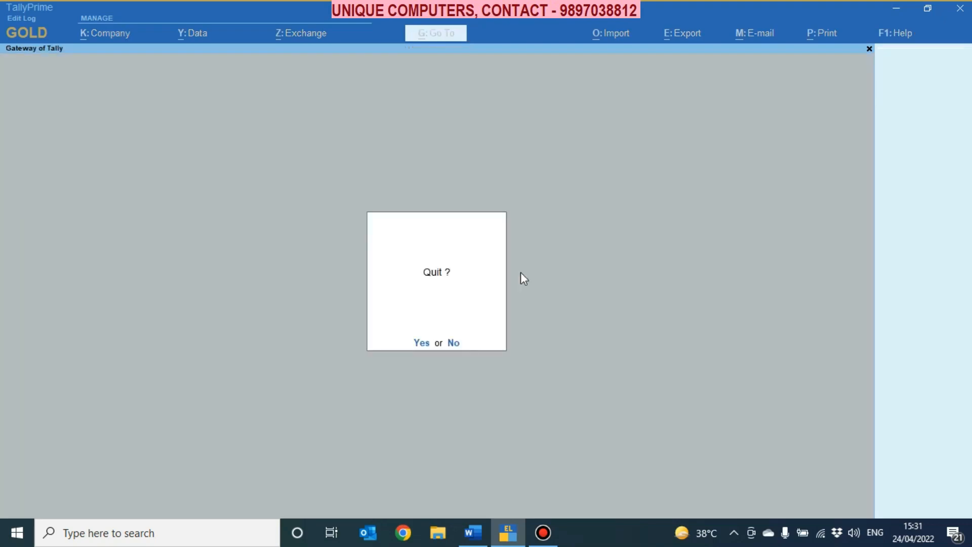
{"action": "key", "text": "d"}
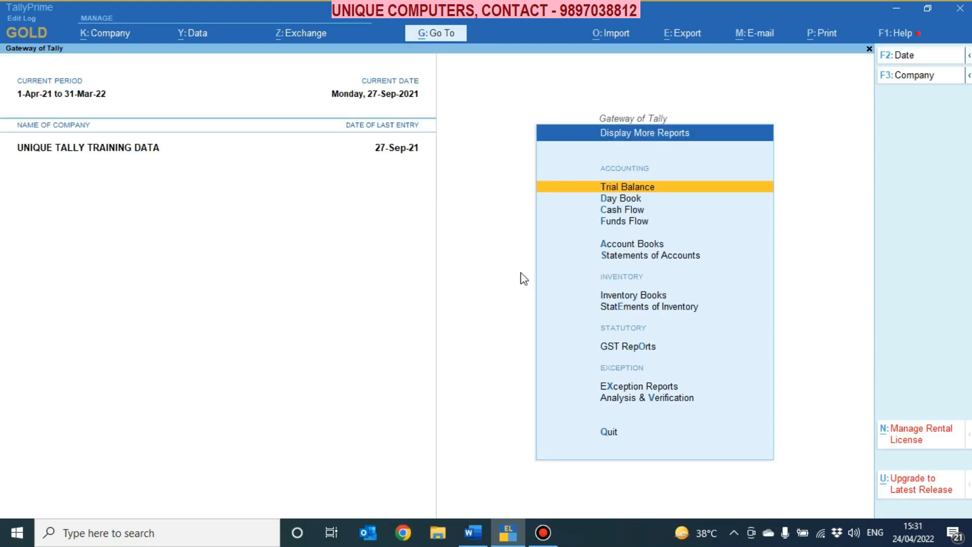
{"action": "key", "text": "o"}
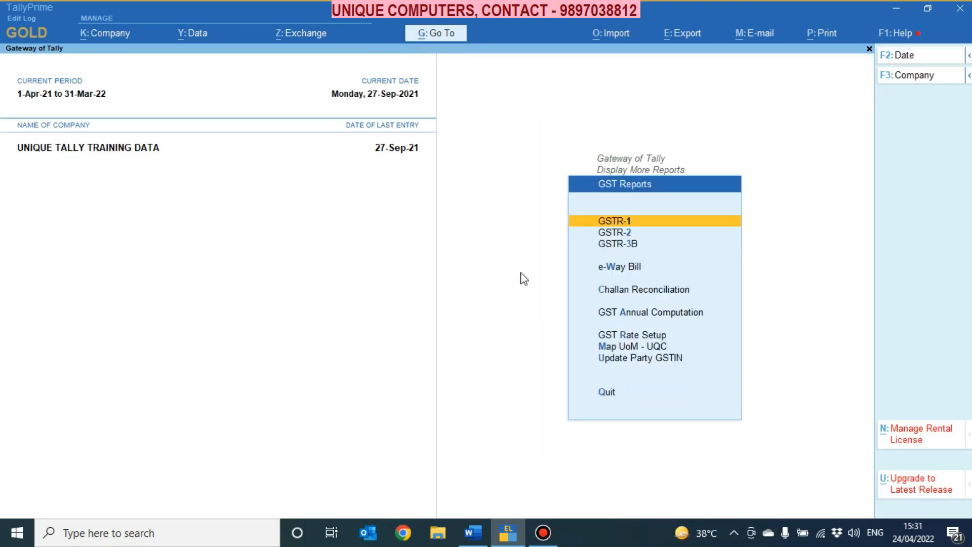
{"action": "key", "text": "Return"}
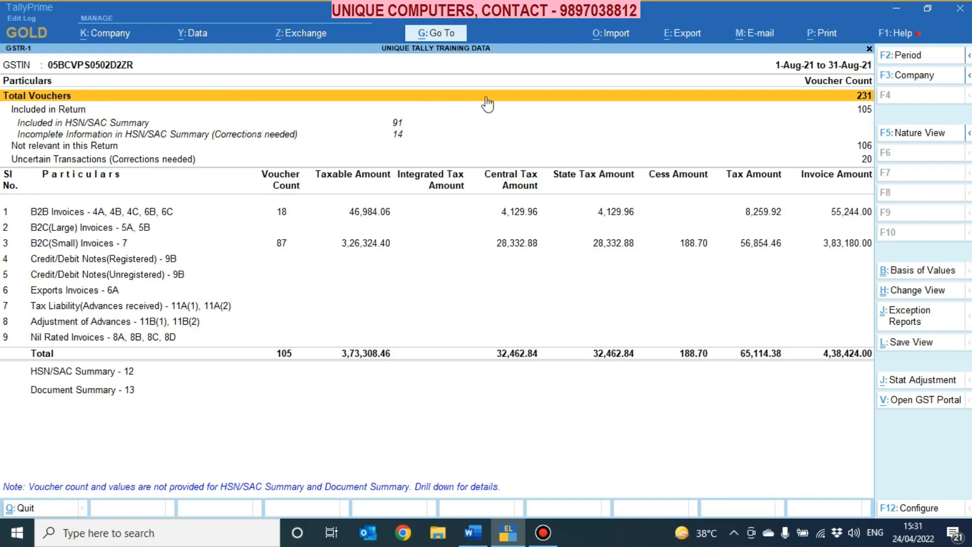
Step: Review the GSTR-1 total voucher statistics by type, checking the Payment and Sales rows, and return to the report
{"action": "left_click", "coordinate": [855, 101]}
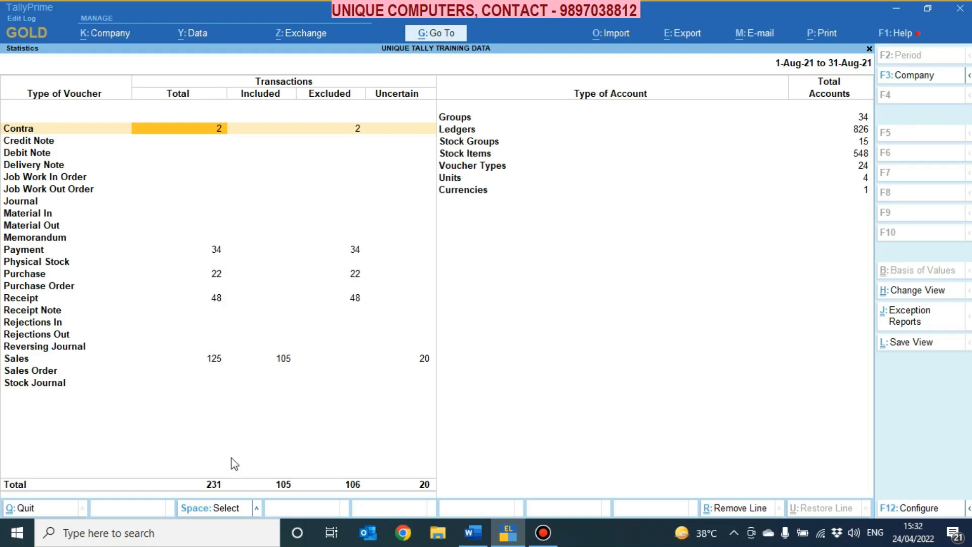
{"action": "left_click", "coordinate": [217, 252]}
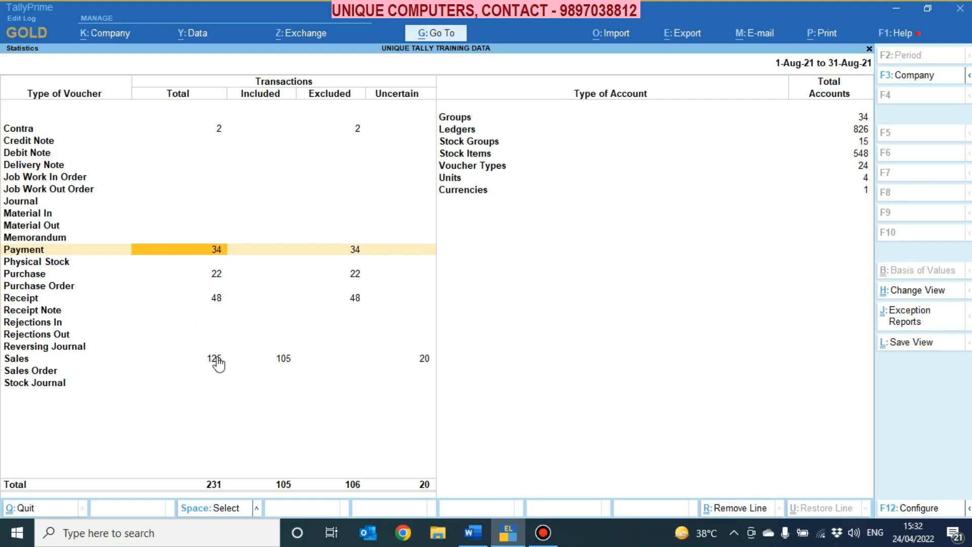
{"action": "left_click", "coordinate": [288, 361]}
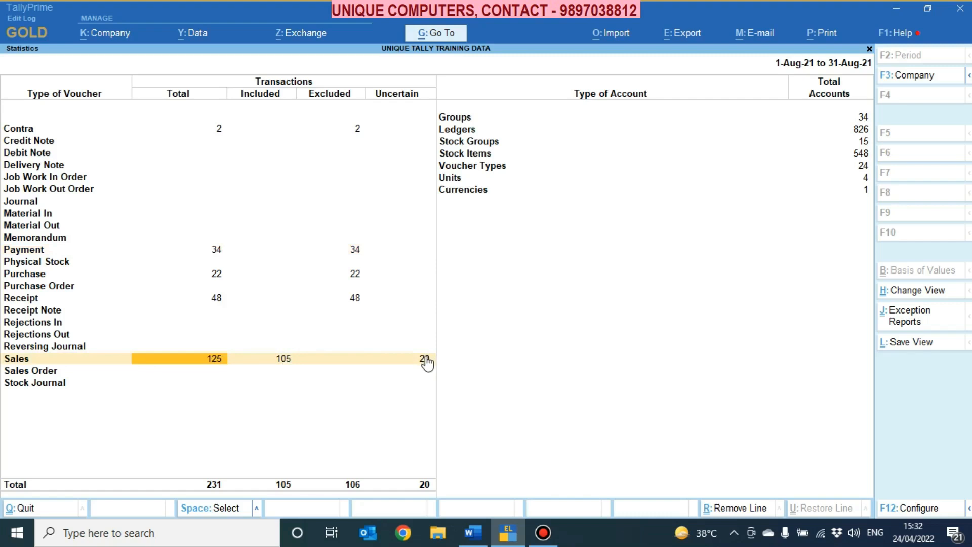
{"action": "key", "text": "Escape"}
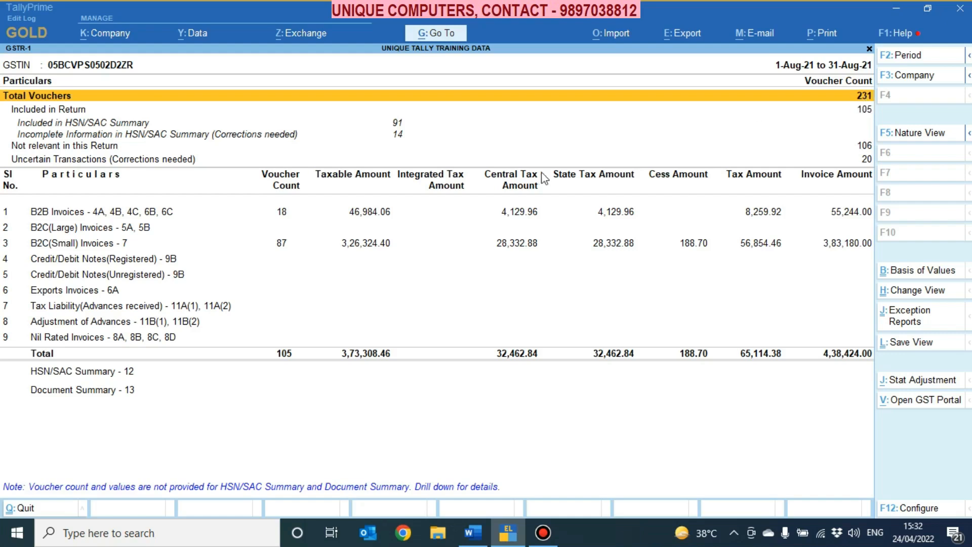
Step: Drill into the GSTR-1 uncertain transactions and open the exception for UoM not mapped to Unit Quantity Code
{"action": "left_click", "coordinate": [869, 161]}
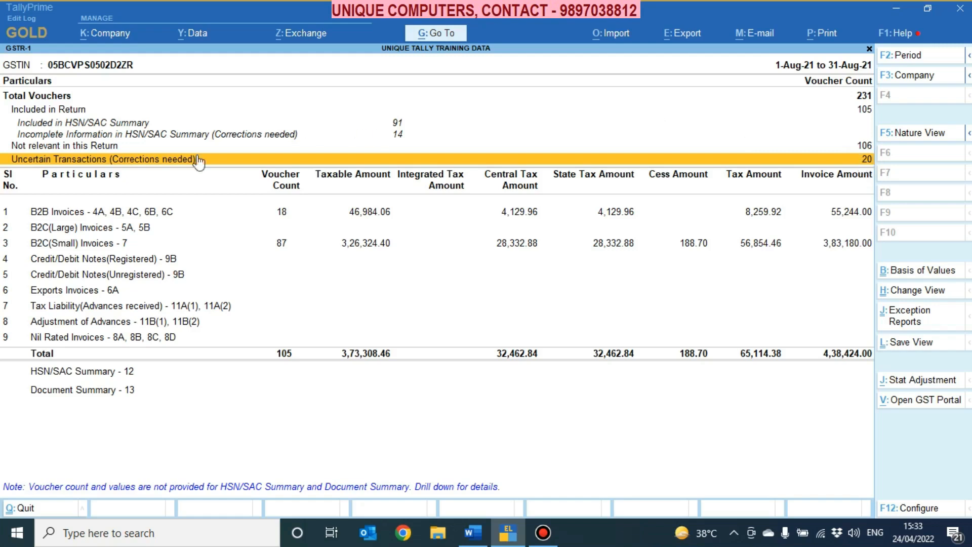
{"action": "left_click", "coordinate": [167, 161]}
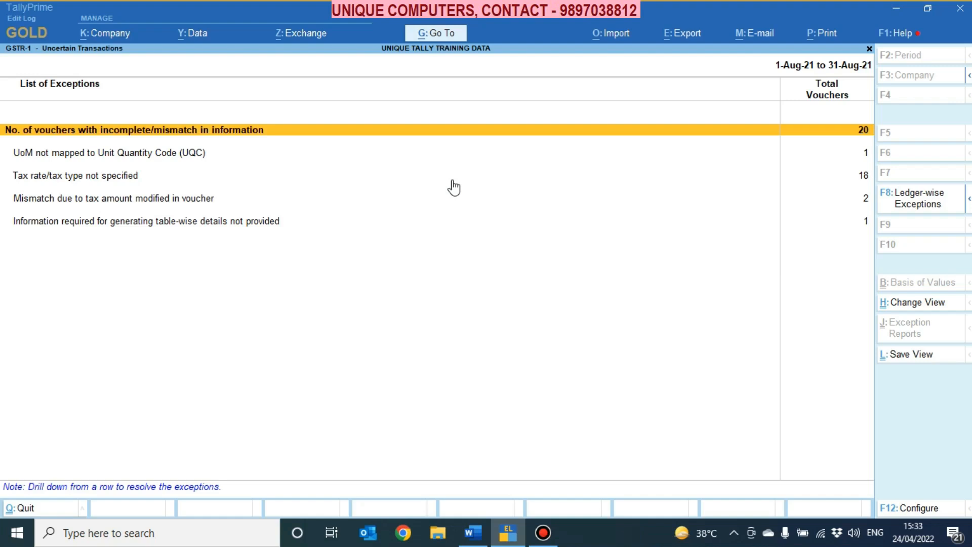
{"action": "key", "text": "Down"}
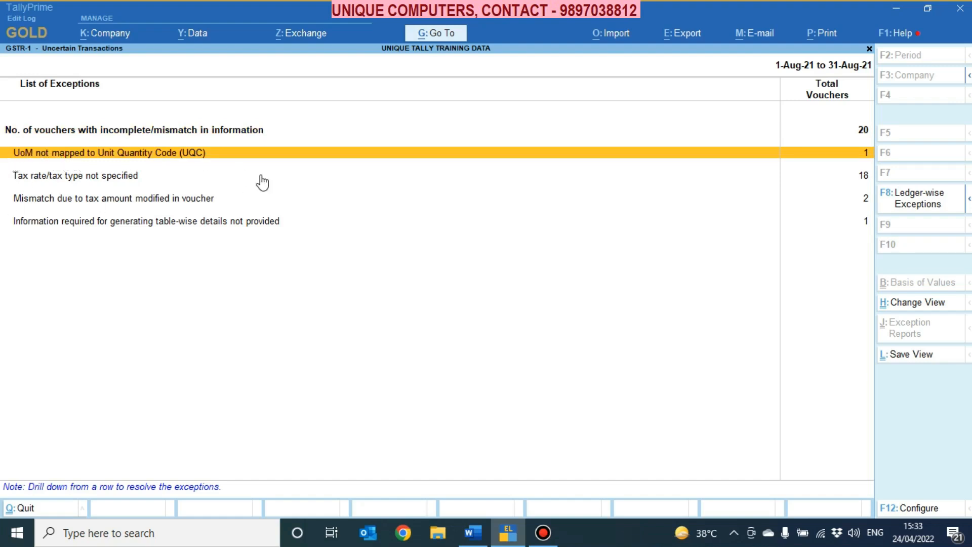
{"action": "key", "text": "Return"}
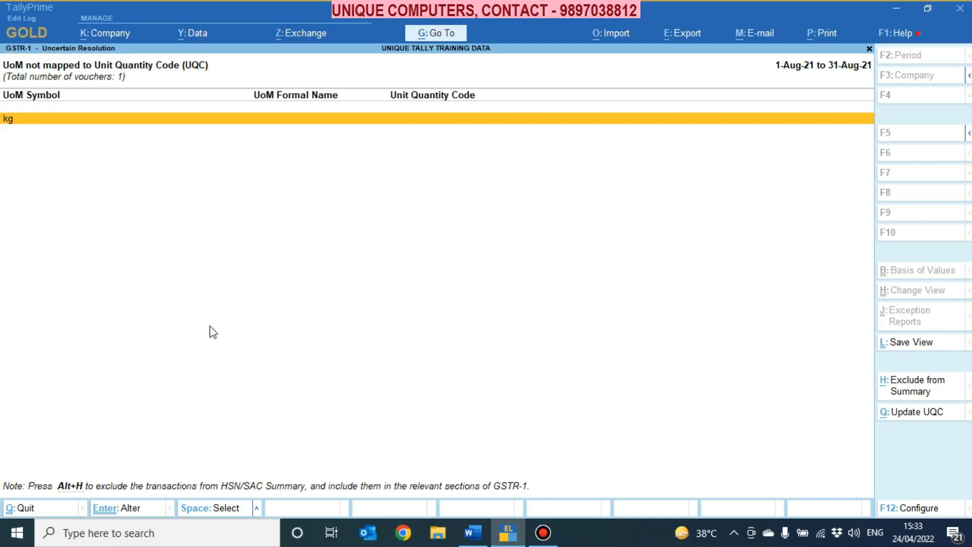
Step: Set the Unit Quantity Code of the kg unit to KGS-KILOGRAMS and save the unit
{"action": "key", "text": "Return"}
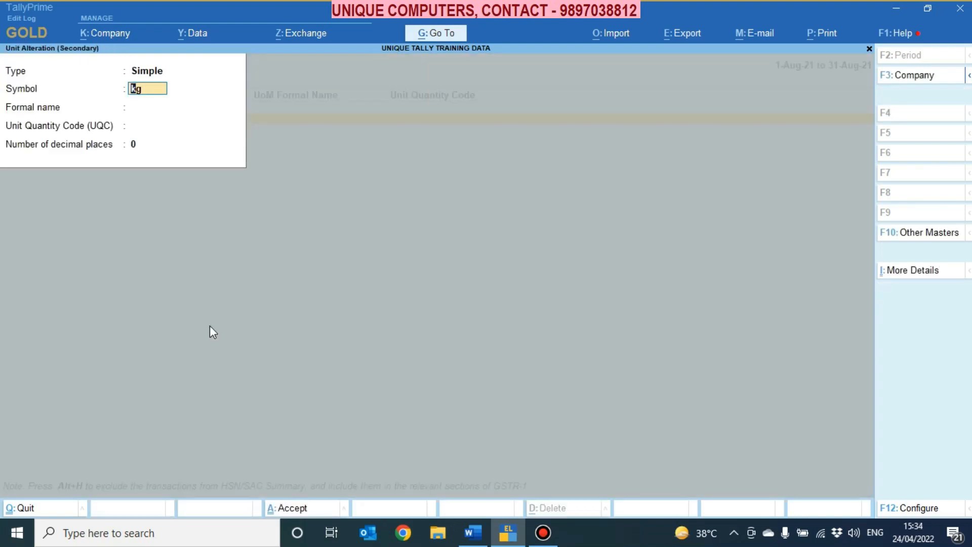
{"action": "key", "text": "Return"}
{"action": "key", "text": "Return"}
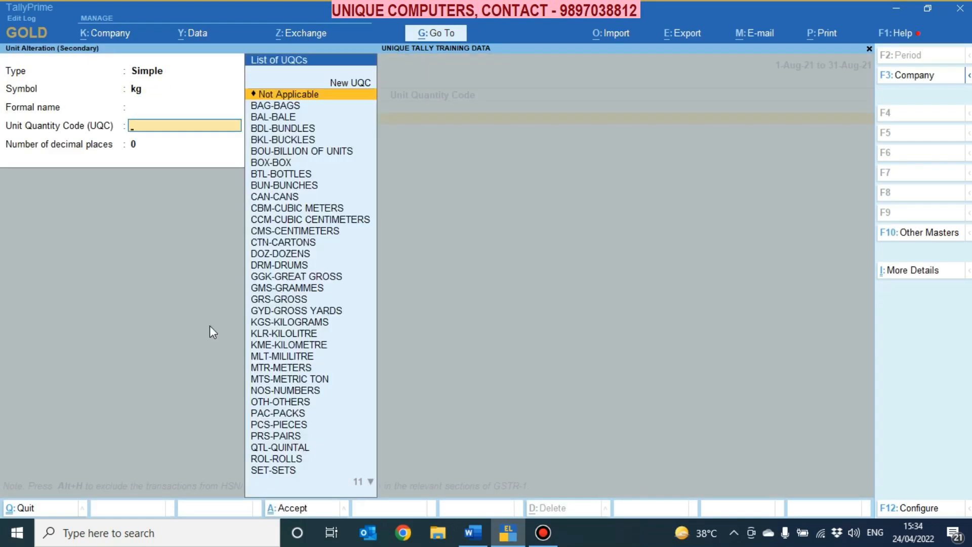
{"action": "type", "text": "kg"}
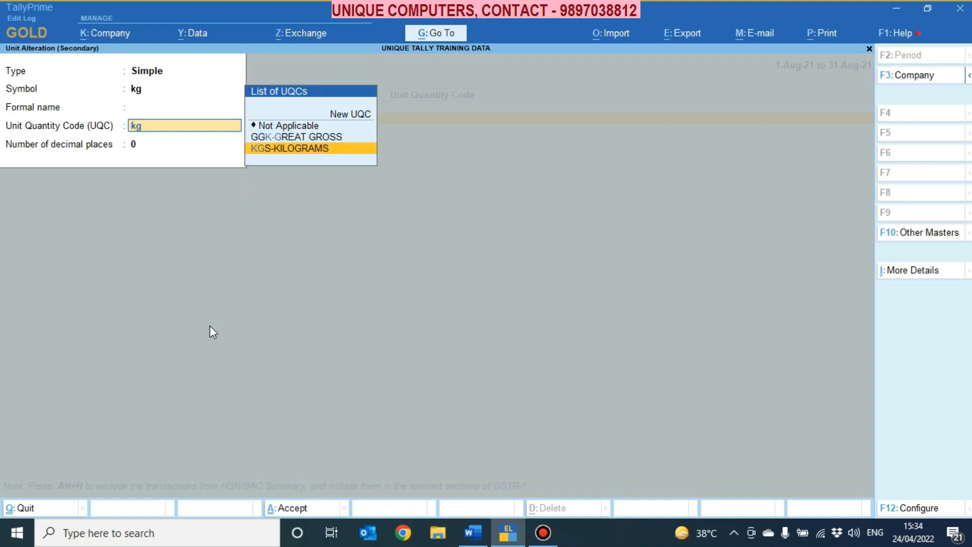
{"action": "key", "text": "Return"}
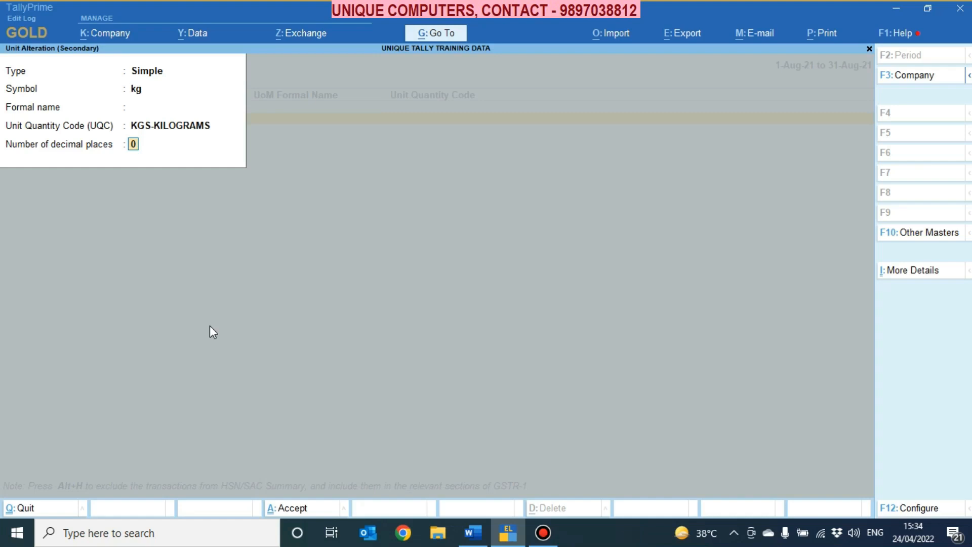
{"action": "key", "text": "Return"}
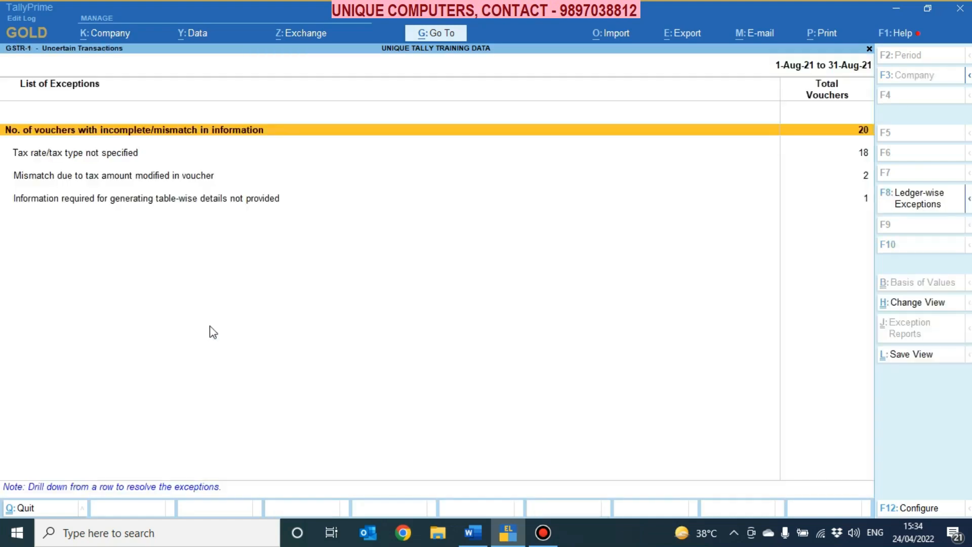
Step: Inspect the exception for missing table-wise details and its voucher's party GSTIN/UIN correction form, closing the form without an entry
{"action": "key", "text": "Down"}
{"action": "key", "text": "Down"}
{"action": "key", "text": "Down"}
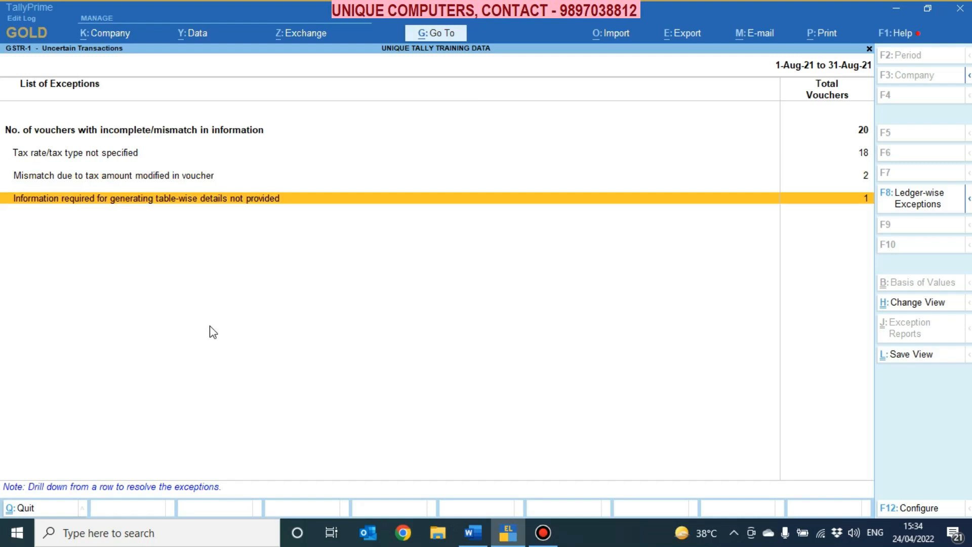
{"action": "key", "text": "Return"}
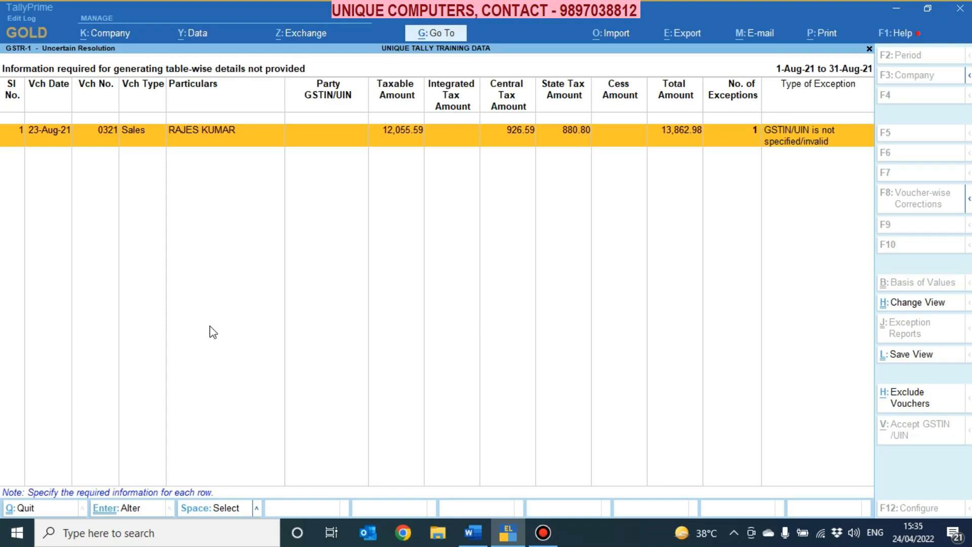
{"action": "key", "text": "Return"}
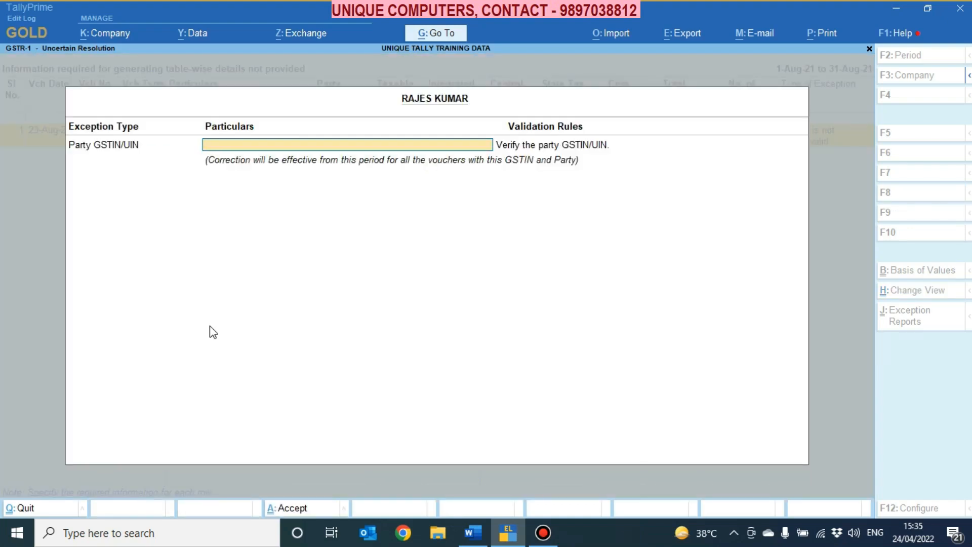
{"action": "key", "text": "Escape"}
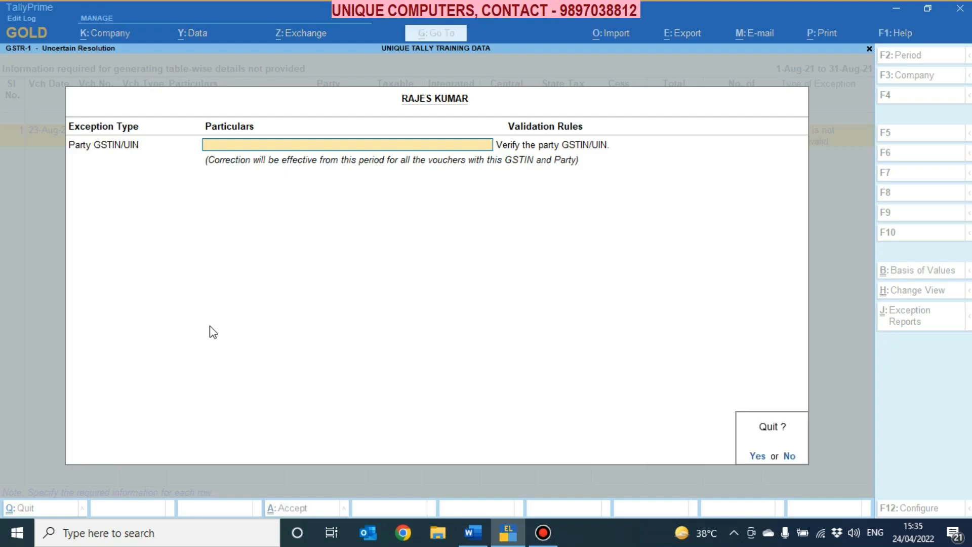
{"action": "key", "text": "y"}
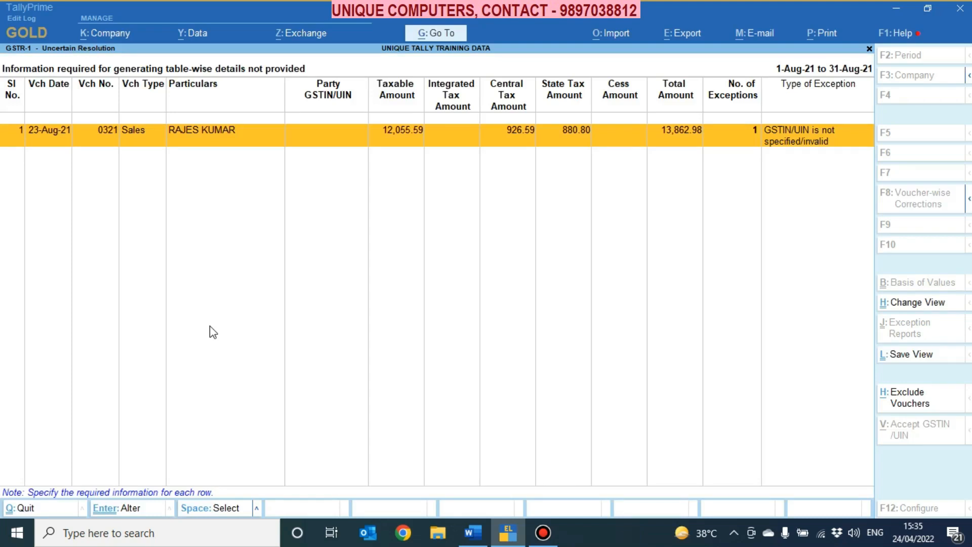
Step: Open sales voucher 0321 from the exception list and open its party's ledger for alteration
{"action": "key", "text": "ctrl"}
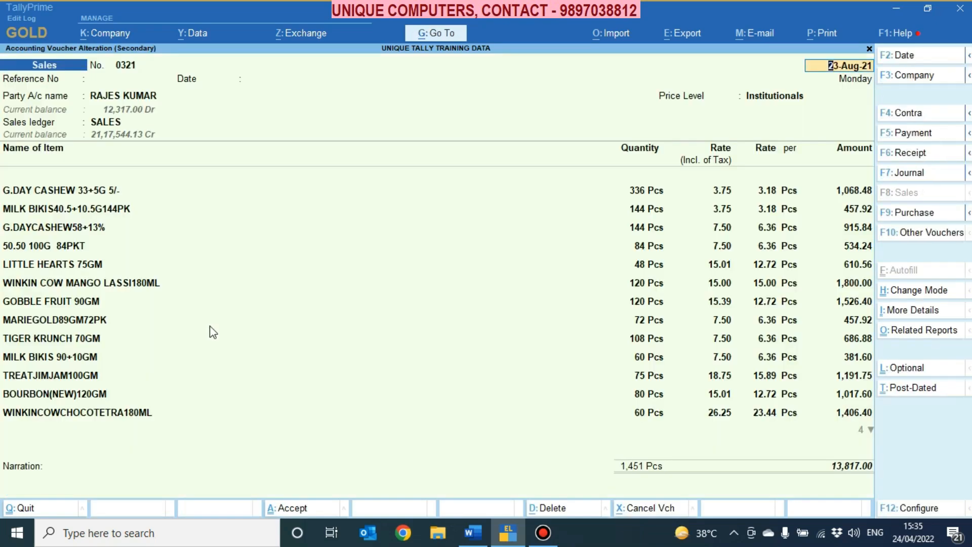
{"action": "left_click", "coordinate": [124, 93]}
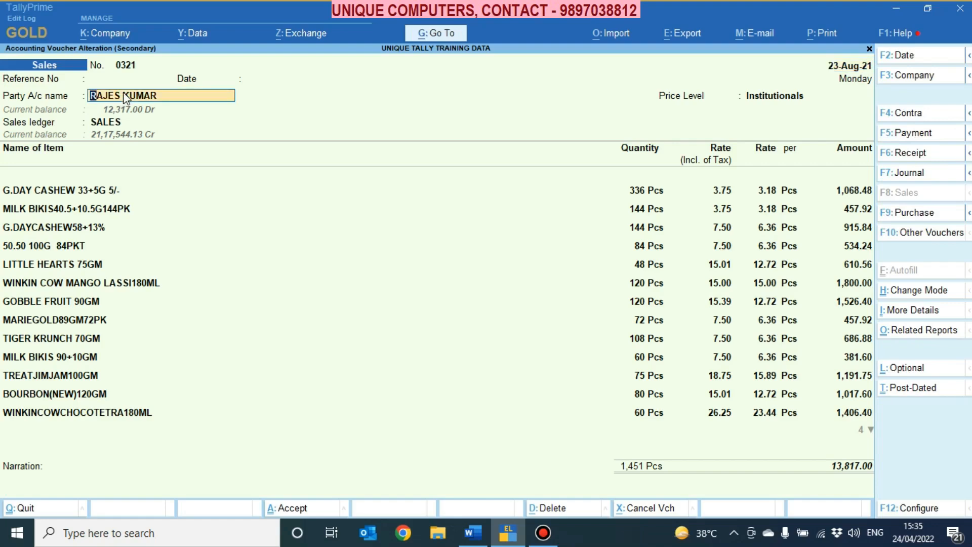
{"action": "key", "text": "ctrl+Return"}
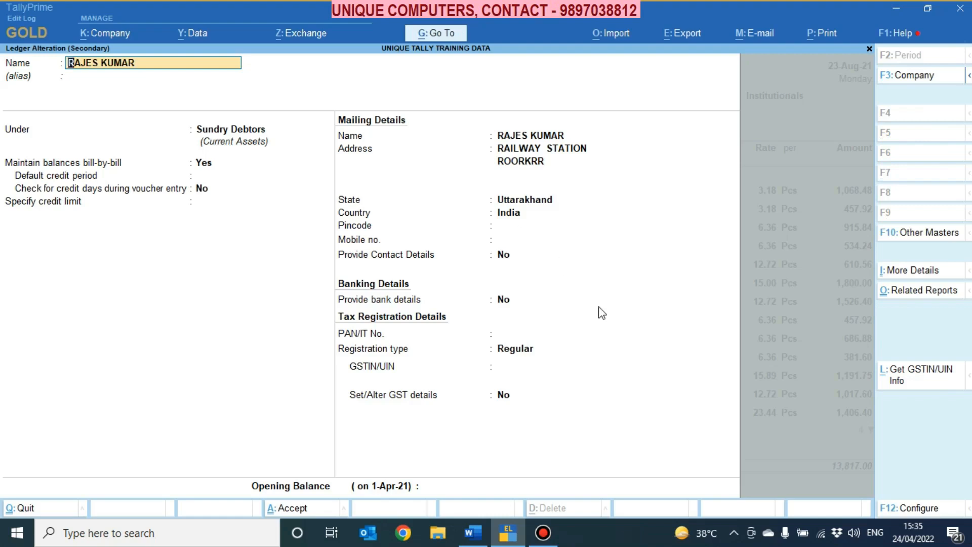
Step: Set the party ledger's registration type to Unregistered, save it, and return to the list of uncertain transactions
{"action": "left_click", "coordinate": [517, 349]}
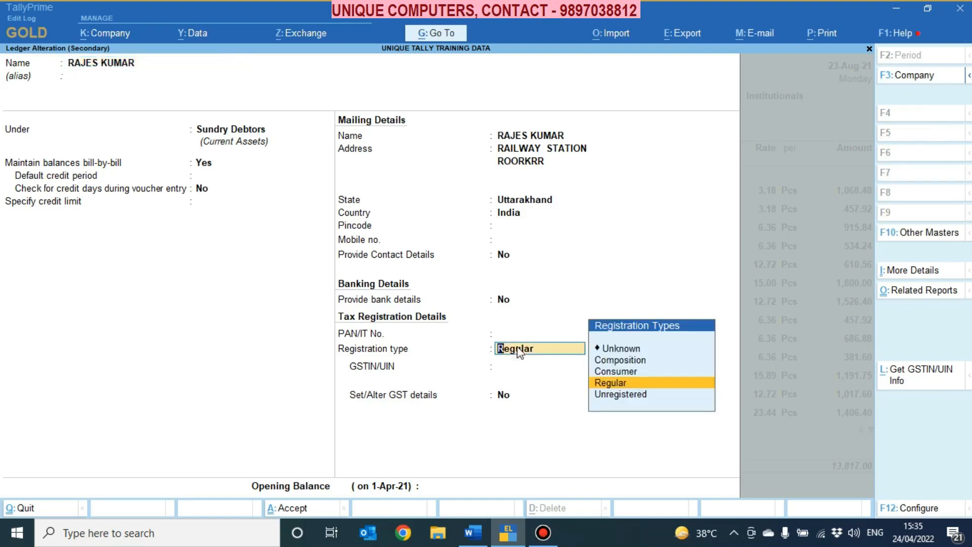
{"action": "key", "text": "Down"}
{"action": "key", "text": "Return"}
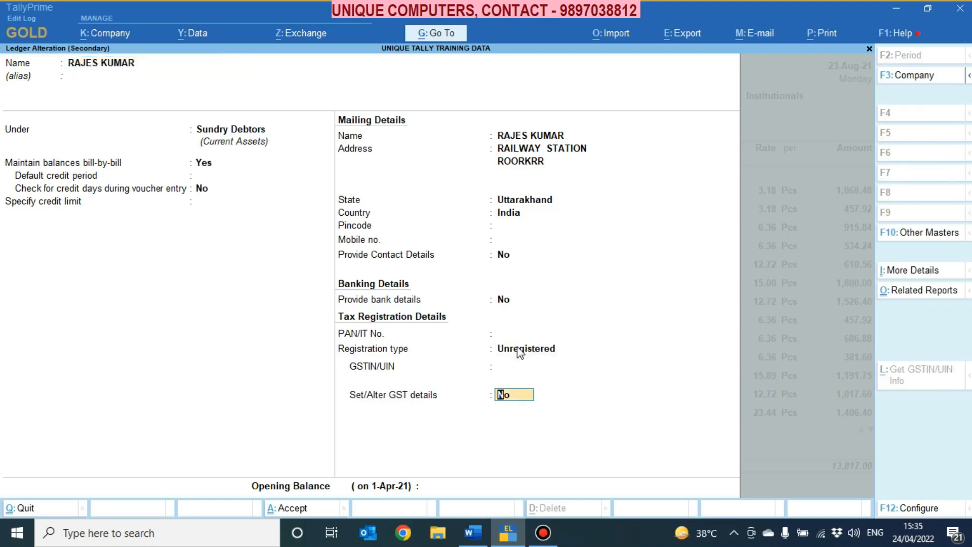
{"action": "key", "text": "Return"}
{"action": "key", "text": "Return"}
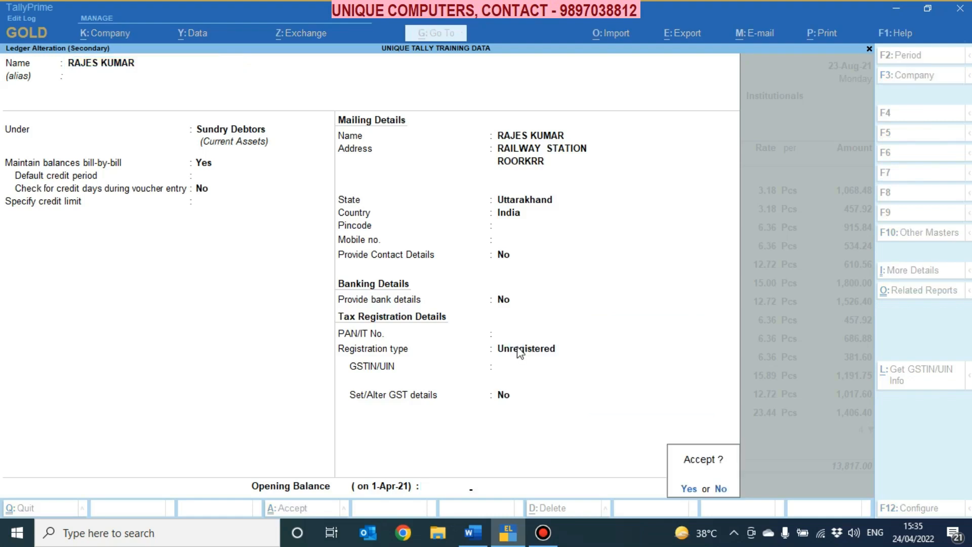
{"action": "key", "text": "Return"}
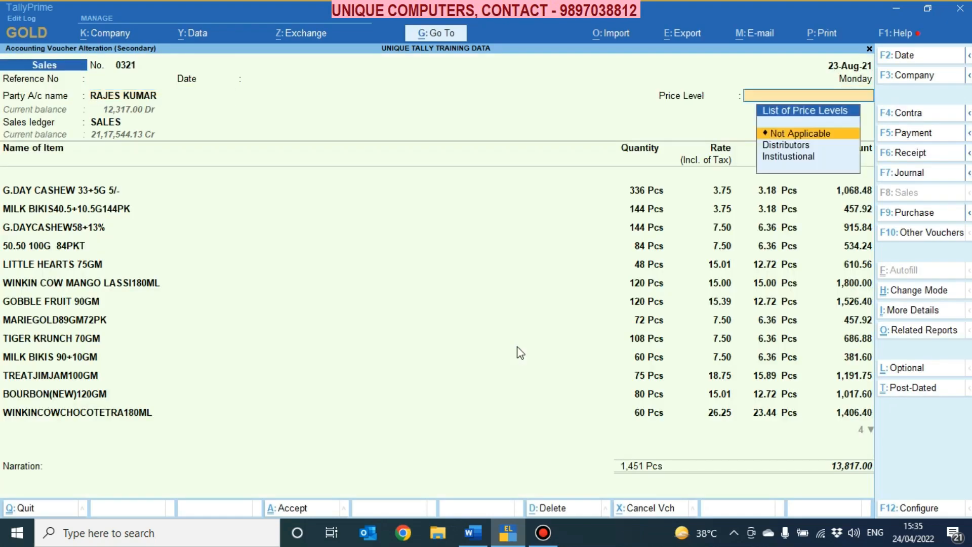
{"action": "key", "text": "Escape"}
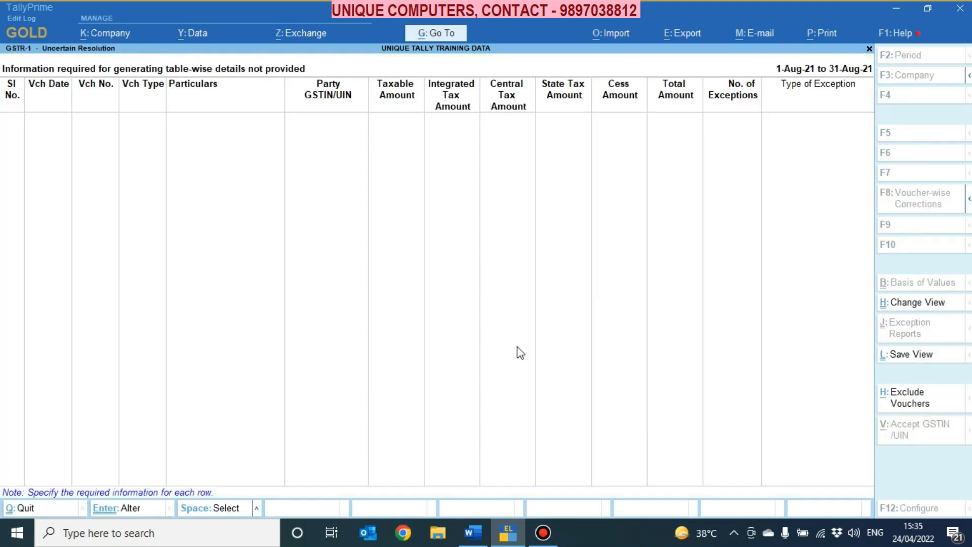
{"action": "key", "text": "Escape"}
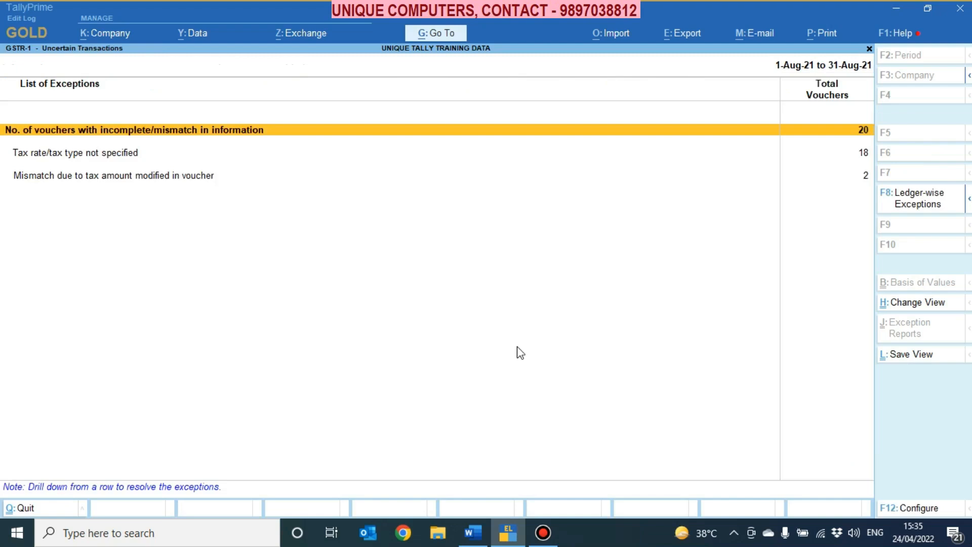
Step: Open the "Tax rate/tax type not specified" exception and review the rate details of voucher 0312's first two items
{"action": "key", "text": "Down"}
{"action": "key", "text": "Down"}
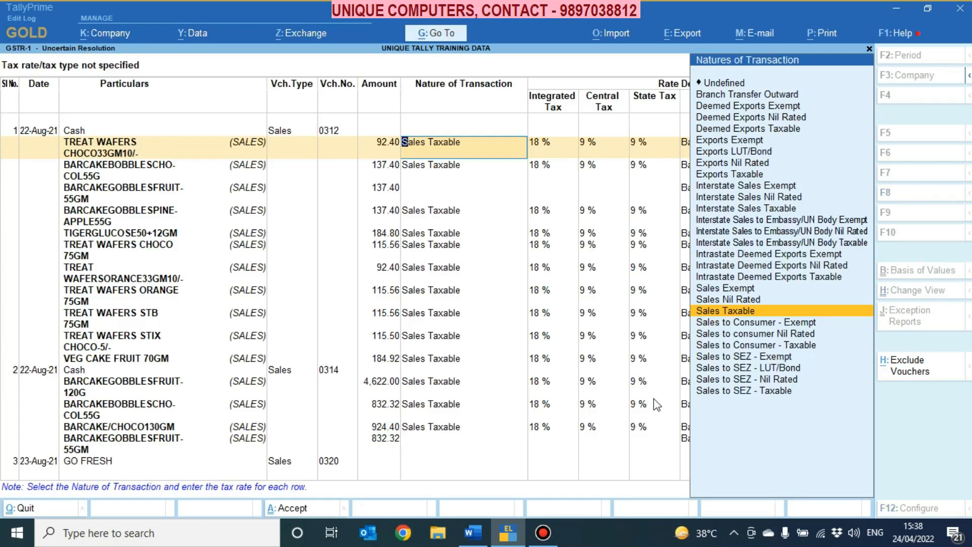
{"action": "key", "text": "Return"}
{"action": "key", "text": "Return"}
{"action": "key", "text": "Return"}
{"action": "key", "text": "Return"}
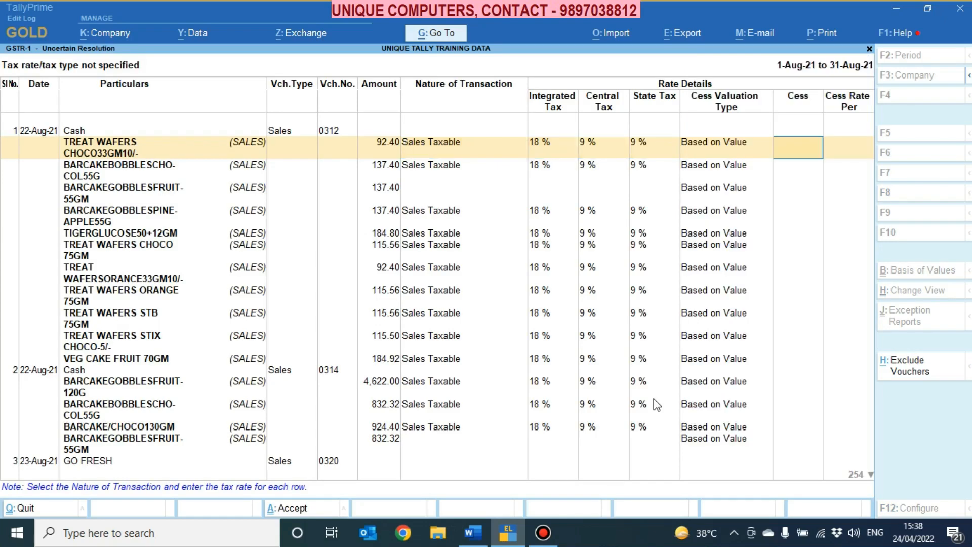
{"action": "key", "text": "Return"}
{"action": "key", "text": "Return"}
{"action": "key", "text": "Return"}
{"action": "key", "text": "Return"}
{"action": "key", "text": "Return"}
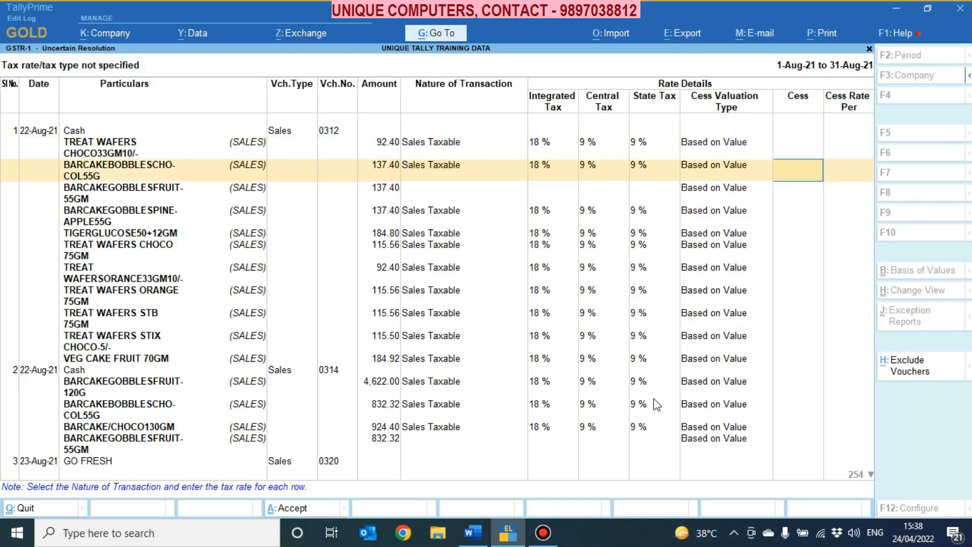
{"action": "key", "text": "Return"}
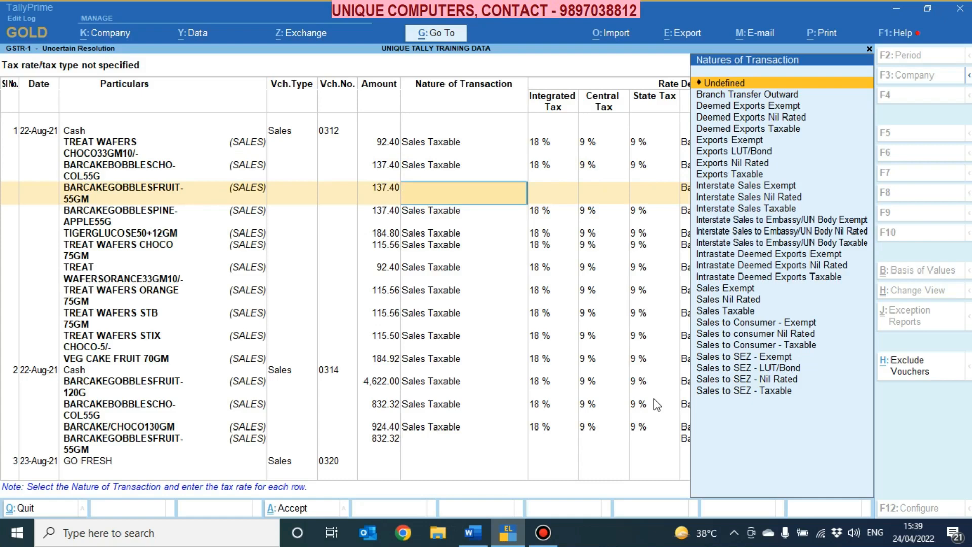
{"action": "key", "text": "BackSpace"}
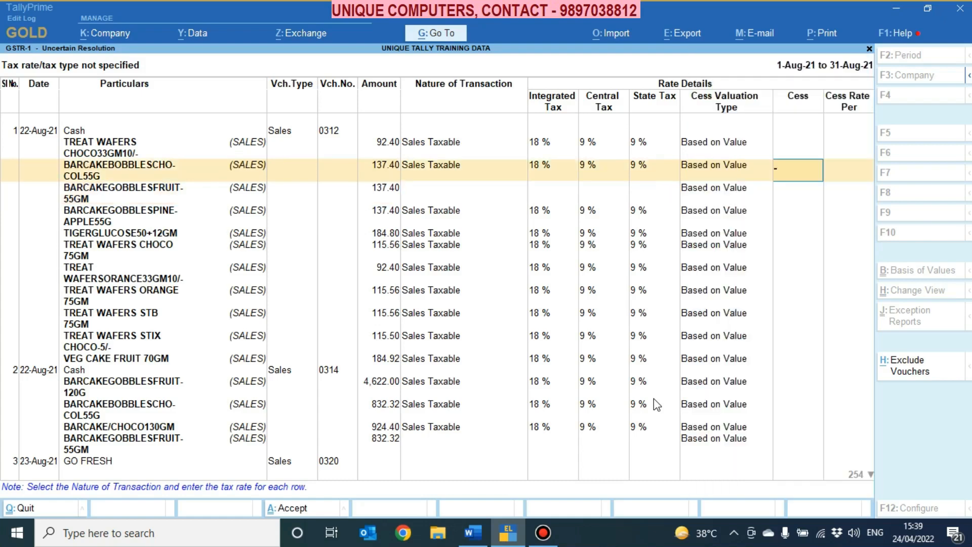
{"action": "key", "text": "BackSpace"}
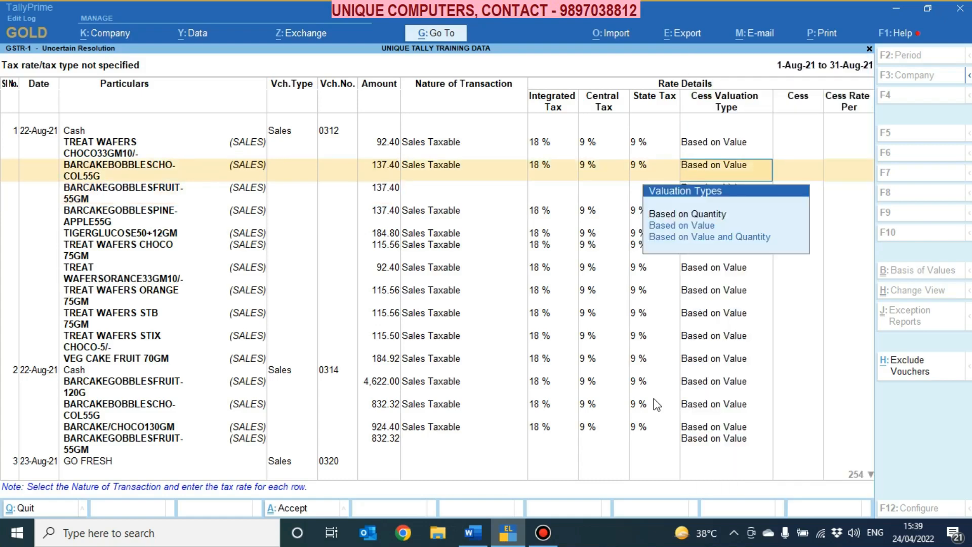
{"action": "key", "text": "Return"}
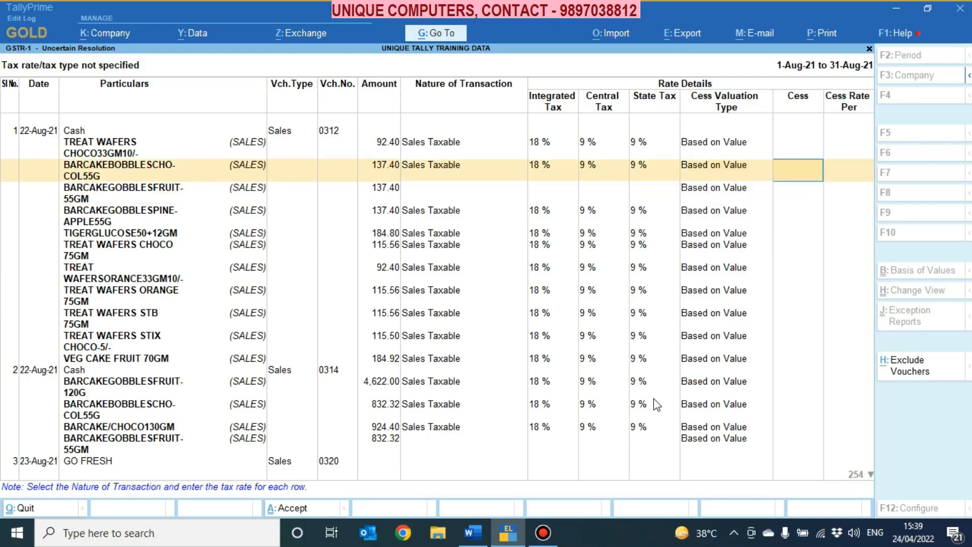
Step: Try setting BARCAKEGOBBLESFRUIT55GM in voucher 0312 to Sales Taxable with 18% integrated, 9% central and 9% state tax, quitting without saving
{"action": "key", "text": "Return"}
{"action": "type", "text": "Sale"}
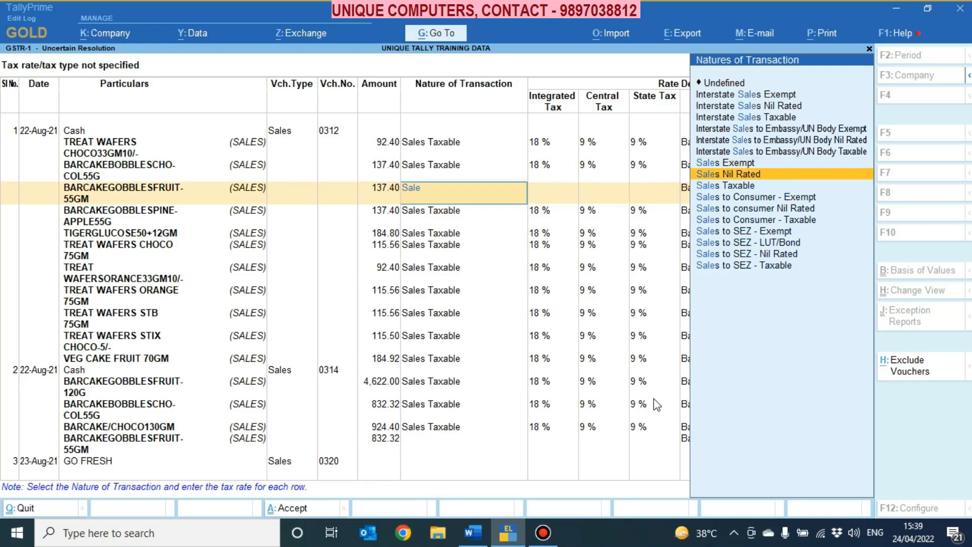
{"action": "key", "text": "Down"}
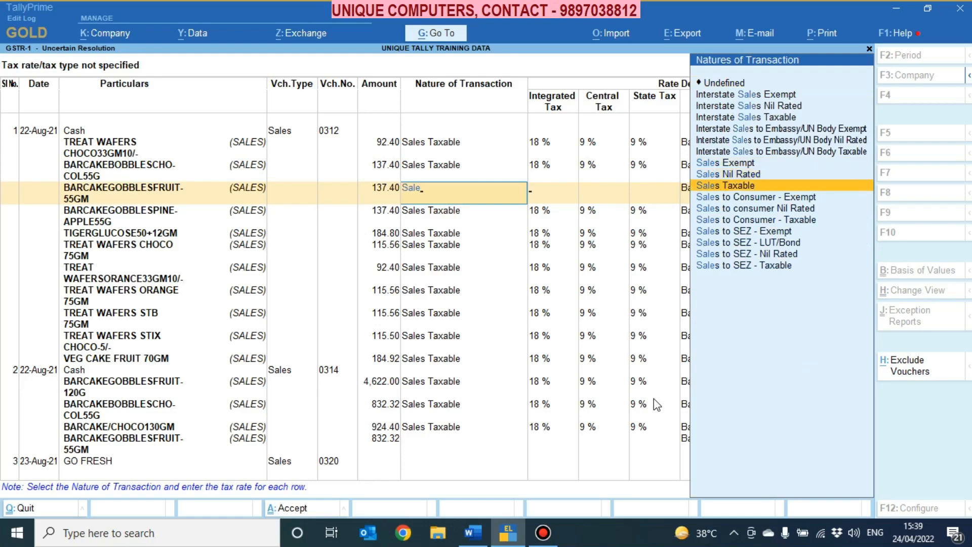
{"action": "key", "text": "Return"}
{"action": "type", "text": "18"}
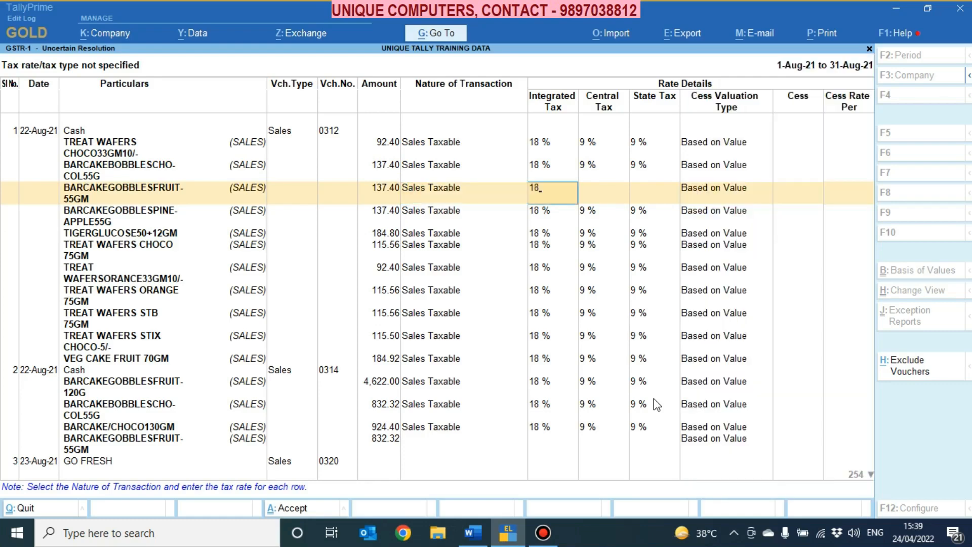
{"action": "key", "text": "Return"}
{"action": "type", "text": "9"}
{"action": "key", "text": "Return"}
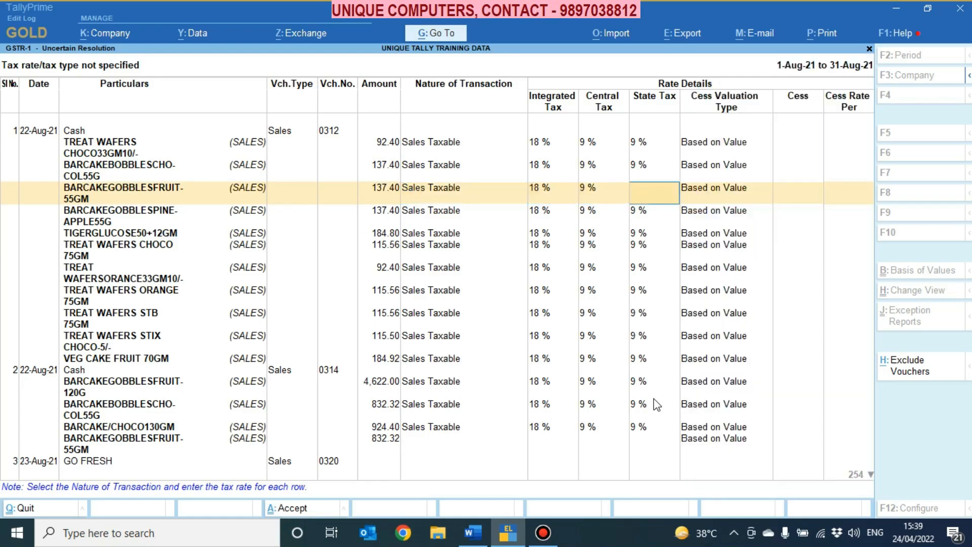
{"action": "type", "text": "9"}
{"action": "key", "text": "Return"}
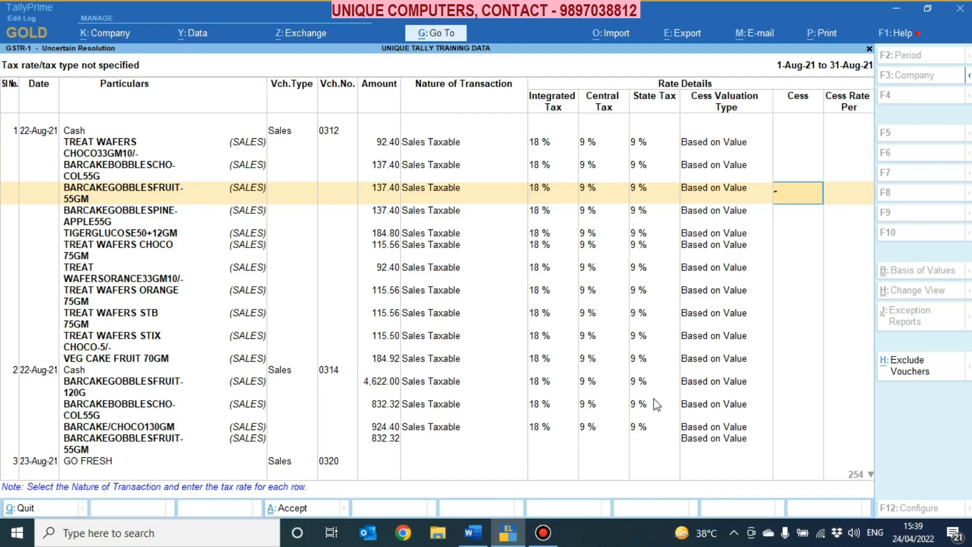
{"action": "key", "text": "Escape"}
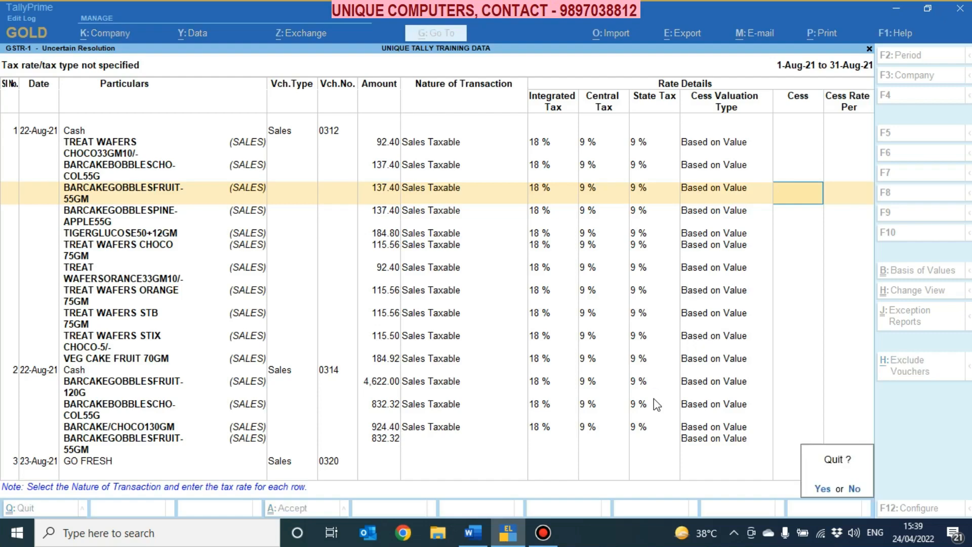
{"action": "key", "text": "y"}
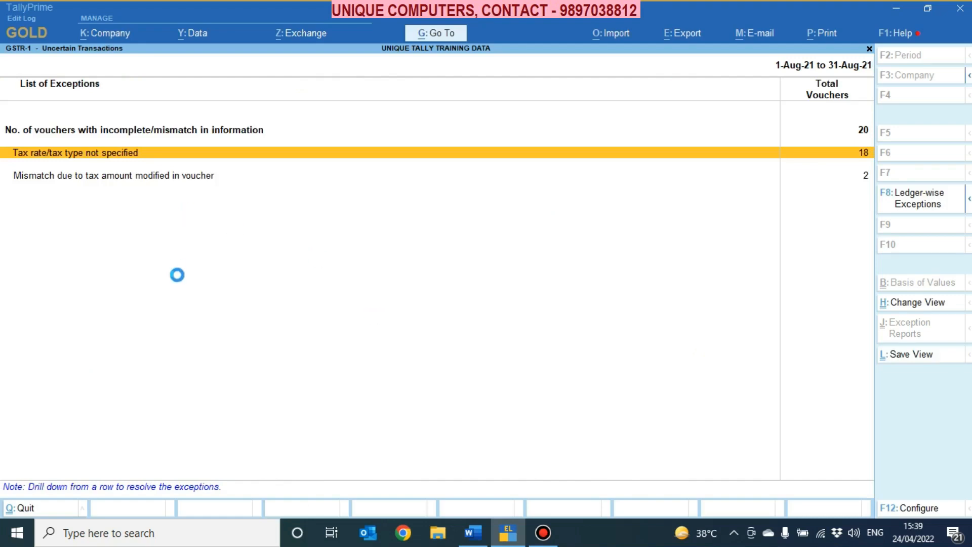
{"action": "key", "text": "Return"}
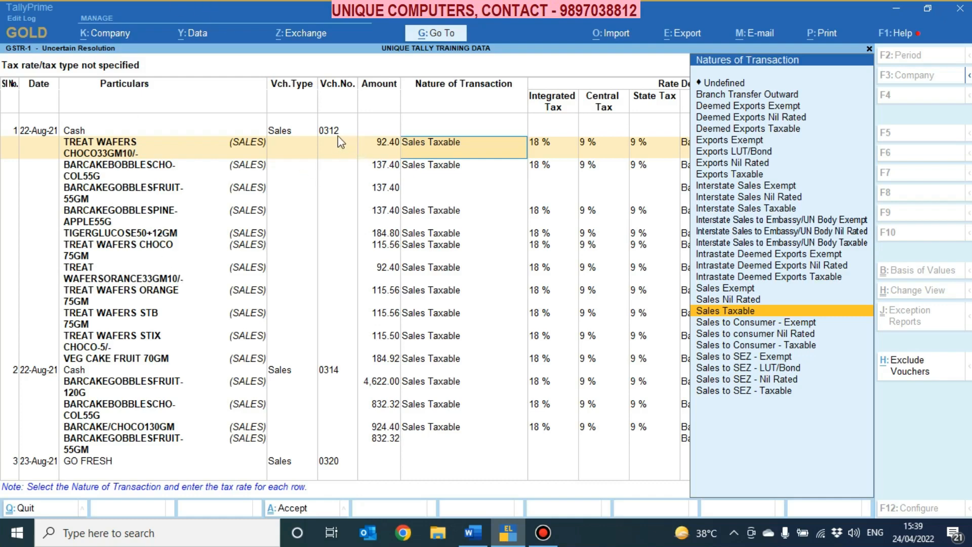
{"action": "key", "text": "BackSpace"}
{"action": "key", "text": "Escape"}
{"action": "key", "text": "y"}
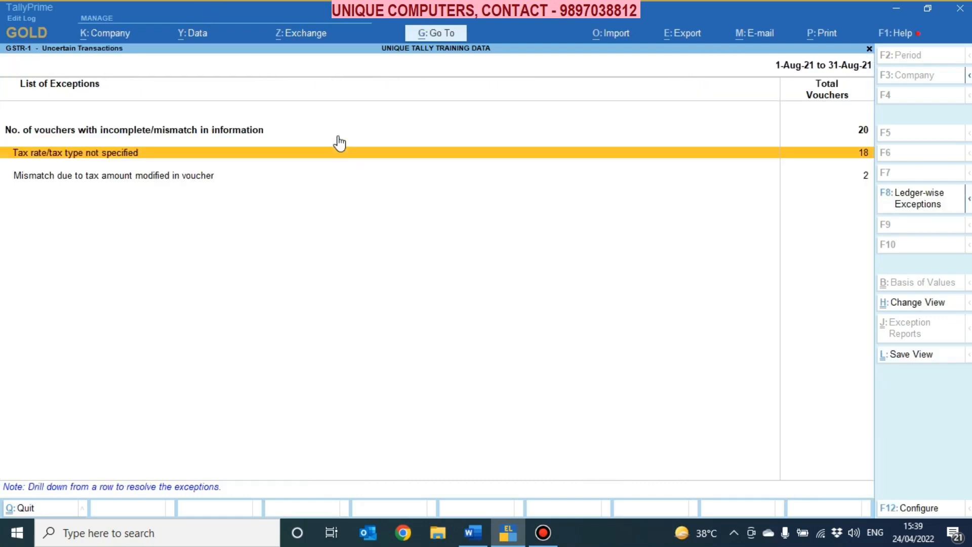
Step: Drill into the vouchers with incomplete/mismatched information and open sales voucher 0312 for alteration
{"action": "key", "text": "Up"}
{"action": "key", "text": "Return"}
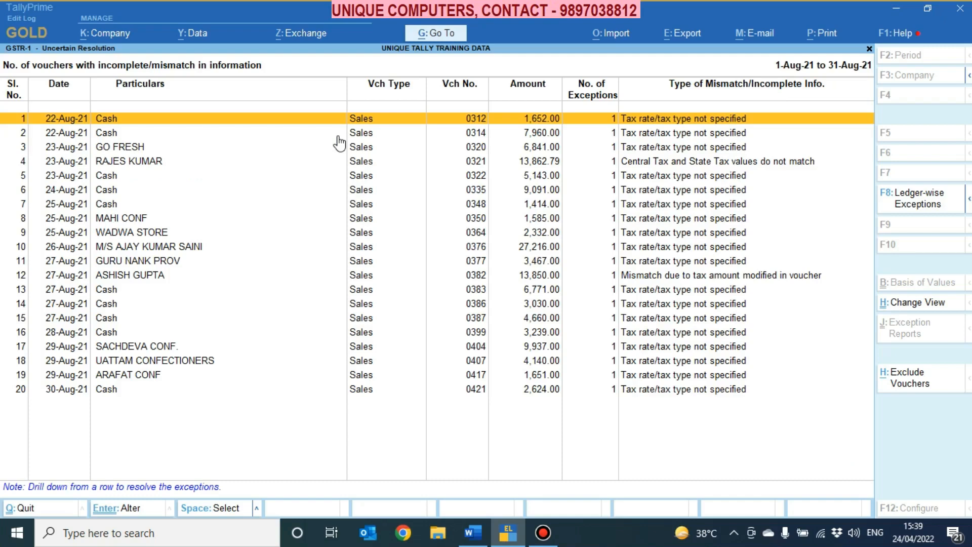
{"action": "key", "text": "Down"}
{"action": "key", "text": "Down"}
{"action": "key", "text": "Down"}
{"action": "key", "text": "Up"}
{"action": "key", "text": "Up"}
{"action": "key", "text": "Up"}
{"action": "key", "text": "ctrl"}
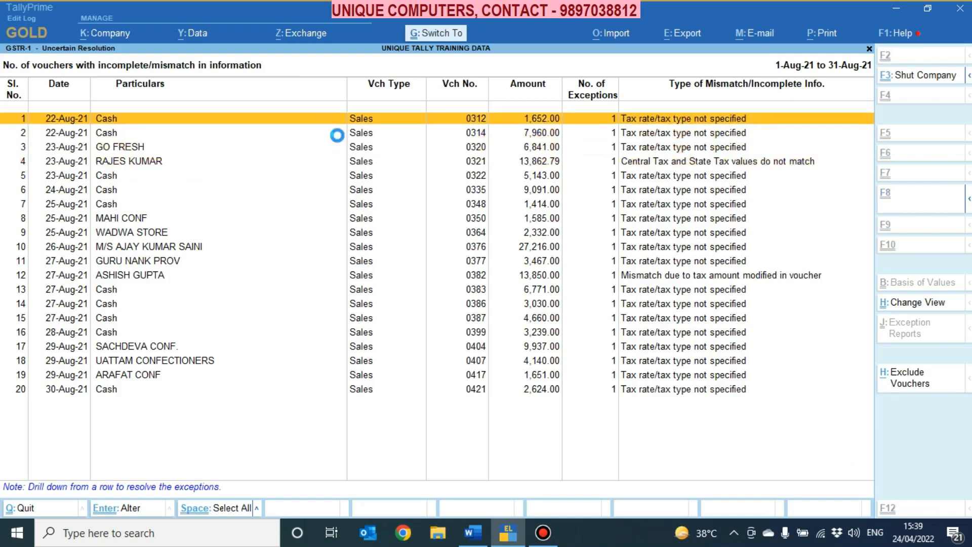
{"action": "key", "text": "Return"}
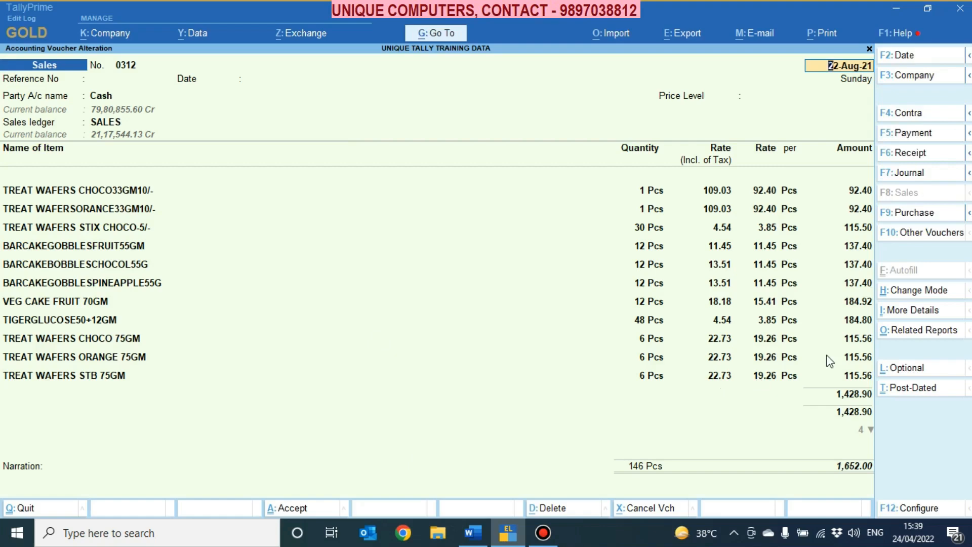
Step: Examine voucher 0312's GST tax analysis in detailed form for the item lacking a tax rate, and return to the voucher
{"action": "key", "text": "alt"}
{"action": "key", "text": "alt+a"}
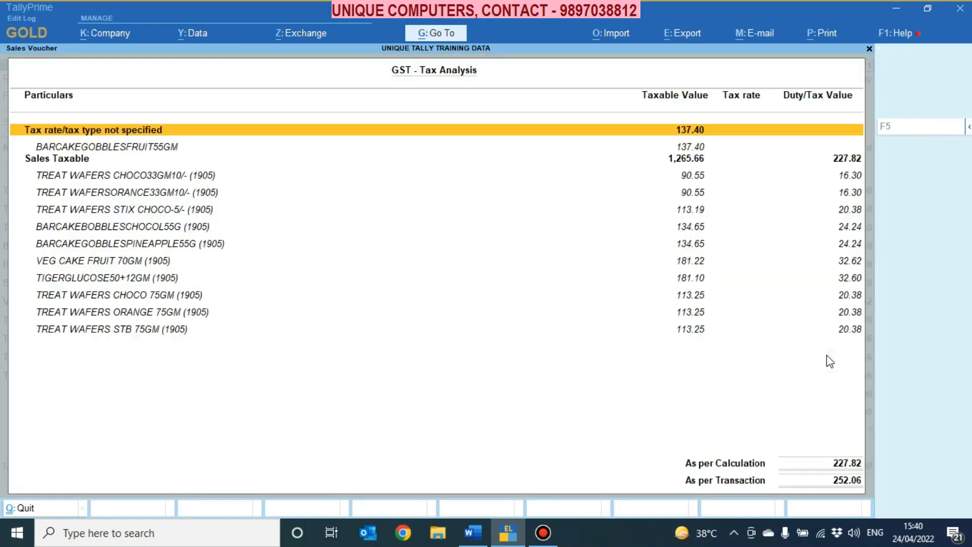
{"action": "left_click", "coordinate": [968, 127]}
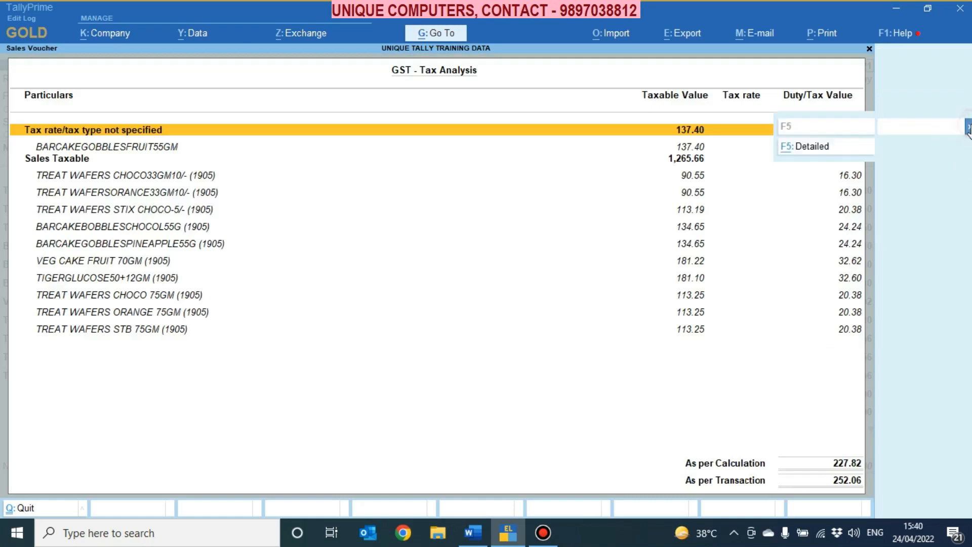
{"action": "left_click", "coordinate": [803, 149]}
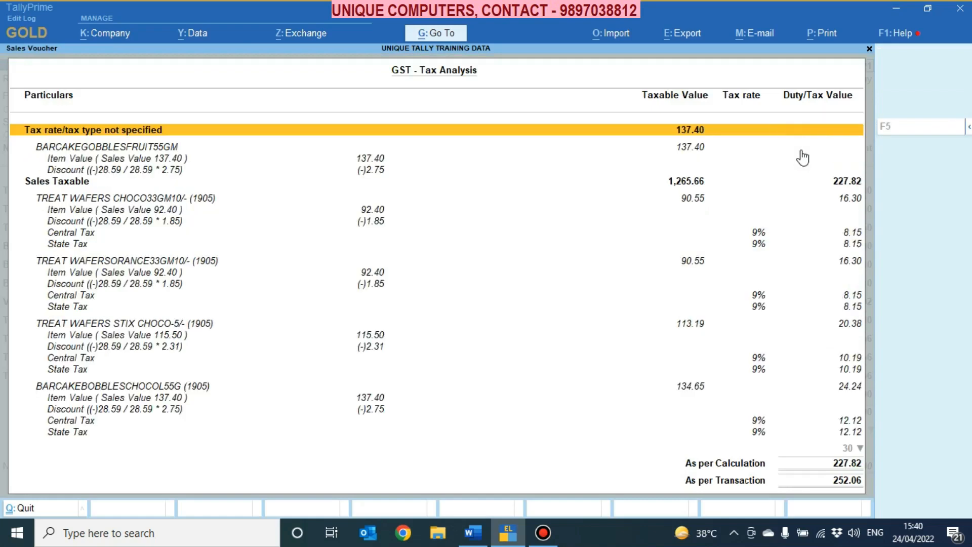
{"action": "left_click", "coordinate": [110, 148]}
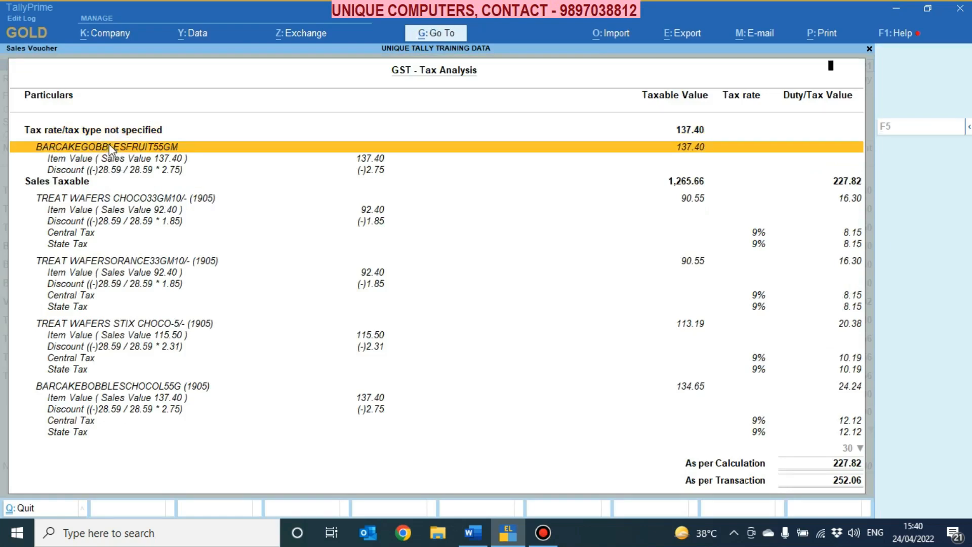
{"action": "key", "text": "Escape"}
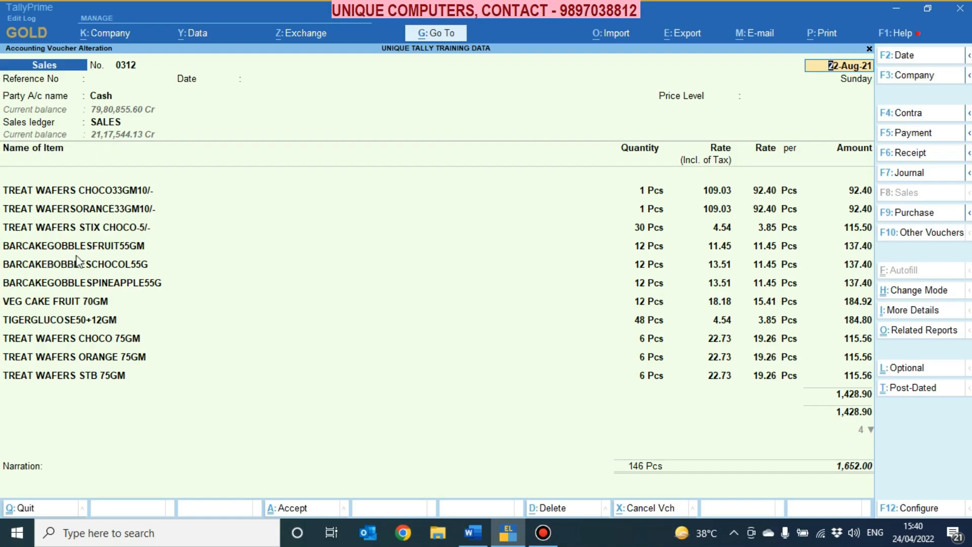
Step: Open the stock item BARCAKEGOBBLESFRUIT55GM from voucher 0312 for alteration and bring up its GST details
{"action": "left_click", "coordinate": [91, 251]}
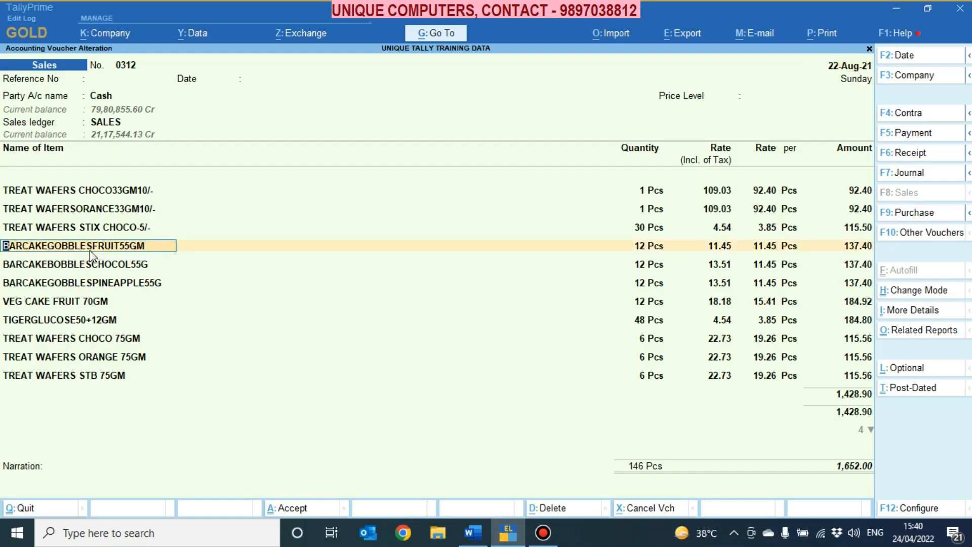
{"action": "key", "text": "ctrl+Return"}
{"action": "key", "text": "Return"}
{"action": "key", "text": "Return"}
{"action": "key", "text": "Return"}
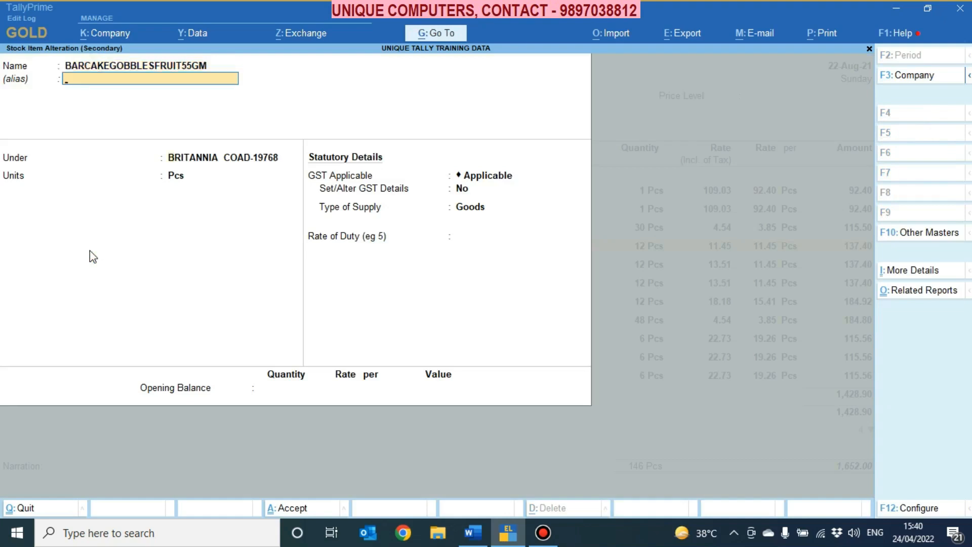
{"action": "type", "text": "y"}
{"action": "key", "text": "Return"}
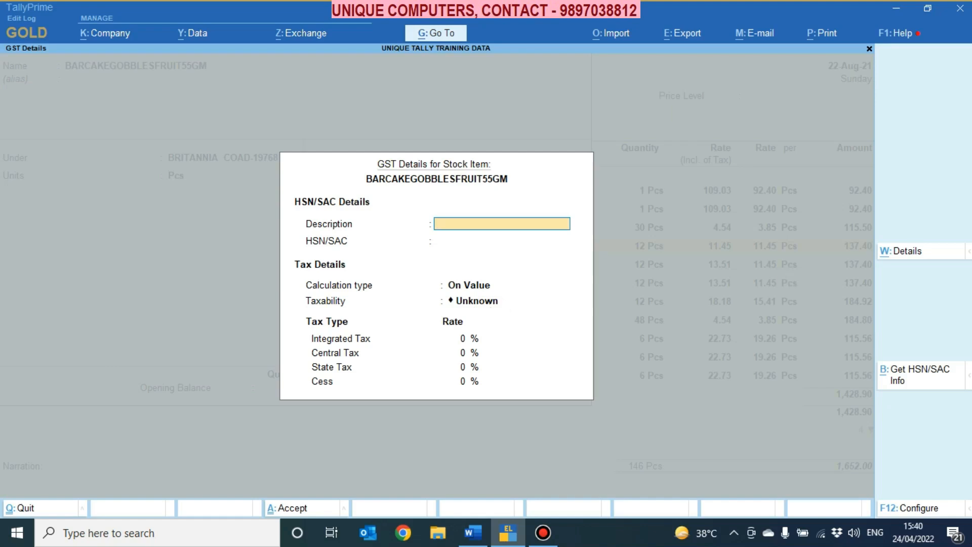
Step: Add a tax rate history entry for the item from 1-Apr-21 with HSN/SAC 9945, Non-GST Goods No, On Value and Taxable
{"action": "left_click", "coordinate": [902, 251]}
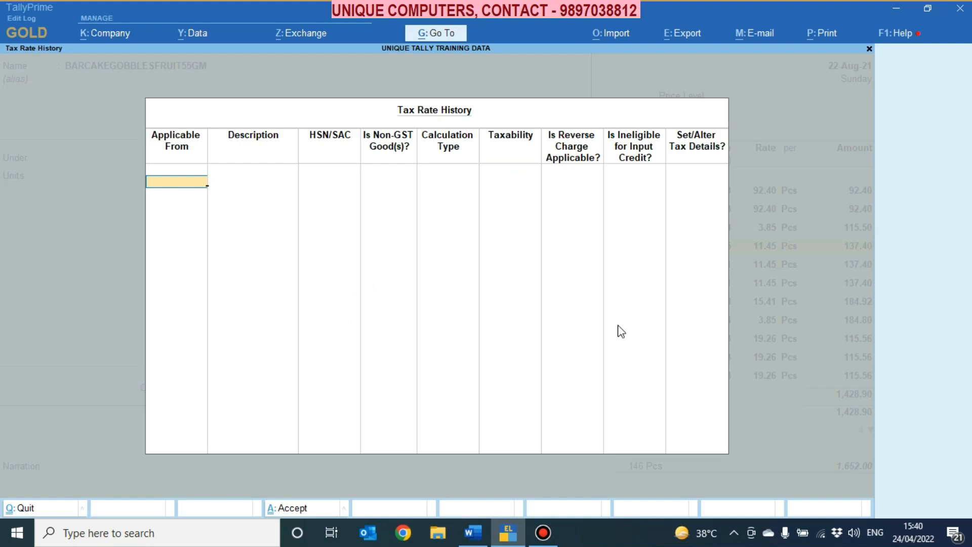
{"action": "type", "text": "1.4.21"}
{"action": "key", "text": "Return"}
{"action": "key", "text": "Return"}
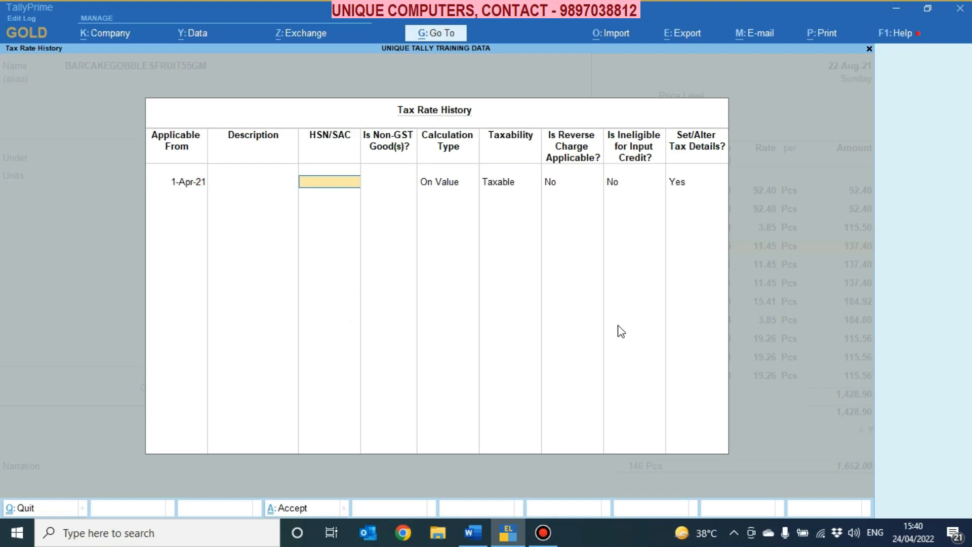
{"action": "type", "text": "9945"}
{"action": "key", "text": "Return"}
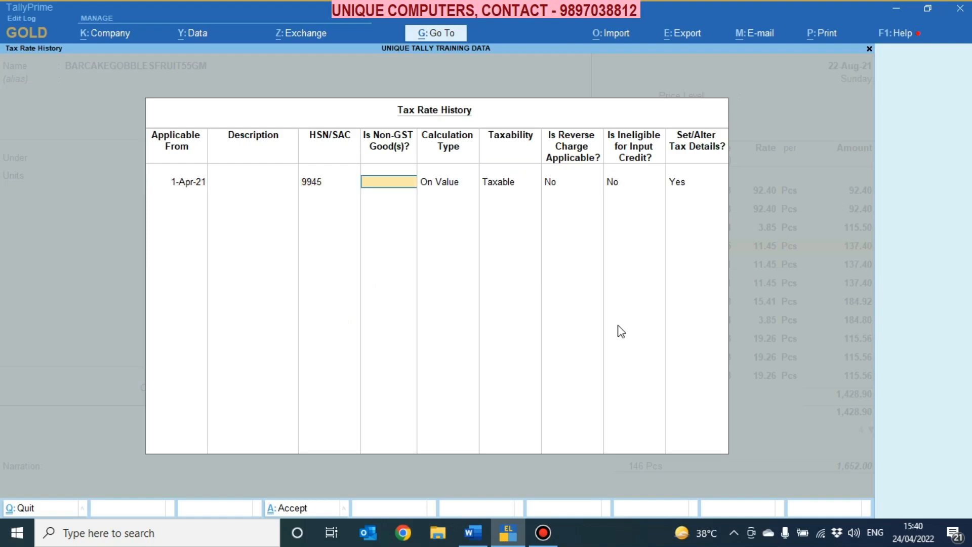
{"action": "key", "text": "Return"}
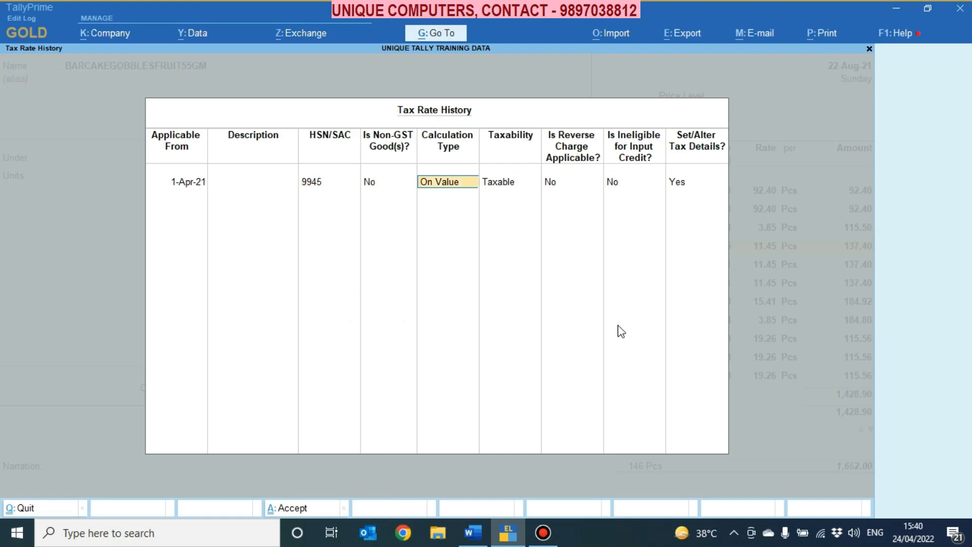
{"action": "key", "text": "Return"}
{"action": "key", "text": "Return"}
{"action": "key", "text": "Return"}
{"action": "key", "text": "Return"}
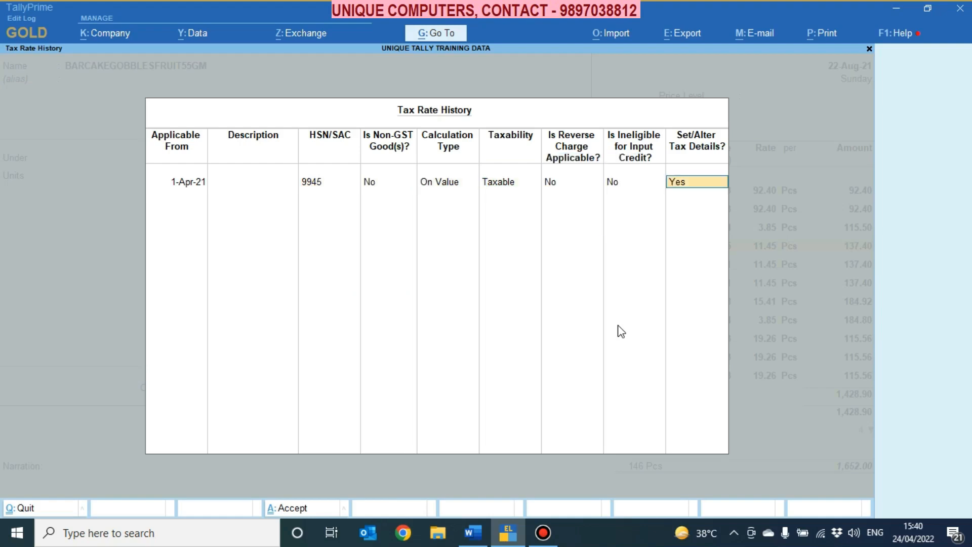
Step: Set the rates of the 1-Apr-21 entry to 18% integrated, 9% central and 9% state tax
{"action": "key", "text": "Return"}
{"action": "type", "text": "18"}
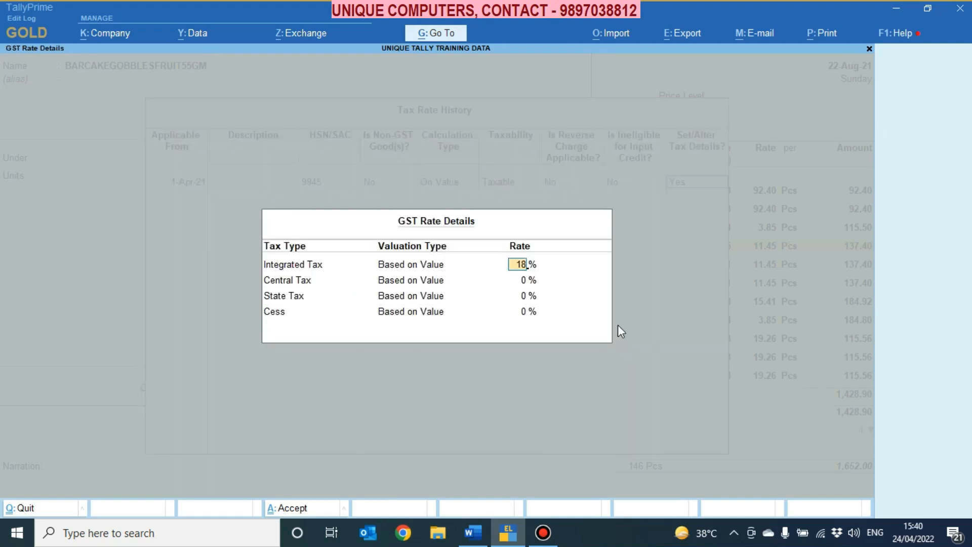
{"action": "key", "text": "Return"}
{"action": "key", "text": "Return"}
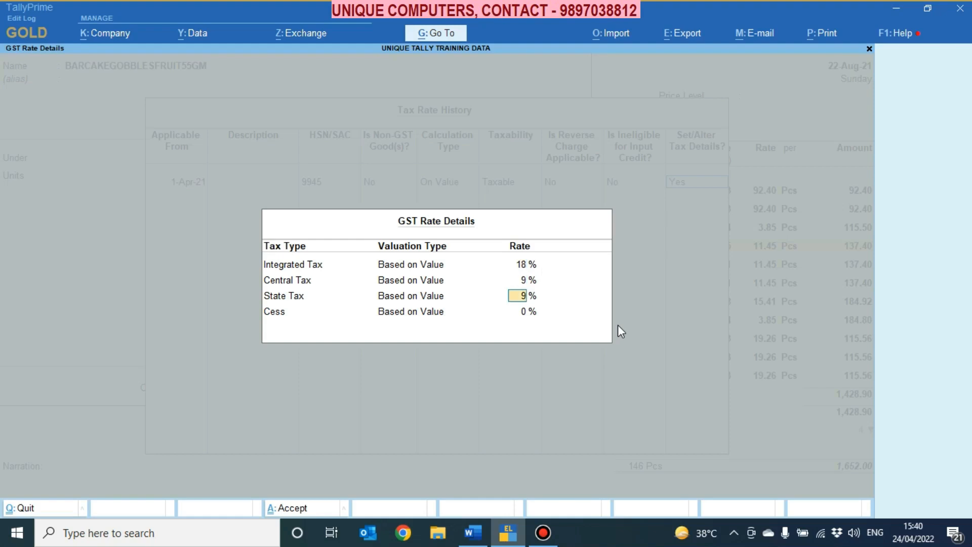
{"action": "key", "text": "Return"}
{"action": "key", "text": "Return"}
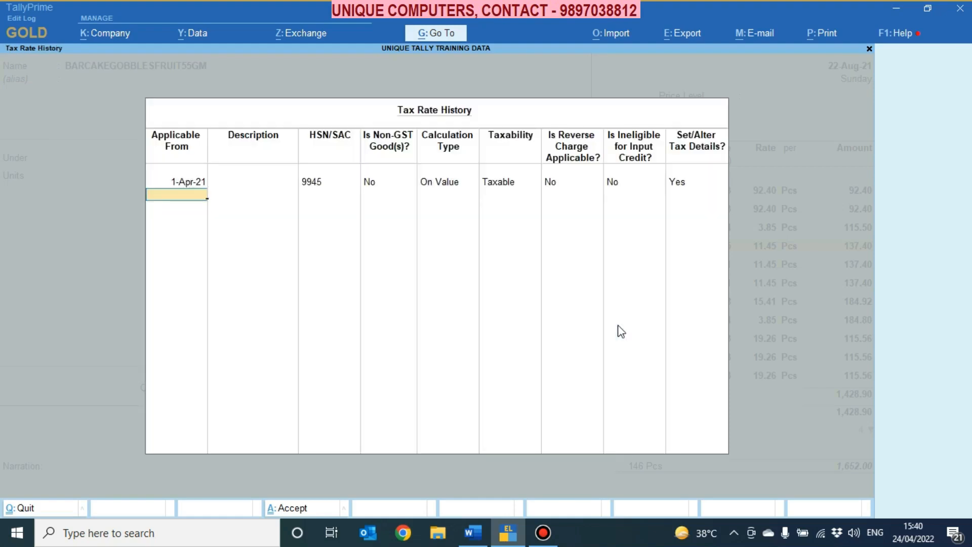
Step: Accept the tax rate history and GST details, and save the BARCAKEGOBBLESFRUIT55GM stock item with Goods as its supply type
{"action": "key", "text": "Return"}
{"action": "key", "text": "Return"}
{"action": "key", "text": "Return"}
{"action": "key", "text": "Return"}
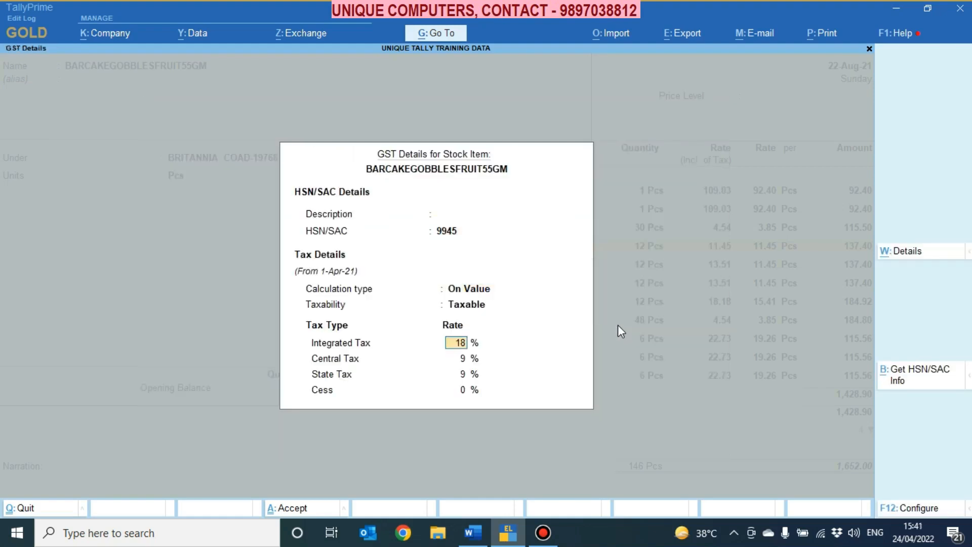
{"action": "key", "text": "Return"}
{"action": "key", "text": "Return"}
{"action": "key", "text": "Return"}
{"action": "key", "text": "Return"}
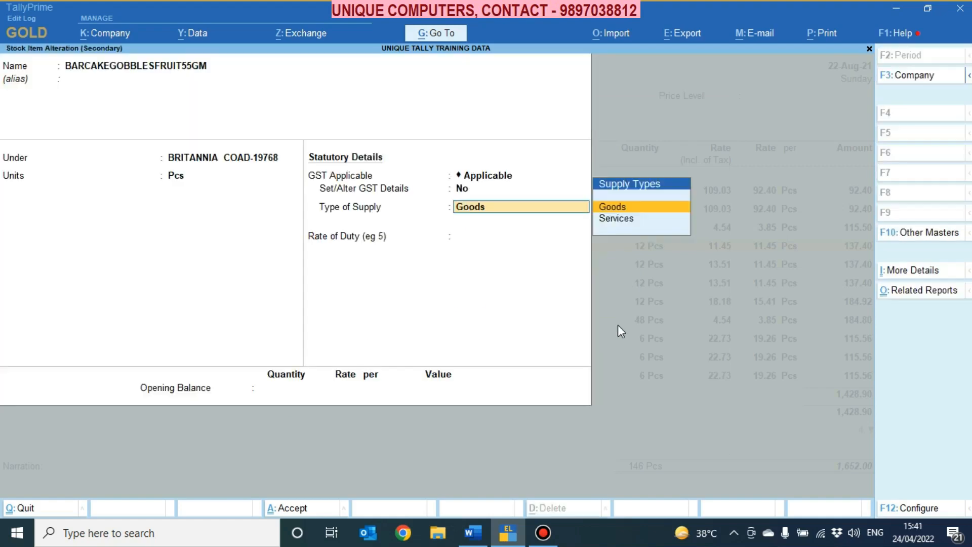
{"action": "key", "text": "Return"}
{"action": "key", "text": "Return"}
{"action": "key", "text": "Return"}
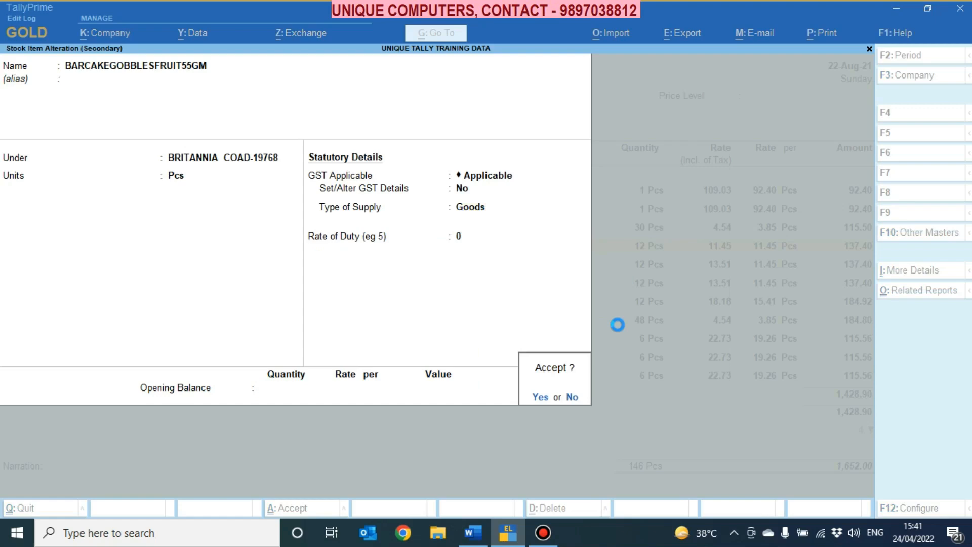
{"action": "key", "text": "Return"}
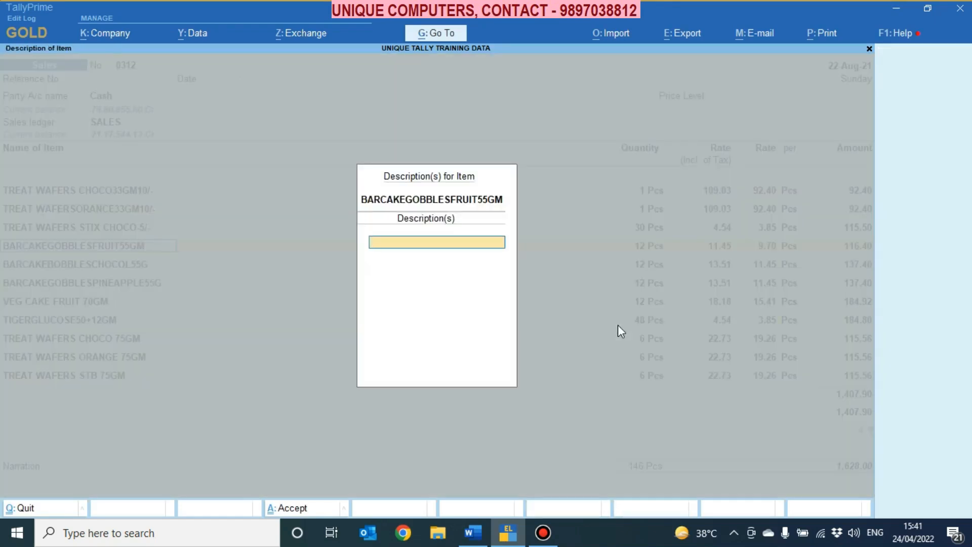
Step: Leave voucher 0312 and return to the GSTR-1 uncertain transactions list
{"action": "key", "text": "Escape"}
{"action": "key", "text": "Return"}
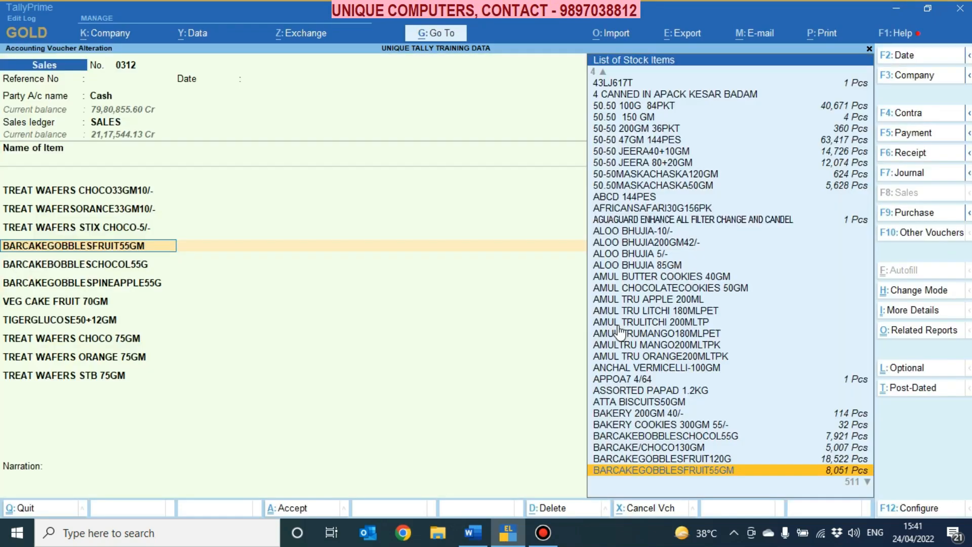
{"action": "key", "text": "Escape"}
{"action": "key", "text": "Return"}
{"action": "key", "text": "Escape"}
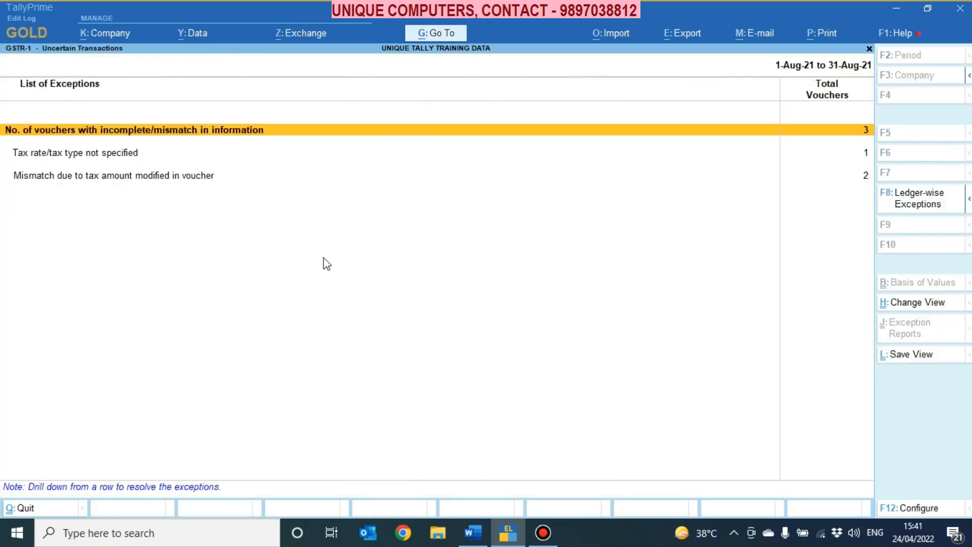
Step: Review the voucher under "Tax rate/tax type not specified" and quit the resolution screen without making changes
{"action": "key", "text": "Down"}
{"action": "key", "text": "Return"}
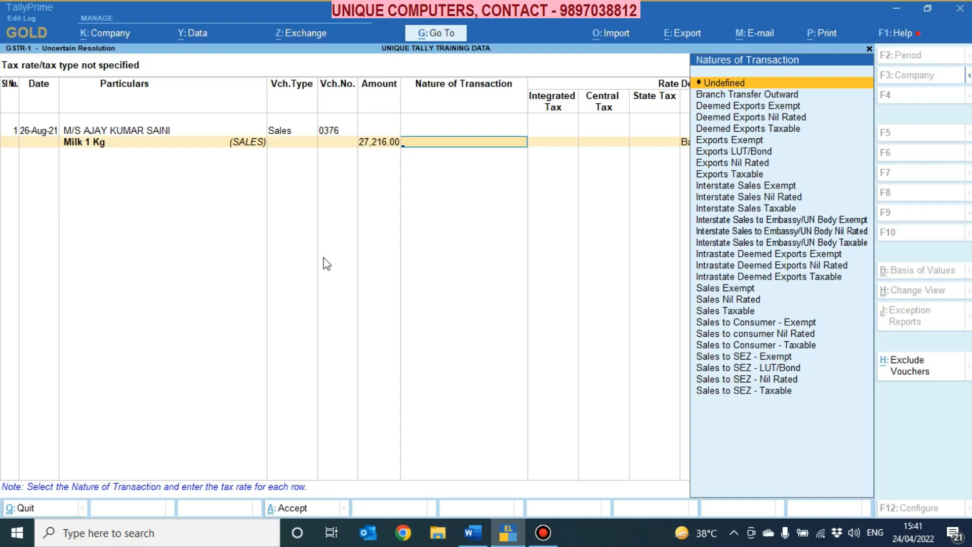
{"action": "key", "text": "Escape"}
{"action": "key", "text": "y"}
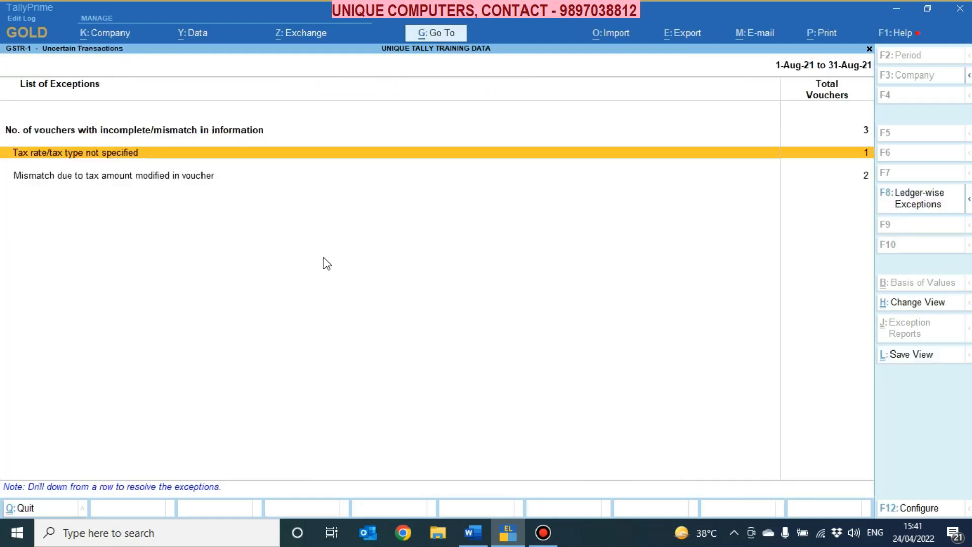
{"action": "key", "text": "Up"}
{"action": "key", "text": "Down"}
{"action": "key", "text": "Return"}
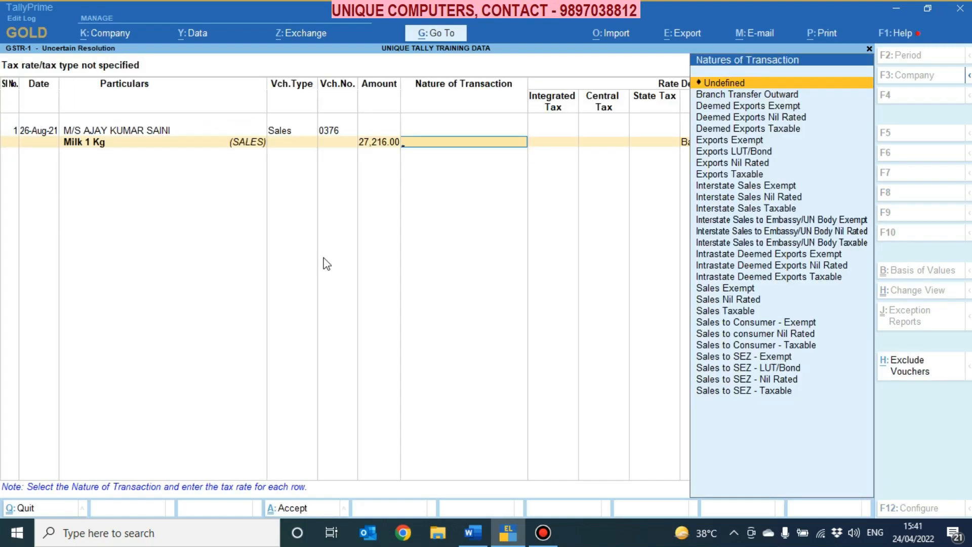
{"action": "key", "text": "Escape"}
{"action": "key", "text": "y"}
{"action": "key", "text": "Down"}
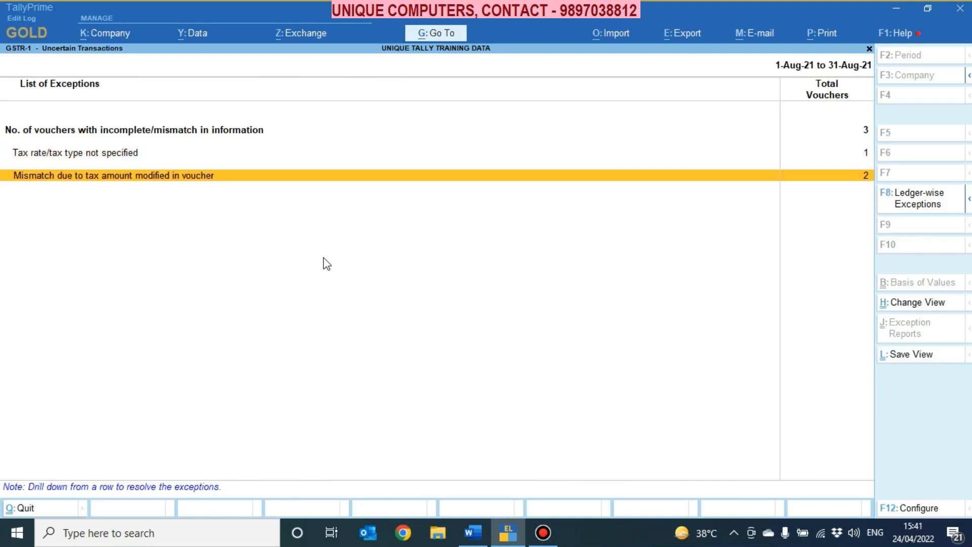
Step: Open sales voucher 0376 from the incomplete/mismatch vouchers and enable Set/Alter GST Details for its item Milk 1 Kg
{"action": "key", "text": "Up"}
{"action": "key", "text": "Up"}
{"action": "key", "text": "Return"}
{"action": "key", "text": "Escape"}
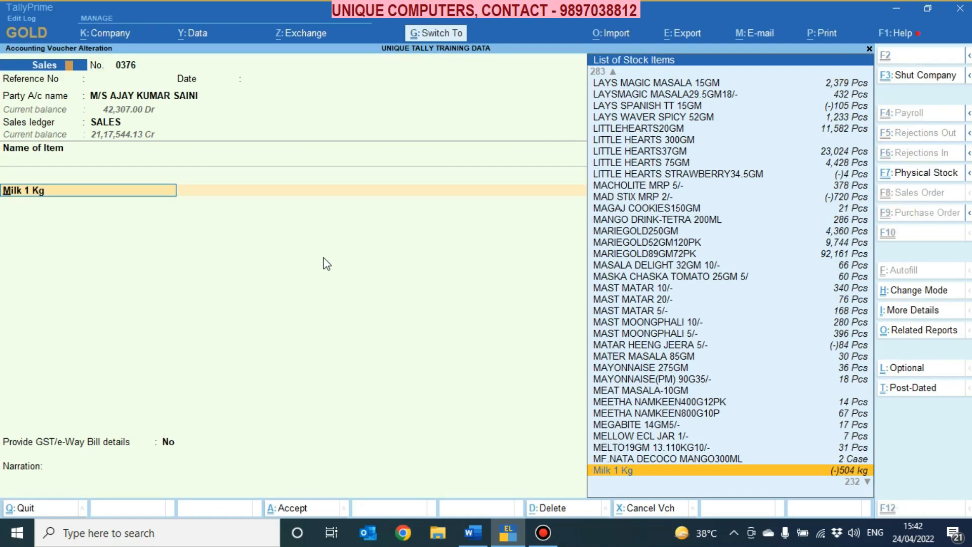
{"action": "key", "text": "ctrl+Return"}
{"action": "key", "text": "Return"}
{"action": "key", "text": "Return"}
{"action": "key", "text": "Return"}
{"action": "key", "text": "Return"}
{"action": "type", "text": "y"}
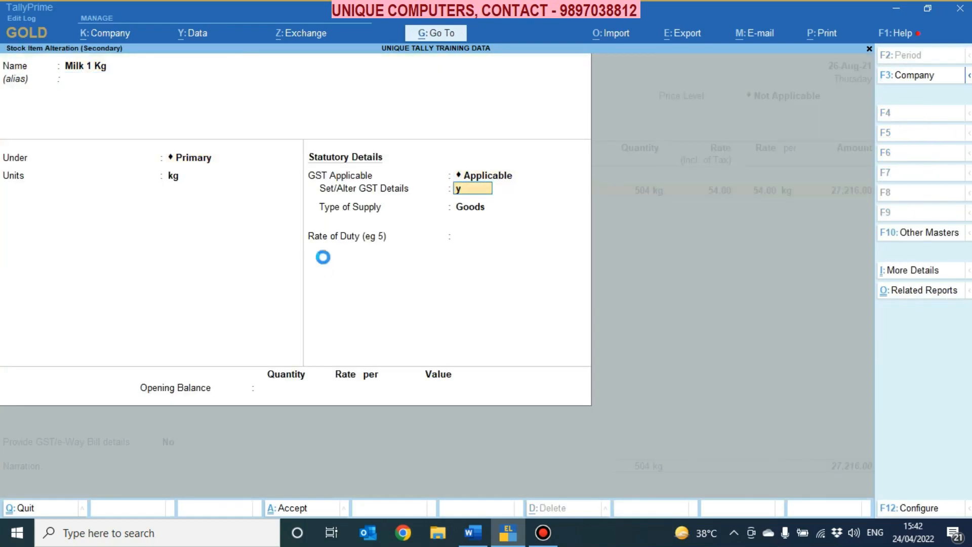
{"action": "key", "text": "Return"}
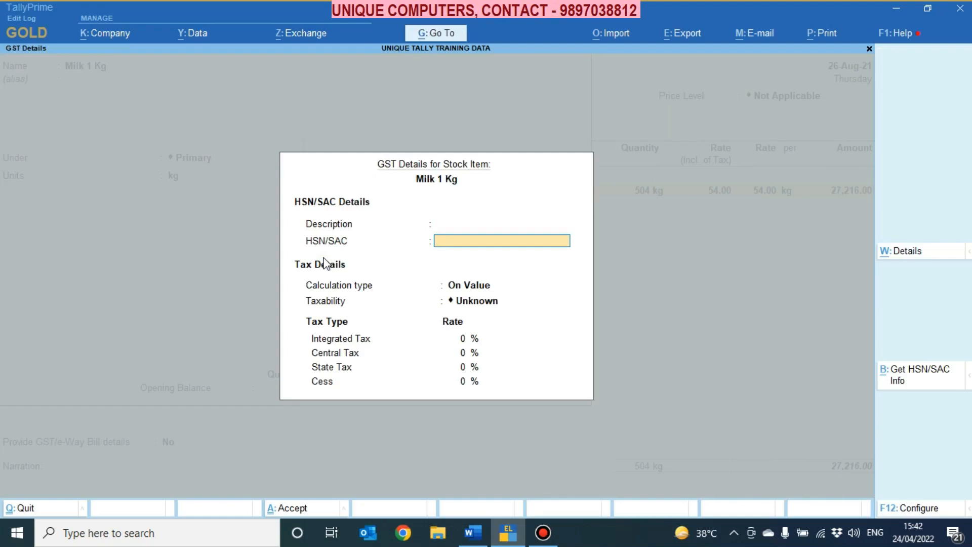
Step: Enter HSN/SAC 8786 for Milk 1 Kg, keep calculation On Value and set its taxability to Taxable
{"action": "type", "text": "8786"}
{"action": "key", "text": "Return"}
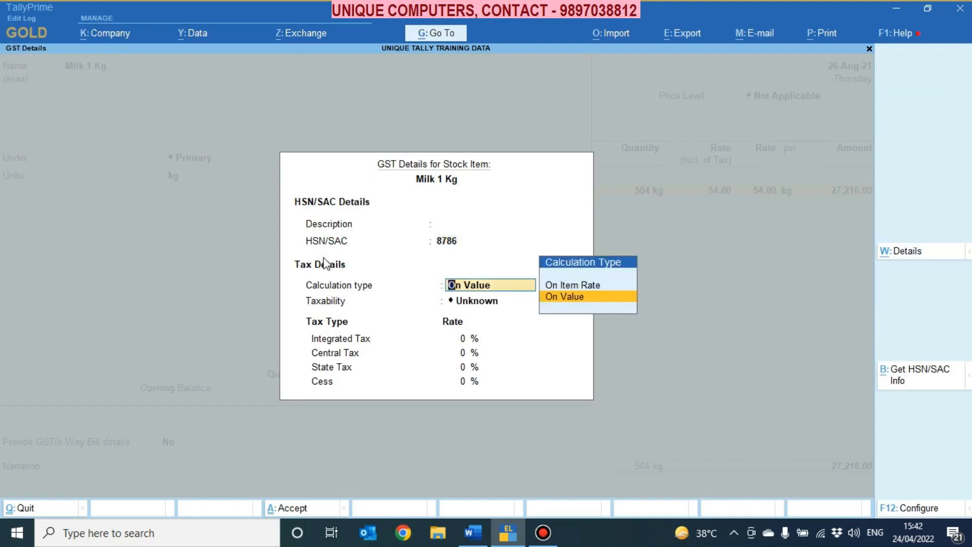
{"action": "key", "text": "Return"}
{"action": "key", "text": "Down"}
{"action": "key", "text": "Down"}
{"action": "key", "text": "Down"}
{"action": "key", "text": "Return"}
Step: Set the integrated tax rate of Milk 1 Kg to 5% and save the stock item
{"action": "type", "text": "5"}
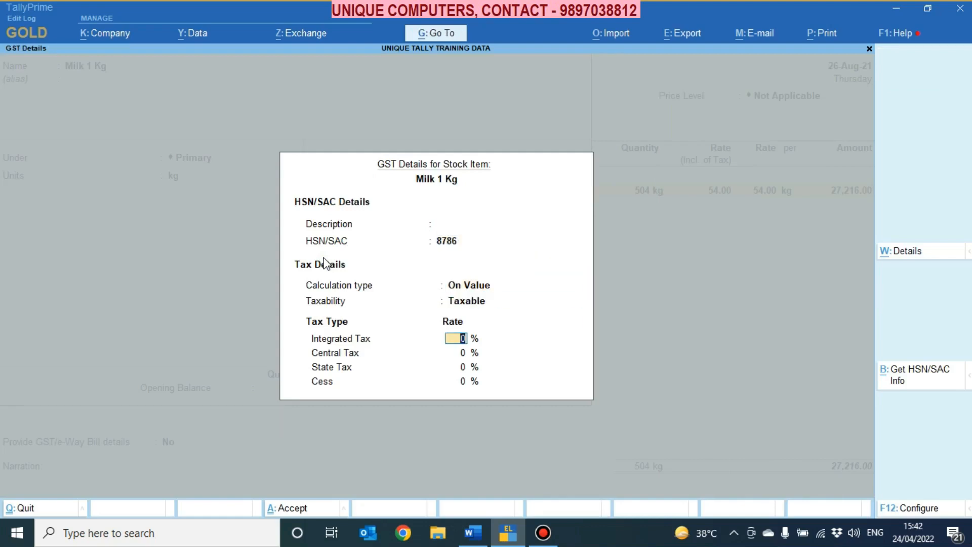
{"action": "key", "text": "Return"}
{"action": "key", "text": "Return"}
{"action": "key", "text": "Return"}
{"action": "key", "text": "Return"}
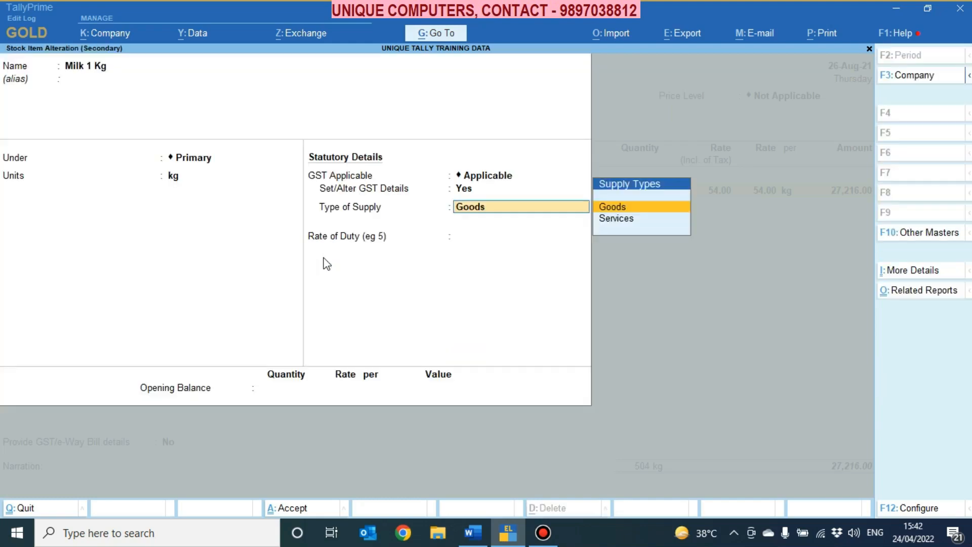
{"action": "key", "text": "ctrl"}
{"action": "key", "text": "ctrl+a"}
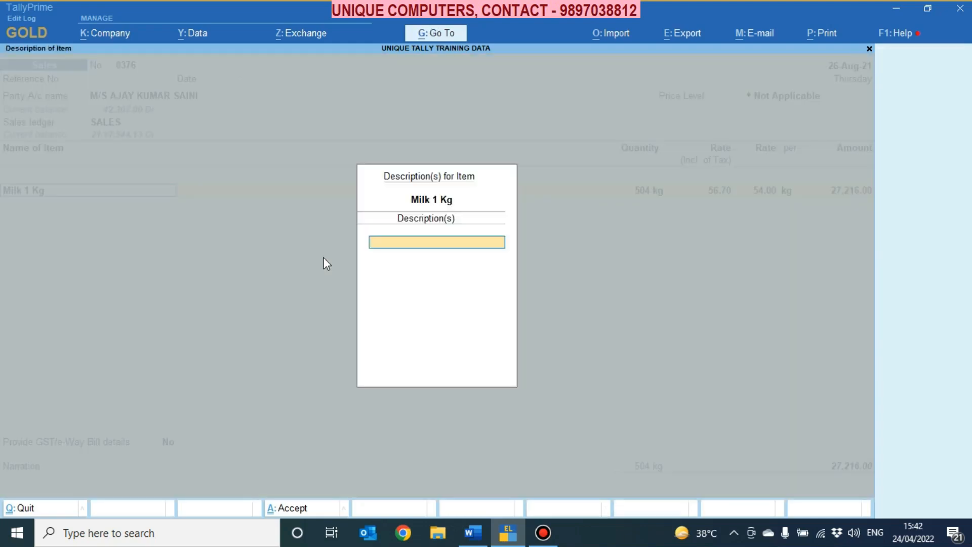
Step: Leave the item description blank, keep the Milk 1 Kg quantity and rate, and add the CGST ledger to voucher 0376
{"action": "key", "text": "Return"}
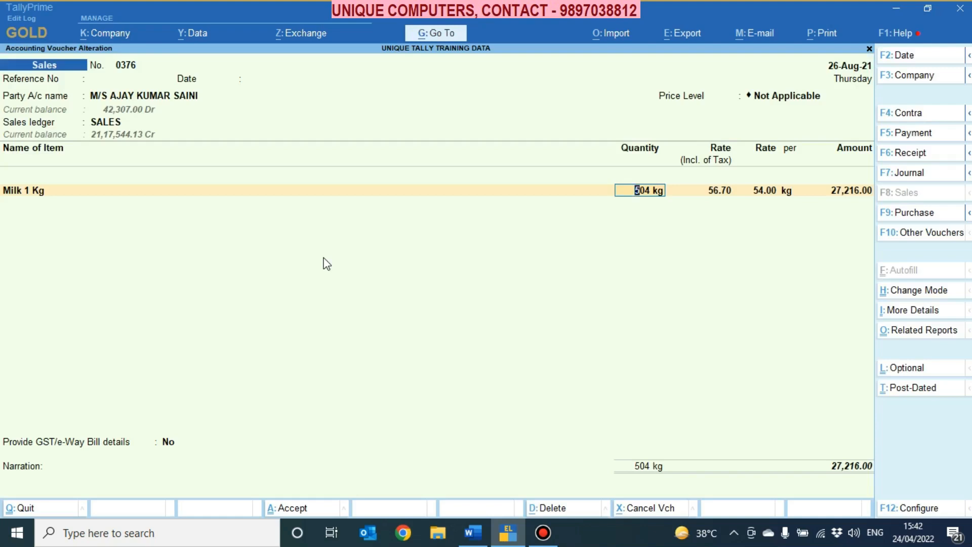
{"action": "key", "text": "Return"}
{"action": "key", "text": "Return"}
{"action": "key", "text": "Return"}
{"action": "key", "text": "Return"}
{"action": "type", "text": "Cg"}
{"action": "key", "text": "Return"}
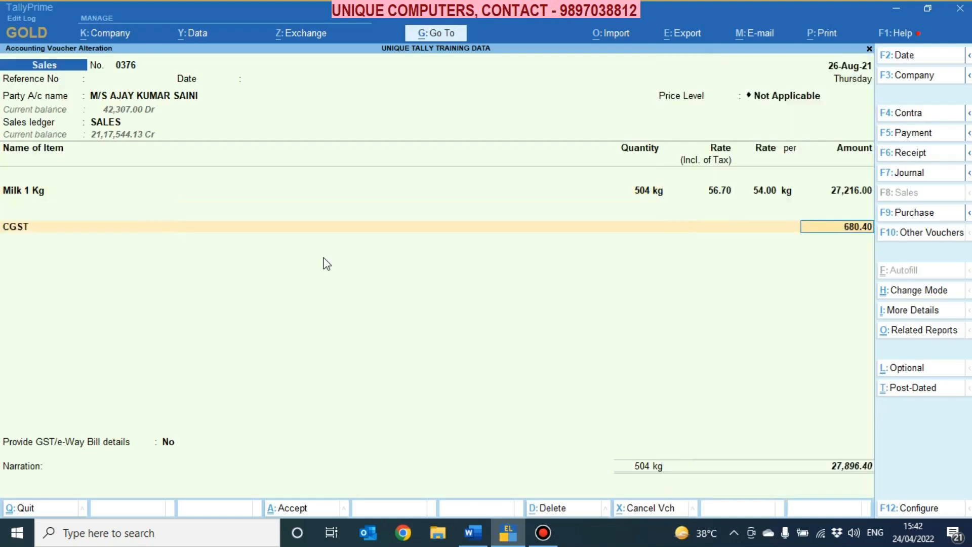
Step: Add the SGST and Round-Off ledgers below CGST in voucher 0376
{"action": "key", "text": "Return"}
{"action": "type", "text": "Sg"}
{"action": "key", "text": "Return"}
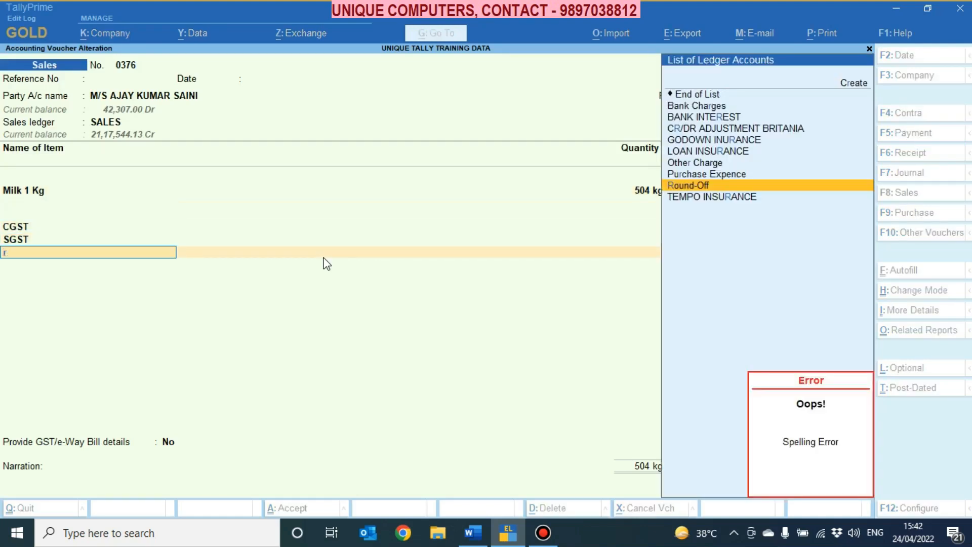
{"action": "key", "text": "Return"}
{"action": "key", "text": "Return"}
{"action": "key", "text": "Return"}
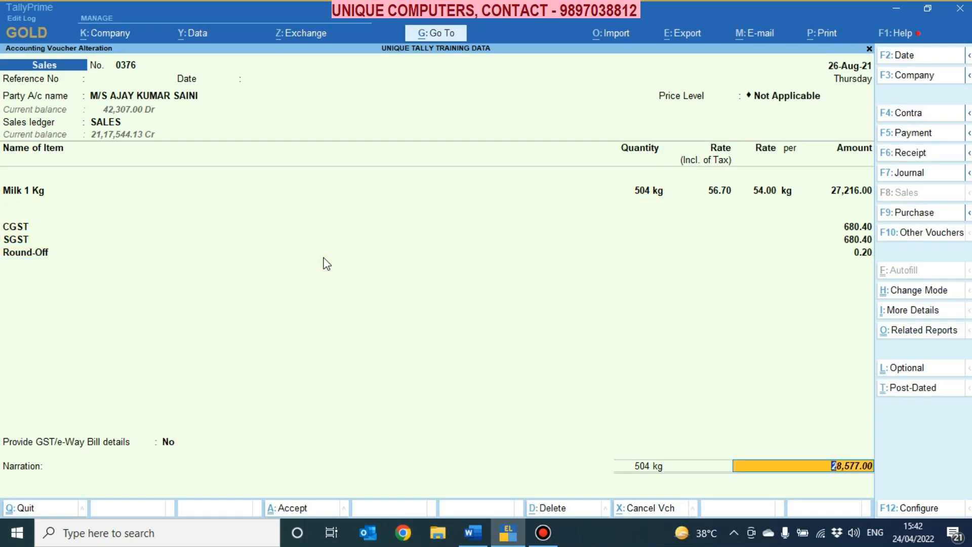
Step: Save voucher 0376 with a blank narration and decline sending its details for e-Way Bill generation
{"action": "key", "text": "Return"}
{"action": "key", "text": "Return"}
{"action": "key", "text": "Return"}
{"action": "key", "text": "Return"}
{"action": "key", "text": "Return"}
{"action": "key", "text": "Return"}
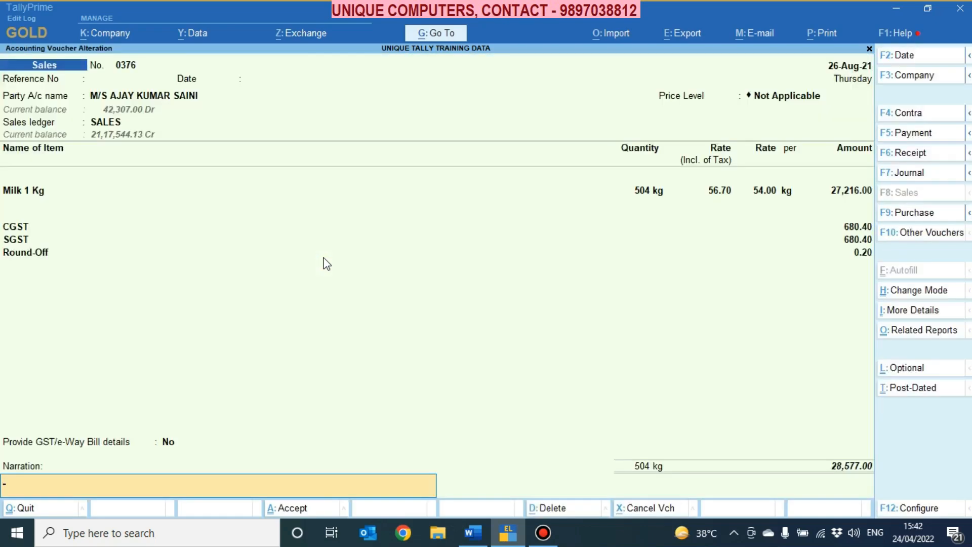
{"action": "key", "text": "Return"}
{"action": "key", "text": "Return"}
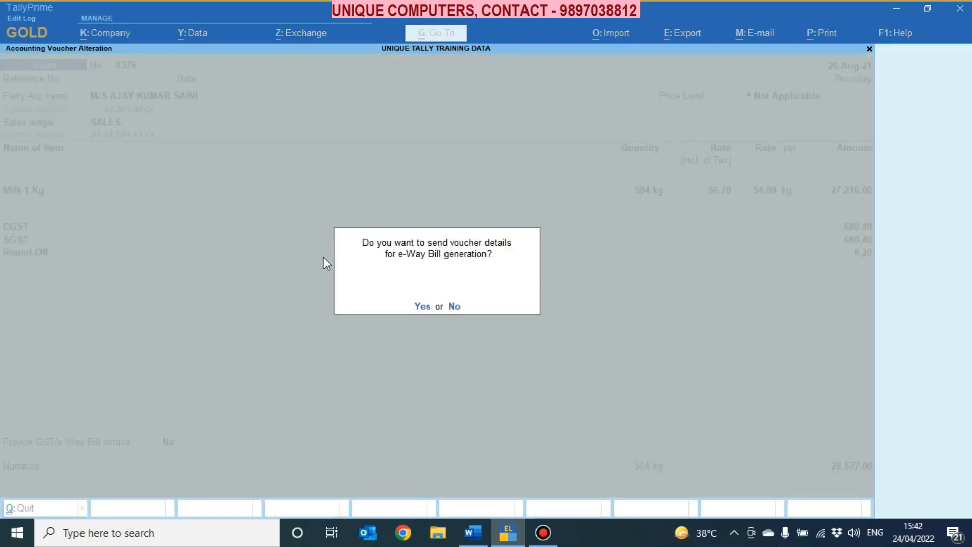
{"action": "key", "text": "n"}
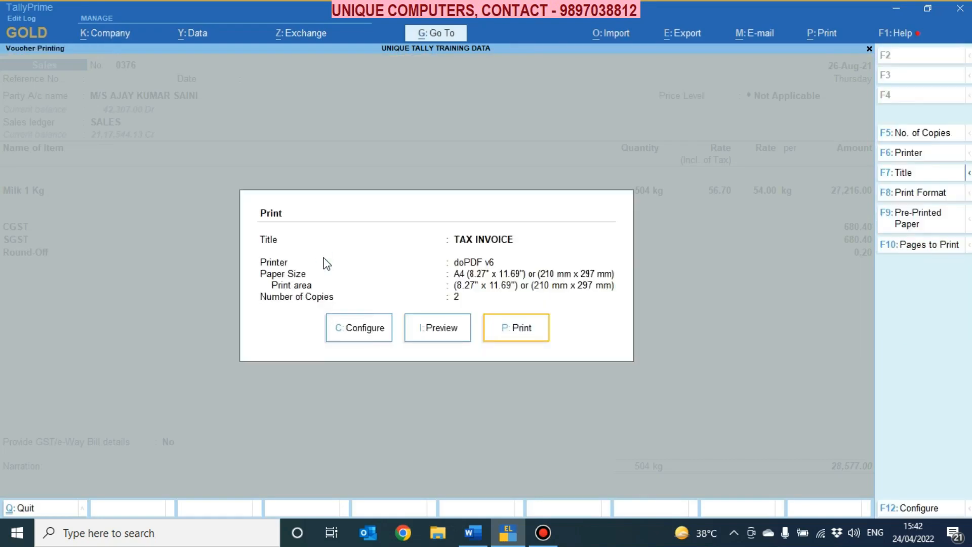
Step: Skip printing voucher 0376 and open the list of all vouchers with incomplete or mismatched information
{"action": "key", "text": "Escape"}
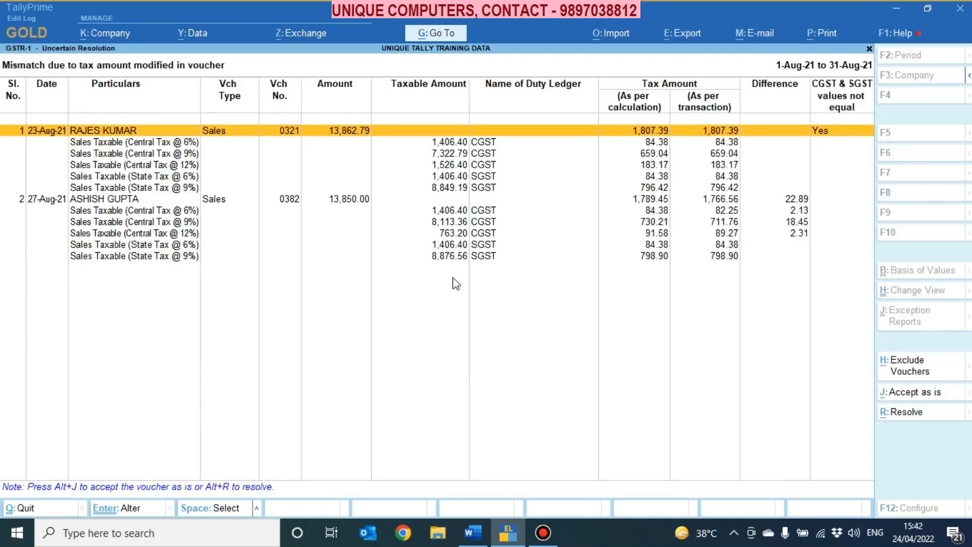
{"action": "key", "text": "Escape"}
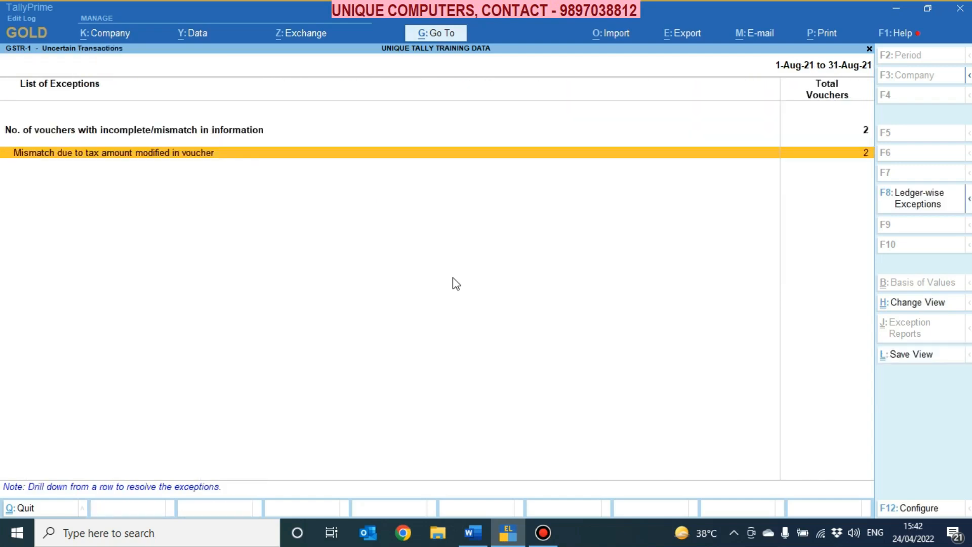
{"action": "key", "text": "Up"}
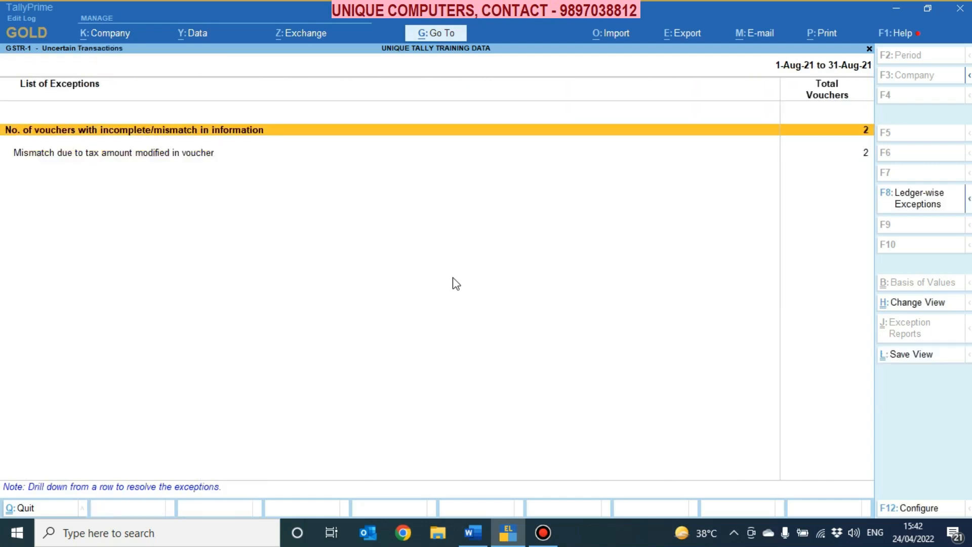
{"action": "key", "text": "Return"}
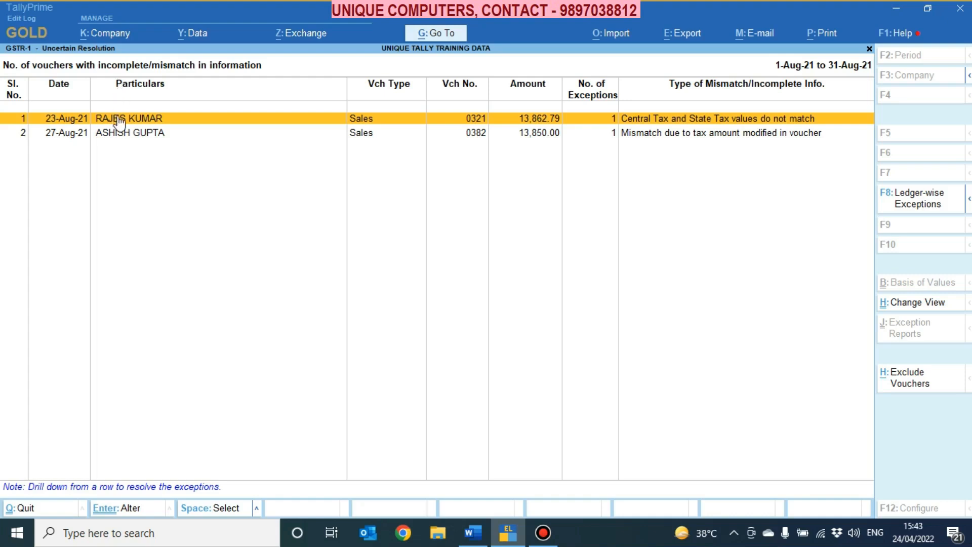
Step: Open sales voucher 0321 and display its GST tax analysis in detailed form
{"action": "key", "text": "ctrl"}
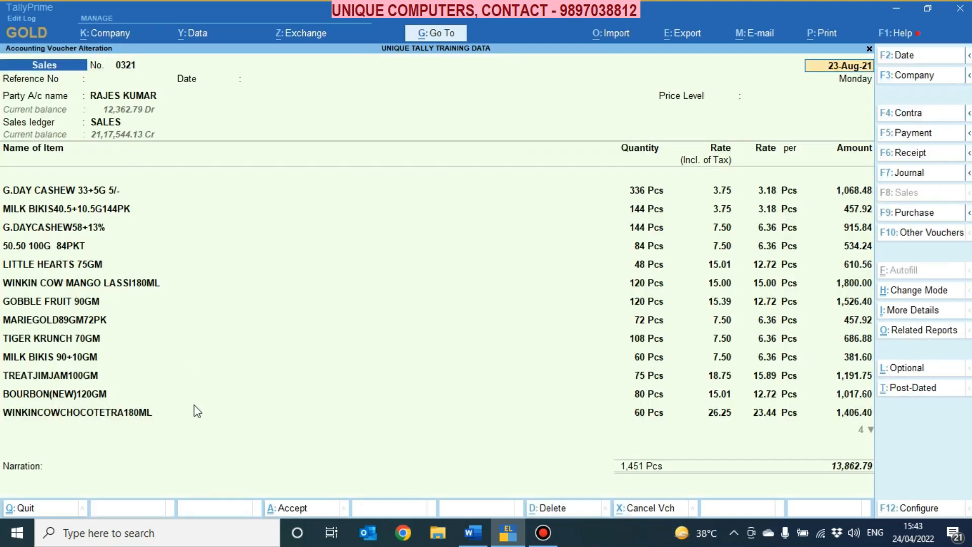
{"action": "key", "text": "alt"}
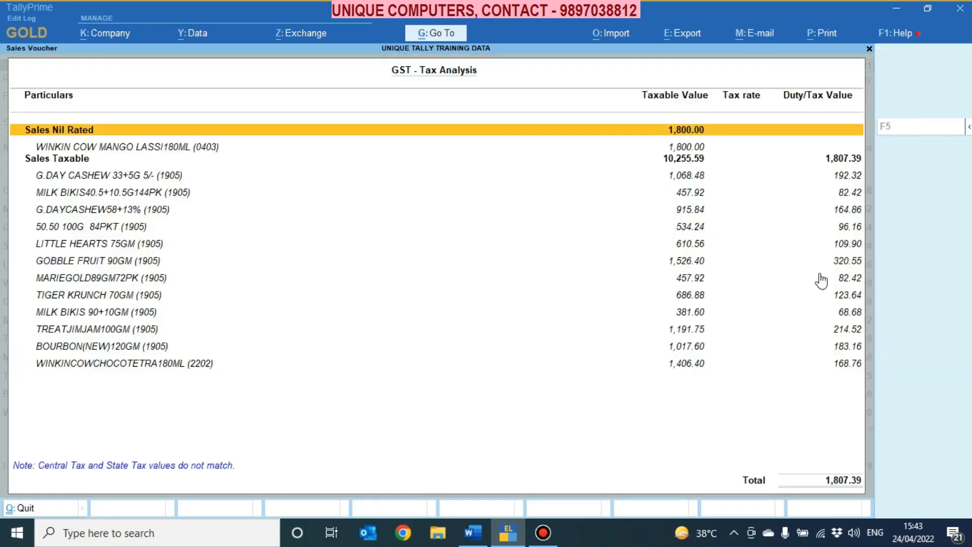
{"action": "mouse_move", "coordinate": [968, 131]}
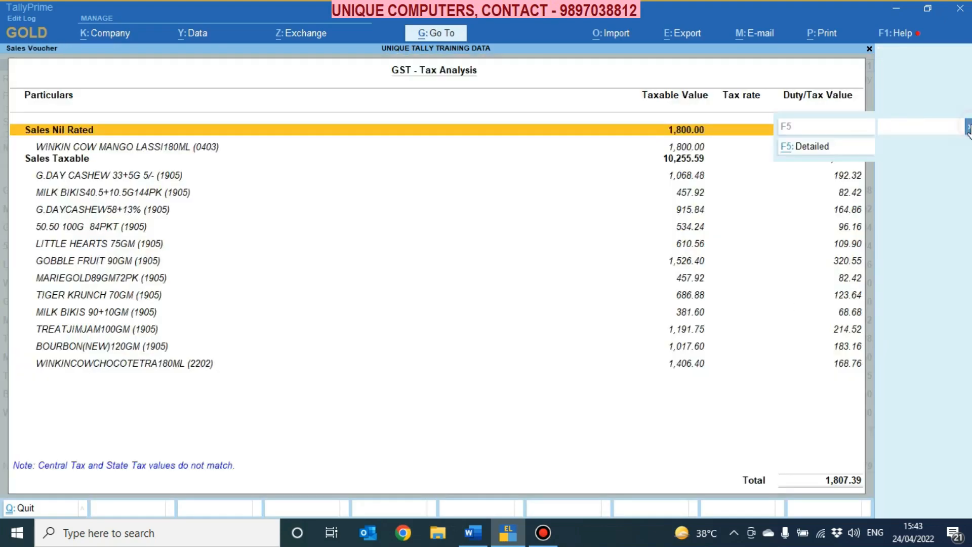
{"action": "left_click", "coordinate": [800, 146]}
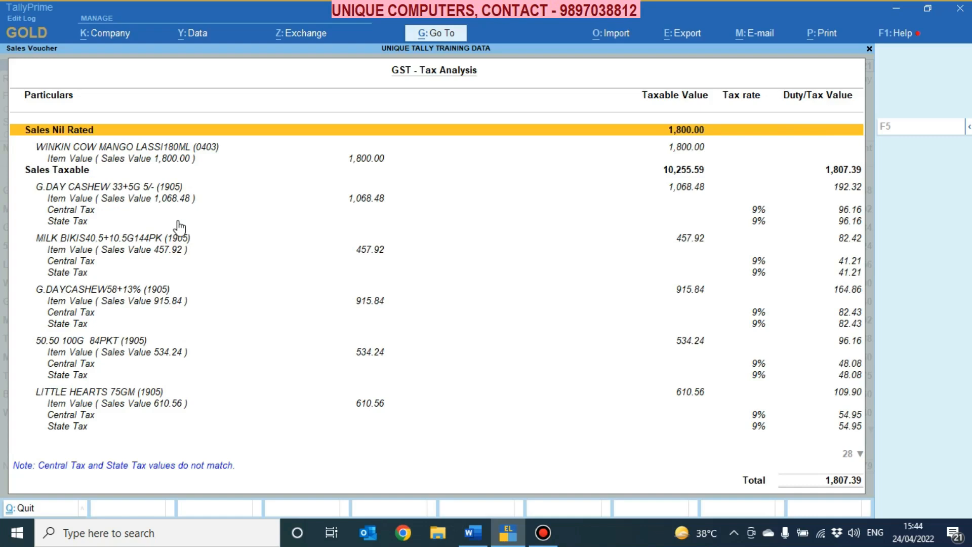
Step: Compare the central and state tax rates of every item in the detailed tax analysis of voucher 0321
{"action": "key", "text": "Down"}
{"action": "key", "text": "Down"}
{"action": "key", "text": "Down"}
{"action": "key", "text": "Down"}
{"action": "key", "text": "Down"}
{"action": "key", "text": "Down"}
{"action": "key", "text": "Down"}
{"action": "key", "text": "Down"}
{"action": "key", "text": "Down"}
{"action": "key", "text": "Down"}
{"action": "key", "text": "Down"}
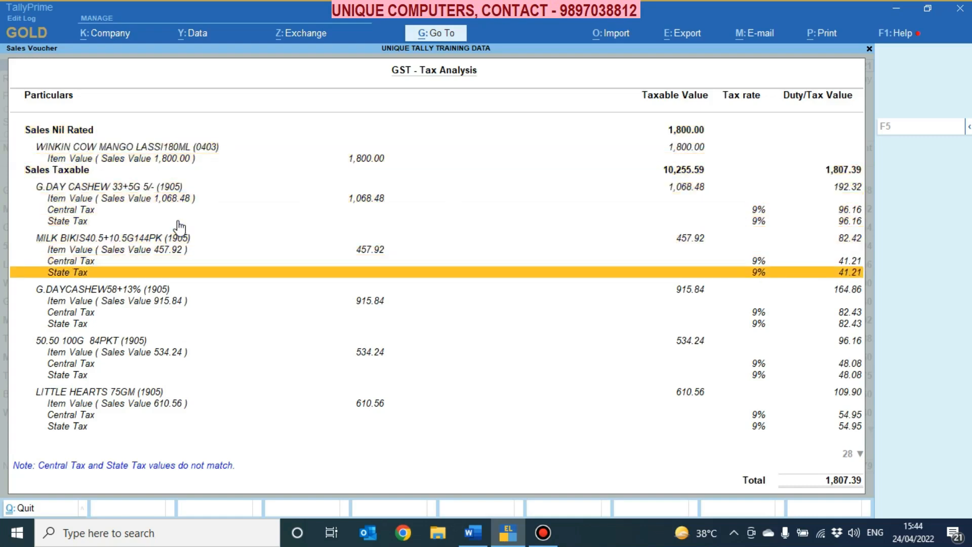
{"action": "key", "text": "Down"}
{"action": "key", "text": "Down"}
{"action": "key", "text": "Down"}
{"action": "key", "text": "Down"}
{"action": "key", "text": "Down"}
{"action": "key", "text": "Down"}
{"action": "key", "text": "Down"}
{"action": "key", "text": "Down"}
{"action": "key", "text": "Down"}
{"action": "key", "text": "Down"}
{"action": "key", "text": "Down"}
{"action": "key", "text": "Down"}
{"action": "key", "text": "Down"}
{"action": "key", "text": "Down"}
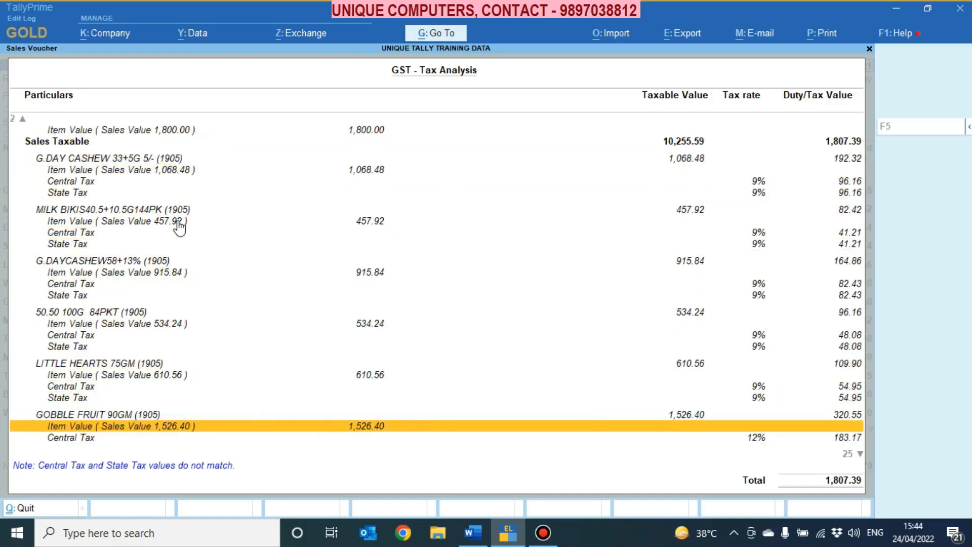
{"action": "key", "text": "Down"}
{"action": "key", "text": "Down"}
{"action": "key", "text": "Down"}
{"action": "key", "text": "Down"}
{"action": "key", "text": "Up"}
{"action": "key", "text": "Up"}
{"action": "key", "text": "Up"}
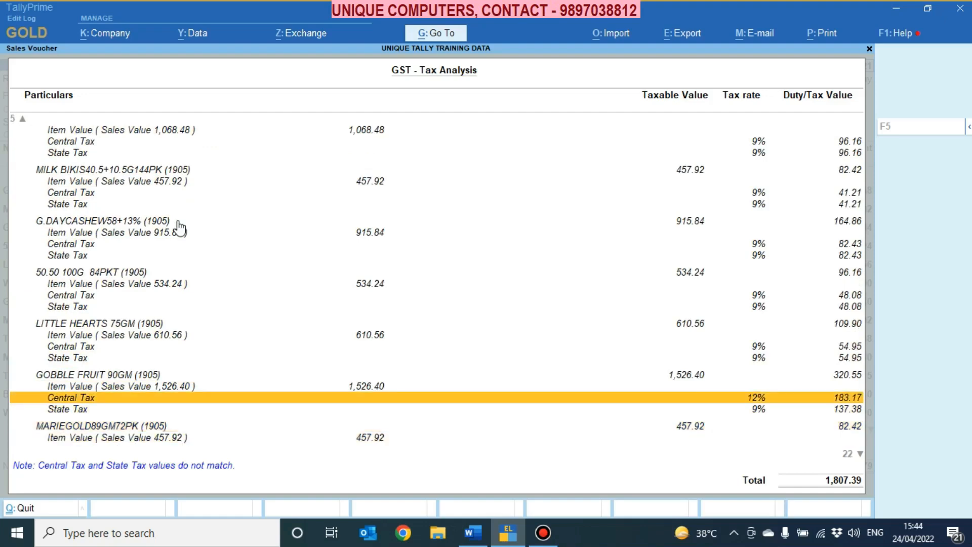
{"action": "key", "text": "Up"}
{"action": "key", "text": "Up"}
{"action": "key", "text": "Down"}
{"action": "key", "text": "Down"}
{"action": "key", "text": "Down"}
{"action": "key", "text": "Down"}
{"action": "key", "text": "Down"}
{"action": "key", "text": "Down"}
{"action": "key", "text": "Down"}
{"action": "key", "text": "Down"}
{"action": "key", "text": "Down"}
{"action": "key", "text": "Down"}
{"action": "key", "text": "Down"}
{"action": "key", "text": "Down"}
{"action": "key", "text": "Down"}
{"action": "key", "text": "Down"}
{"action": "key", "text": "Down"}
{"action": "key", "text": "Down"}
{"action": "key", "text": "Down"}
{"action": "key", "text": "Down"}
{"action": "key", "text": "Down"}
{"action": "key", "text": "Down"}
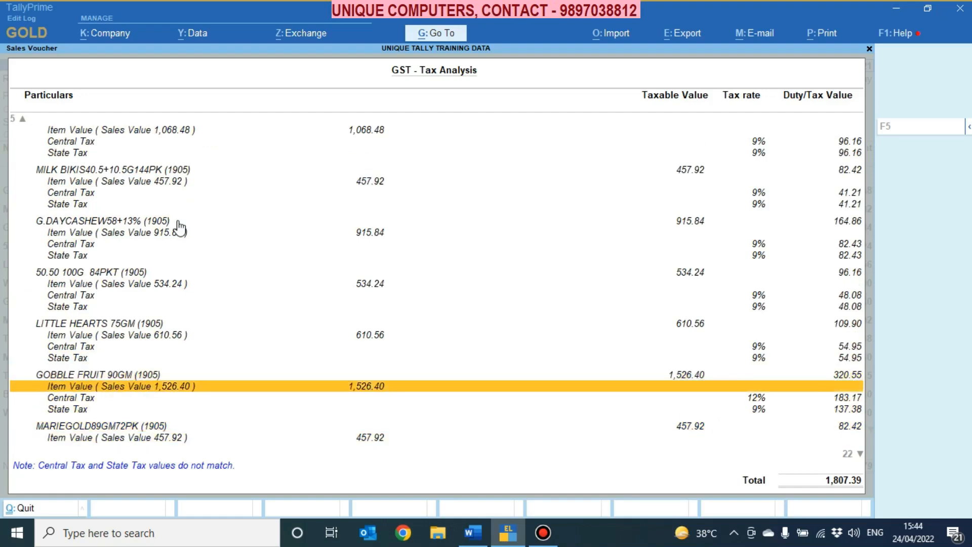
{"action": "key", "text": "Down"}
{"action": "key", "text": "Down"}
{"action": "key", "text": "Down"}
{"action": "key", "text": "Down"}
{"action": "key", "text": "Down"}
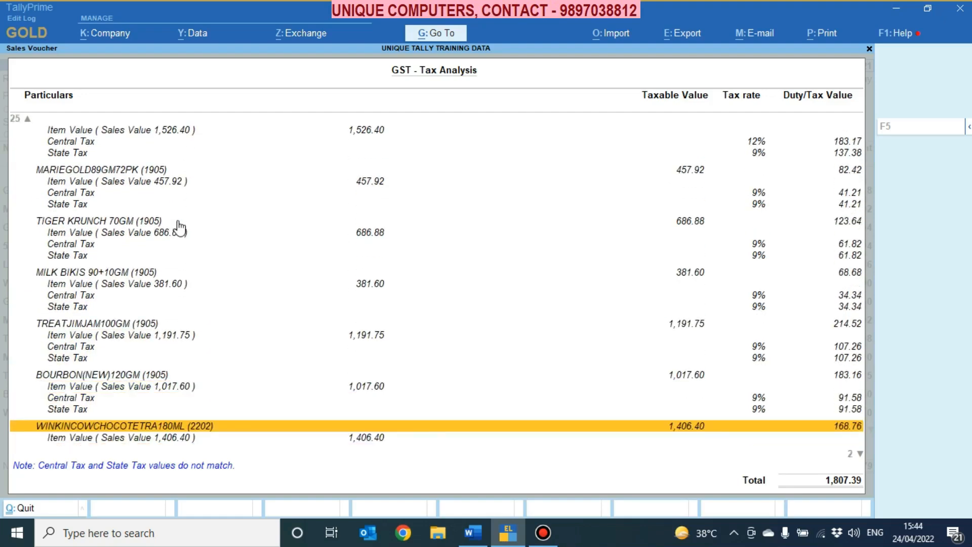
{"action": "key", "text": "Up"}
{"action": "key", "text": "Up"}
{"action": "key", "text": "Up"}
{"action": "key", "text": "Up"}
{"action": "key", "text": "Up"}
{"action": "key", "text": "Up"}
{"action": "key", "text": "Up"}
{"action": "key", "text": "Up"}
{"action": "key", "text": "Up"}
{"action": "key", "text": "Up"}
{"action": "key", "text": "Up"}
{"action": "key", "text": "Up"}
{"action": "key", "text": "Up"}
{"action": "key", "text": "Up"}
{"action": "key", "text": "Up"}
{"action": "key", "text": "Up"}
{"action": "key", "text": "Up"}
{"action": "key", "text": "Up"}
{"action": "key", "text": "Up"}
{"action": "key", "text": "Up"}
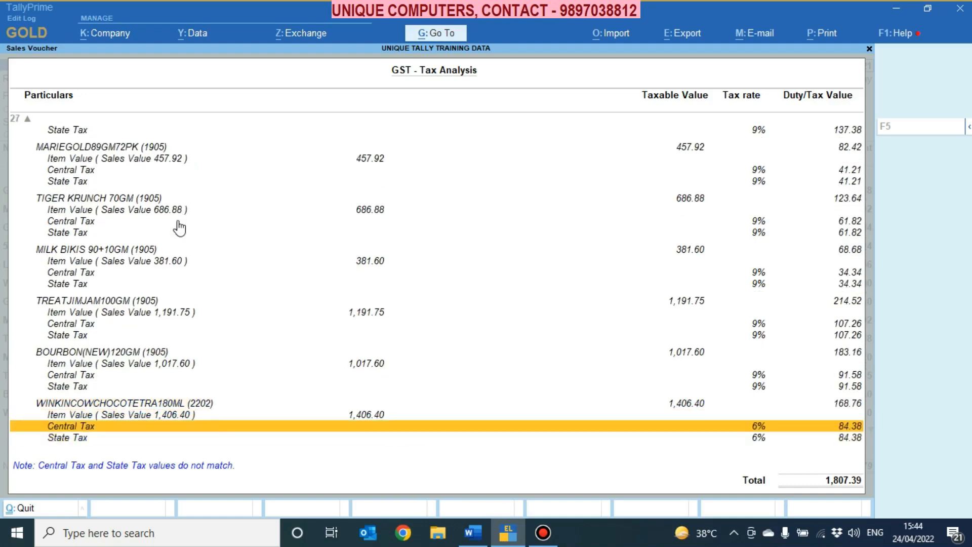
{"action": "key", "text": "Up"}
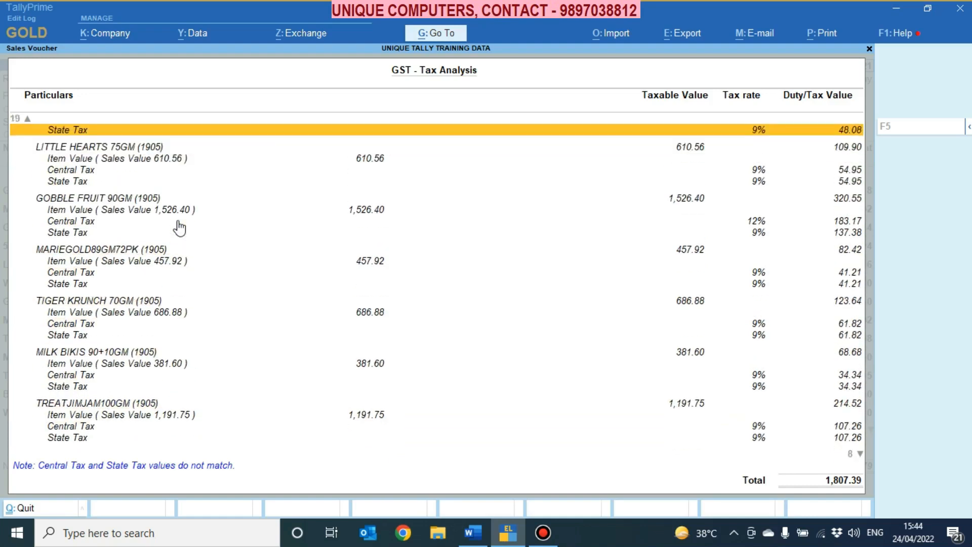
Step: Check the central and state tax lines of GOBBLE FRUIT 90GM, and close the tax analysis
{"action": "key", "text": "Down"}
{"action": "key", "text": "Down"}
{"action": "key", "text": "Down"}
{"action": "key", "text": "Down"}
{"action": "key", "text": "Down"}
{"action": "key", "text": "Down"}
{"action": "key", "text": "Down"}
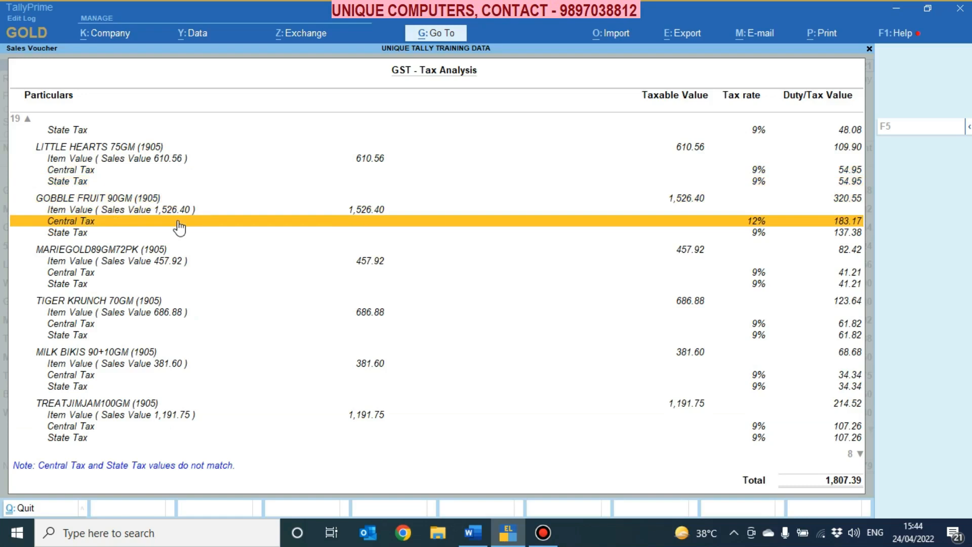
{"action": "key", "text": "Down"}
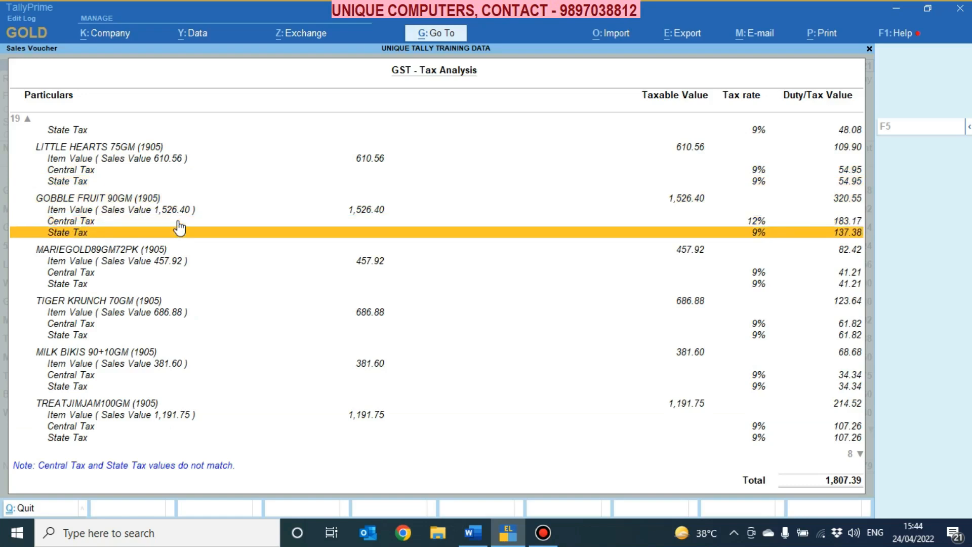
{"action": "key", "text": "Up"}
{"action": "key", "text": "Up"}
{"action": "key", "text": "Up"}
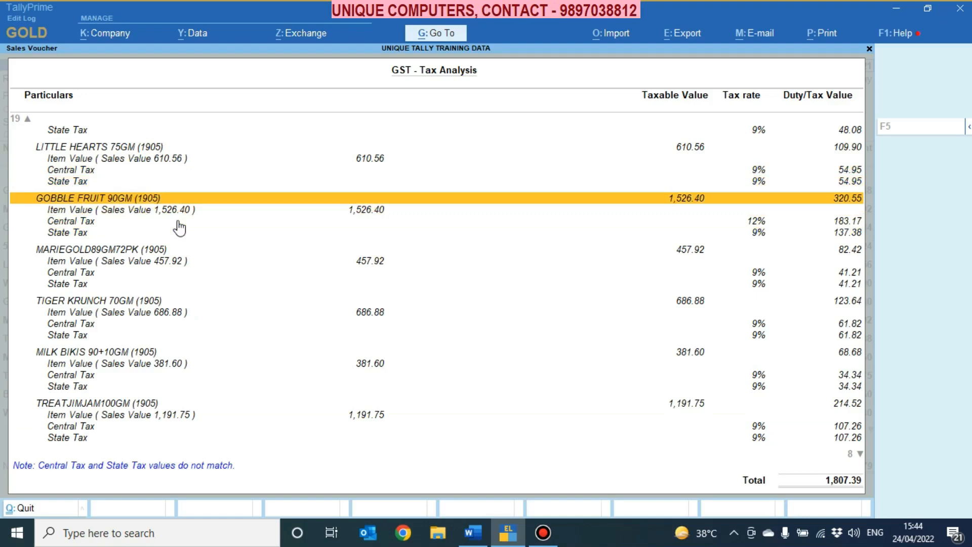
{"action": "key", "text": "Escape"}
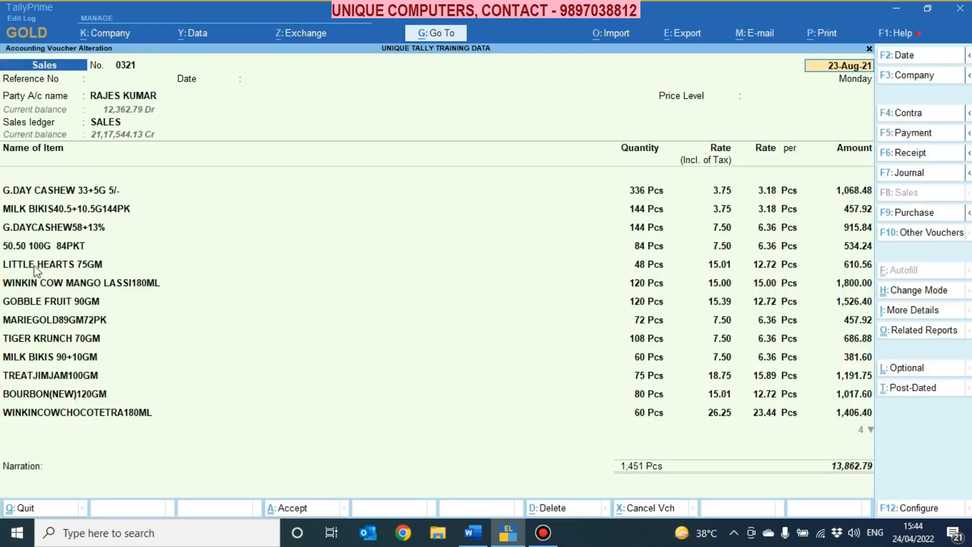
Step: Open the stock item GOBBLE FRUIT 90GM from voucher 0321 for alteration and bring up its GST details
{"action": "left_click", "coordinate": [36, 304]}
{"action": "key", "text": "ctrl+Return"}
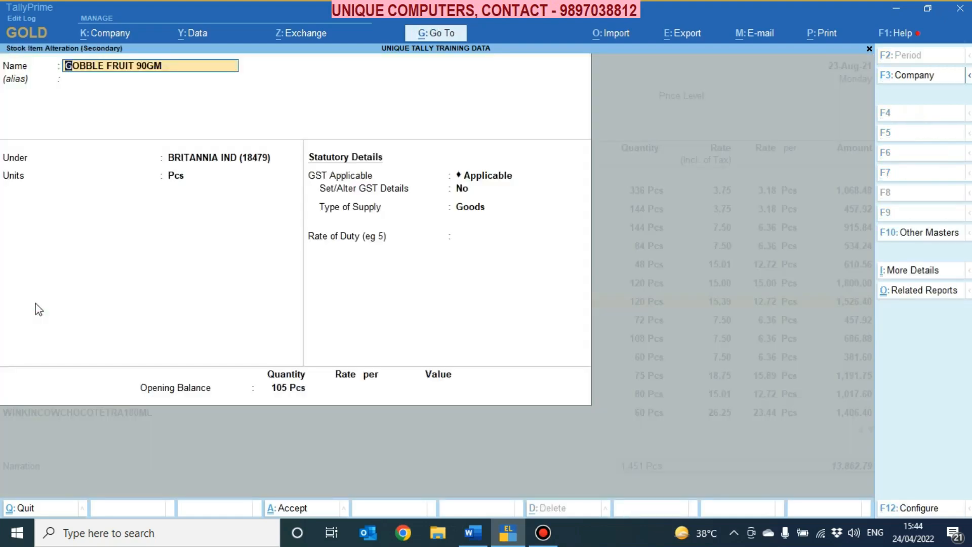
{"action": "key", "text": "Return"}
{"action": "key", "text": "Return"}
{"action": "key", "text": "Return"}
{"action": "key", "text": "y"}
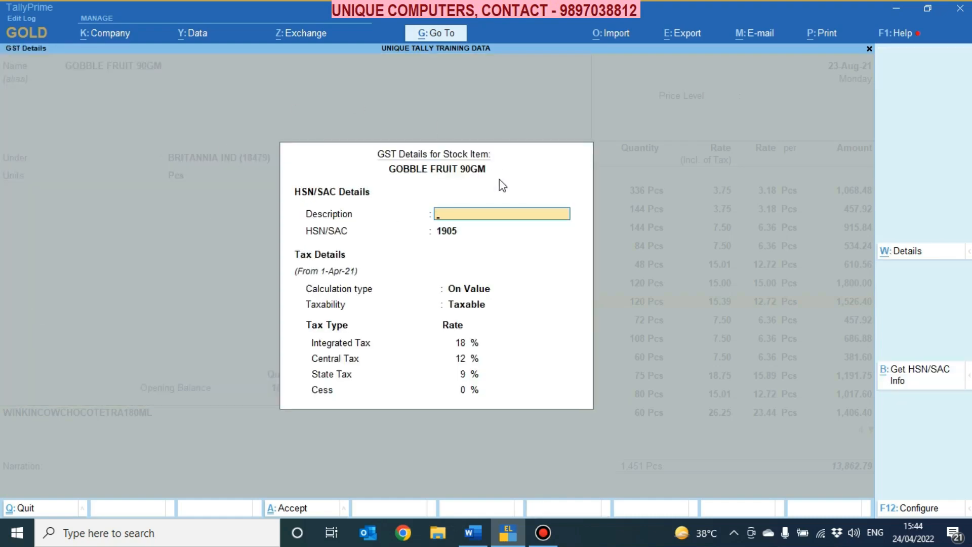
Step: Configure the GST details of GOBBLE FRUIT 90GM with Show all GST Tax Types set to No
{"action": "left_click", "coordinate": [463, 358]}
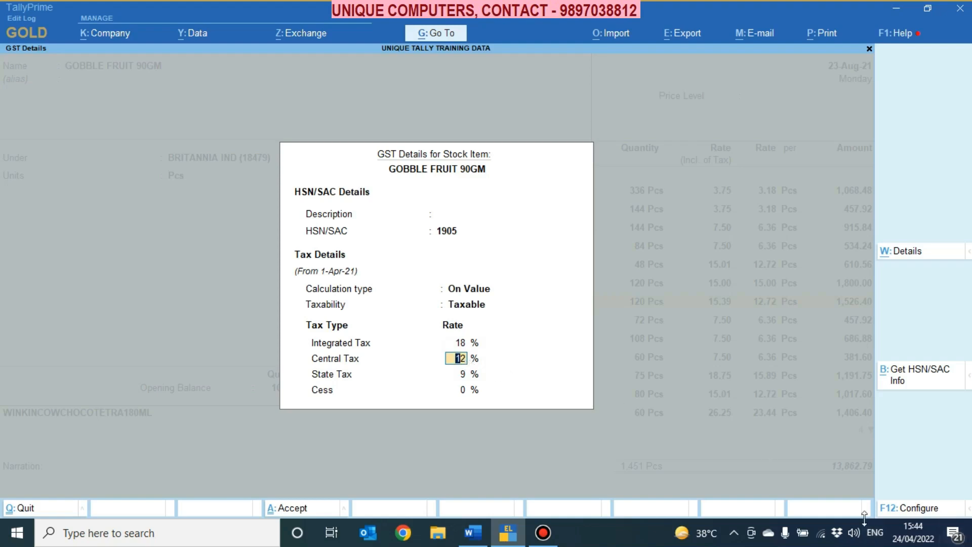
{"action": "left_click", "coordinate": [902, 509]}
{"action": "key", "text": "Return"}
{"action": "key", "text": "Return"}
{"action": "key", "text": "Return"}
{"action": "key", "text": "Return"}
{"action": "key", "text": "Return"}
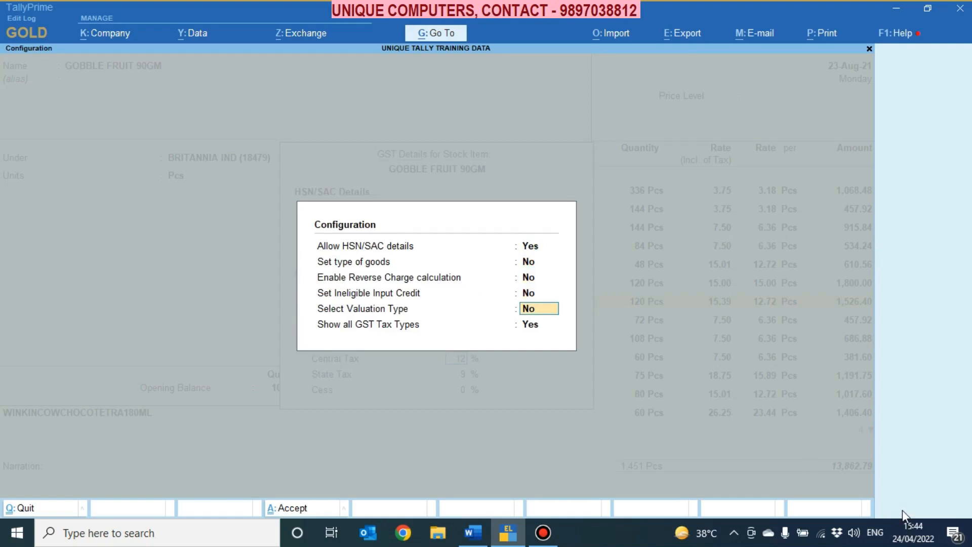
{"action": "type", "text": "n"}
{"action": "key", "text": "Return"}
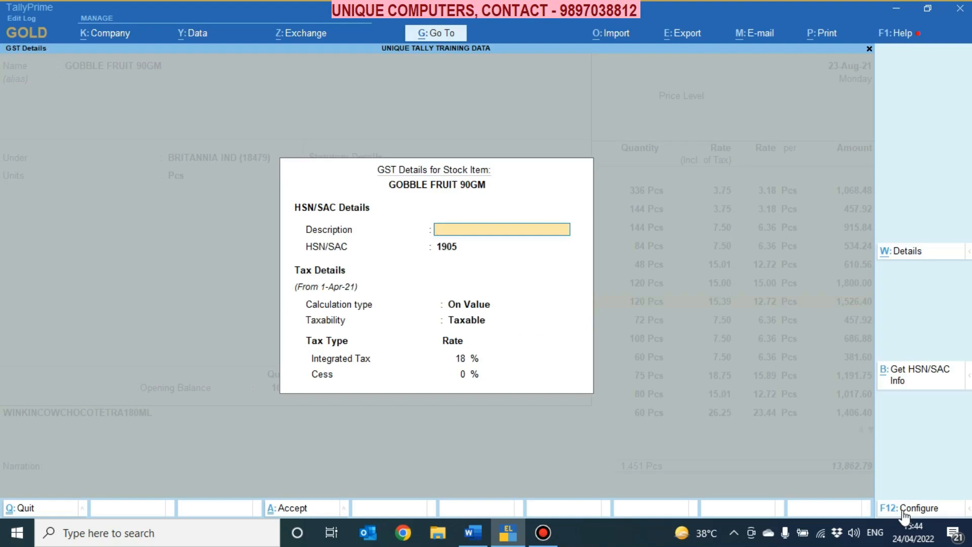
Step: Review the GST details of GOBBLE FRUIT 90GM and view its tax rate history
{"action": "key", "text": "Return"}
{"action": "key", "text": "Return"}
{"action": "key", "text": "Return"}
{"action": "key", "text": "Return"}
{"action": "key", "text": "Return"}
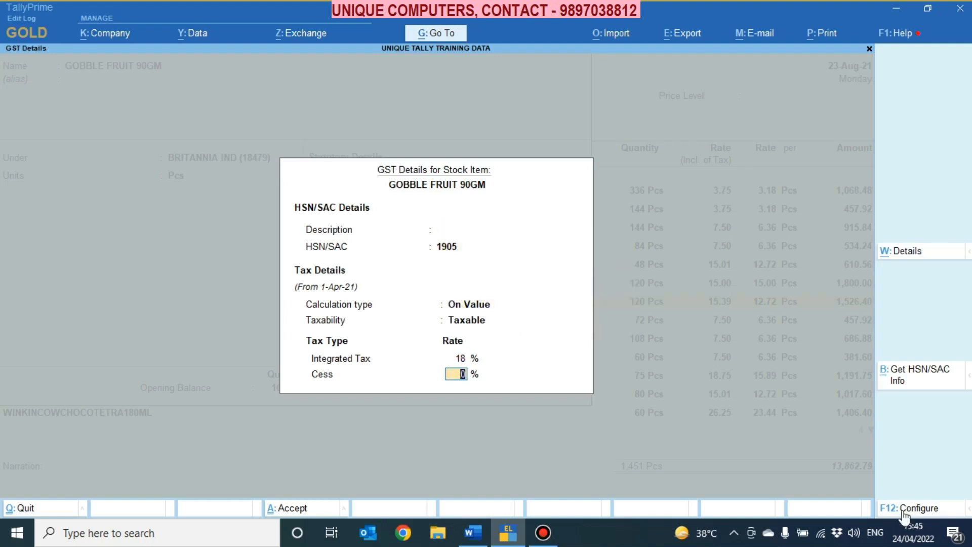
{"action": "key", "text": "BackSpace"}
{"action": "key", "text": "Return"}
{"action": "left_click", "coordinate": [906, 253]}
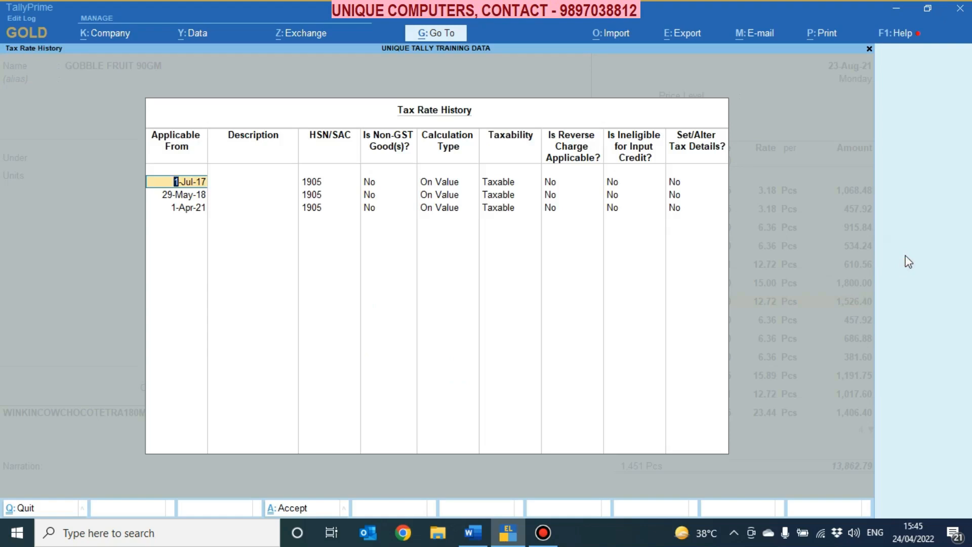
{"action": "key", "text": "BackSpace"}
{"action": "key", "text": "Return"}
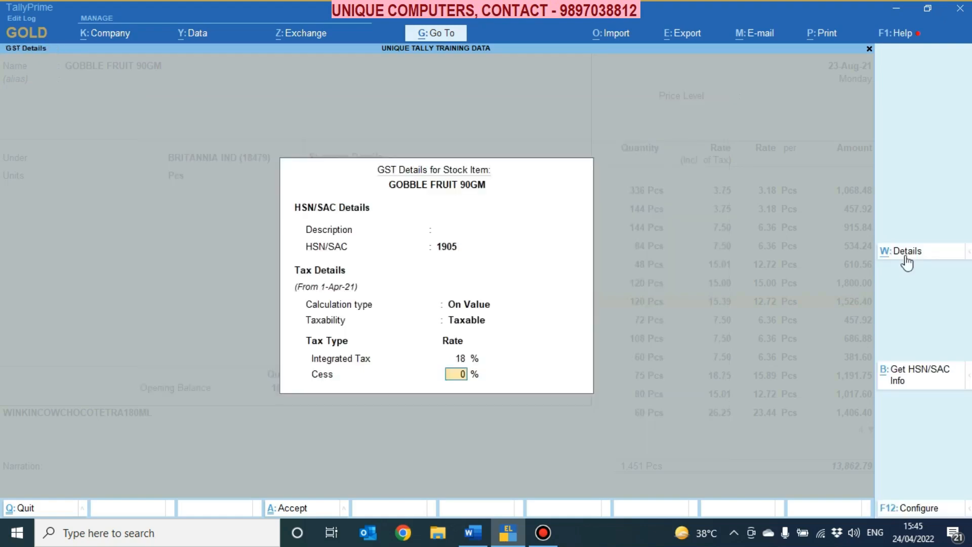
Step: Reopen the tax rate history and set the first entry's applicable date to 1-Apr-21
{"action": "left_click", "coordinate": [906, 256]}
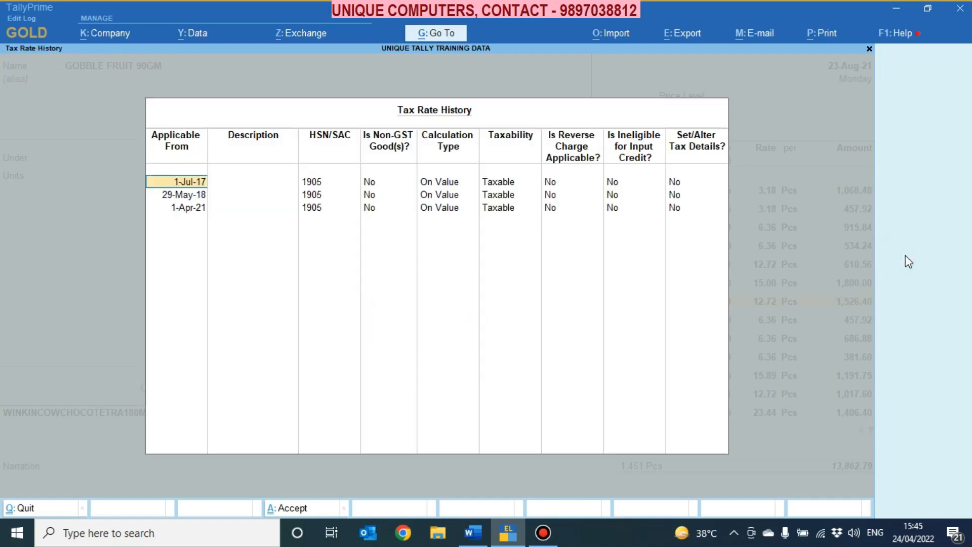
{"action": "type", "text": "1.4.21"}
{"action": "key", "text": "Return"}
{"action": "key", "text": "Return"}
{"action": "key", "text": "Return"}
{"action": "key", "text": "Return"}
{"action": "key", "text": "Return"}
{"action": "key", "text": "Return"}
{"action": "key", "text": "Return"}
{"action": "key", "text": "Return"}
{"action": "key", "text": "Return"}
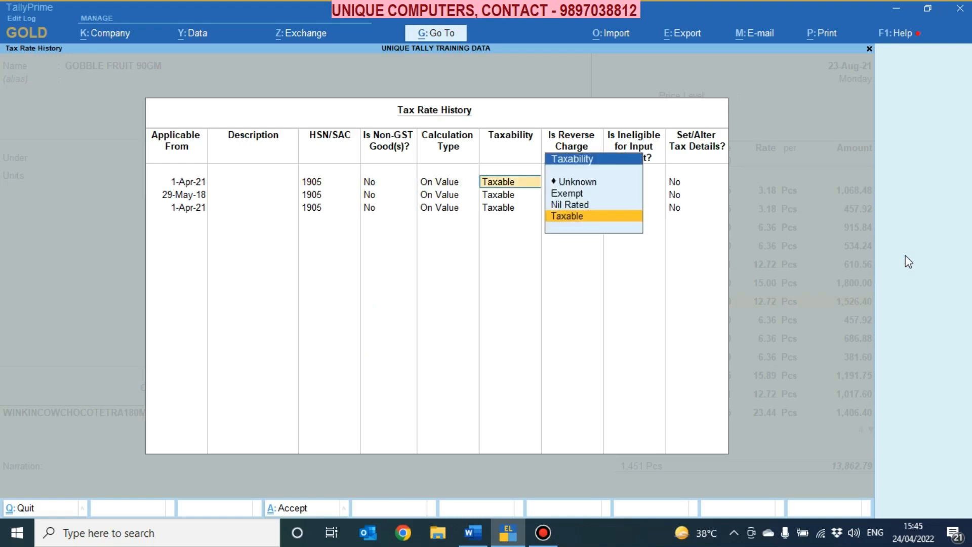
Step: Remove the 29-May-18 entry and the duplicate 1-Apr-21 entry from the tax rate history
{"action": "key", "text": "Delete"}
{"action": "key", "text": "Delete"}
{"action": "key", "text": "Delete"}
{"action": "key", "text": "Delete"}
{"action": "key", "text": "Delete"}
{"action": "key", "text": "Delete"}
{"action": "key", "text": "Delete"}
{"action": "key", "text": "Delete"}
{"action": "key", "text": "Delete"}
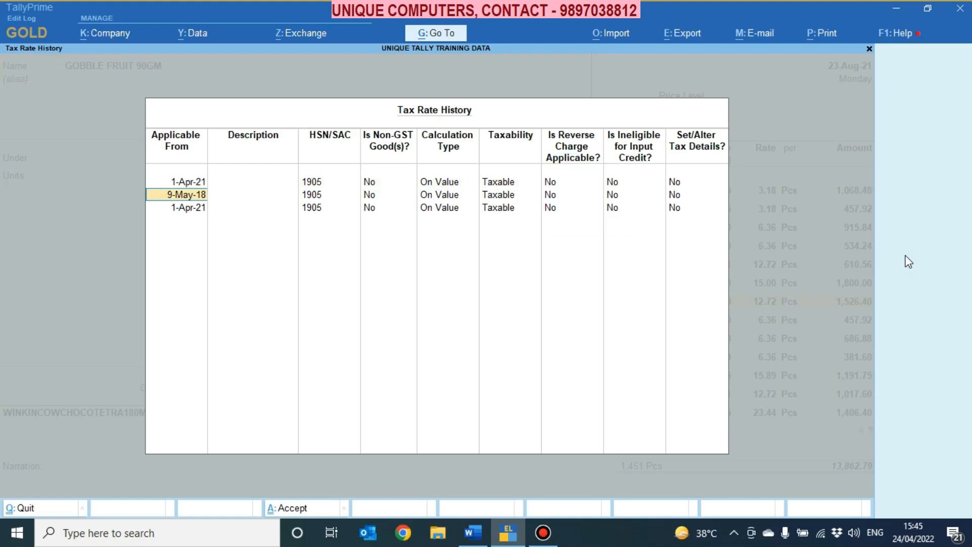
{"action": "key", "text": "Return"}
{"action": "key", "text": "Delete"}
{"action": "key", "text": "Delete"}
{"action": "key", "text": "Delete"}
{"action": "key", "text": "Delete"}
{"action": "key", "text": "Delete"}
{"action": "key", "text": "Delete"}
{"action": "key", "text": "Delete"}
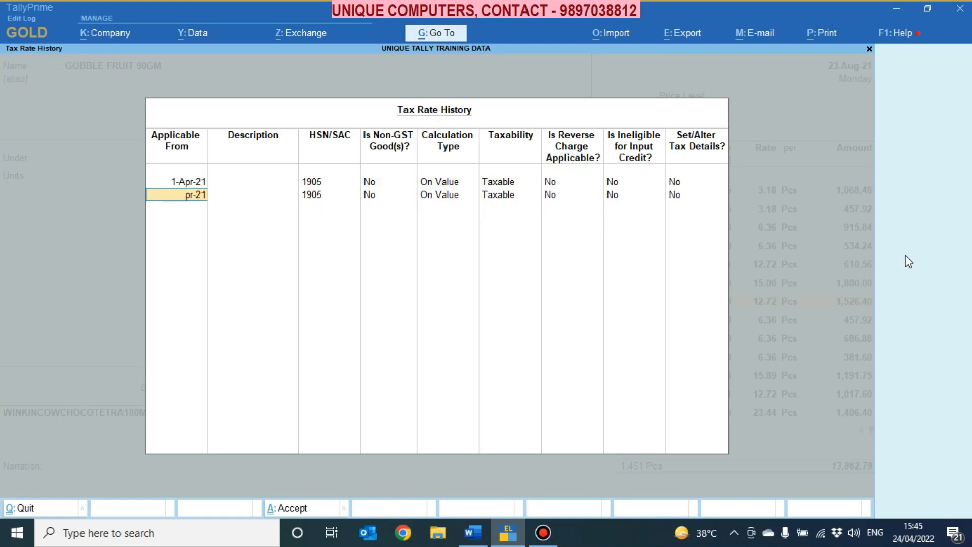
Step: Accept the tax rate history and the GST details of GOBBLE FRUIT 90GM, keeping calculation type On Value
{"action": "key", "text": "Return"}
{"action": "key", "text": "Return"}
{"action": "key", "text": "Return"}
{"action": "key", "text": "Return"}
{"action": "key", "text": "Return"}
{"action": "key", "text": "Return"}
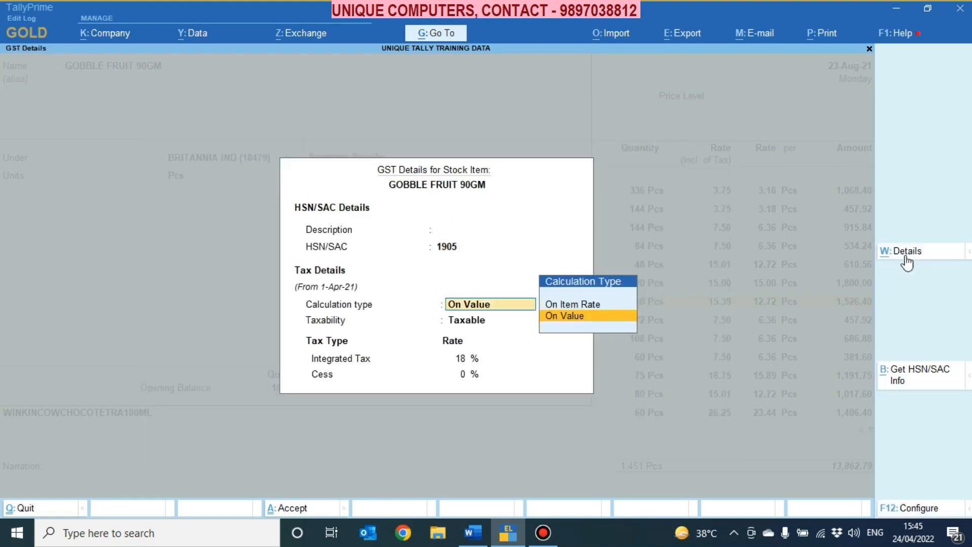
{"action": "key", "text": "Return"}
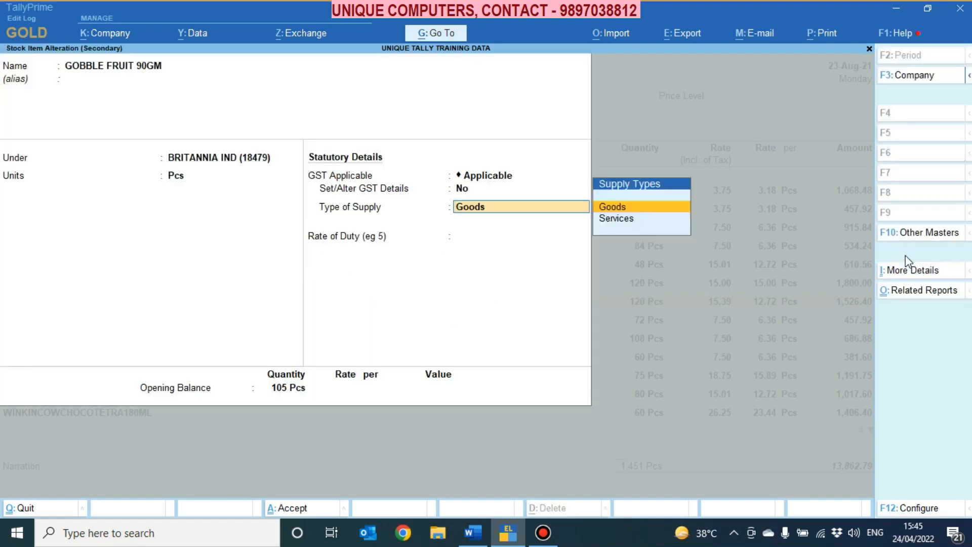
Step: Reopen the GST details of GOBBLE FRUIT 90GM and enable Show all GST Tax Types in their configuration
{"action": "key", "text": "BackSpace"}
{"action": "type", "text": "y"}
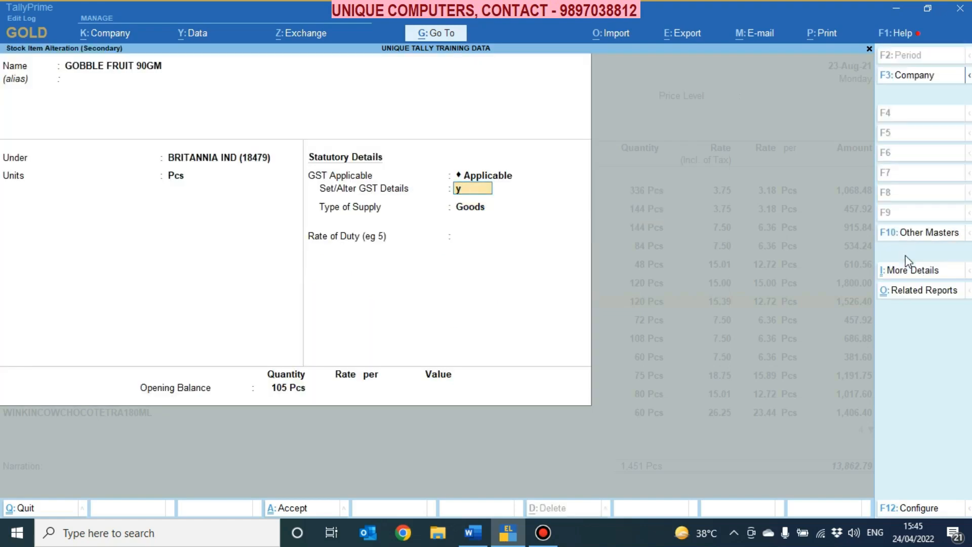
{"action": "key", "text": "Return"}
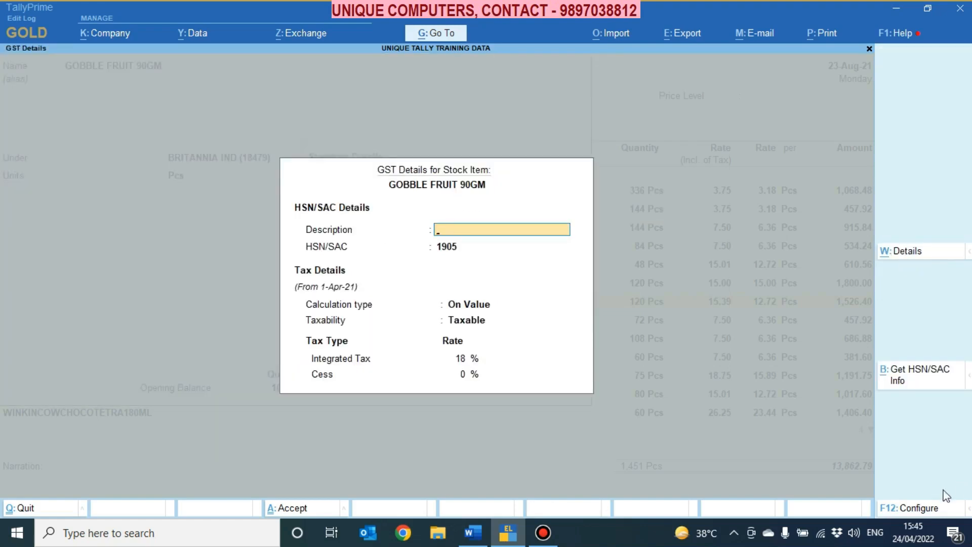
{"action": "left_click", "coordinate": [905, 509]}
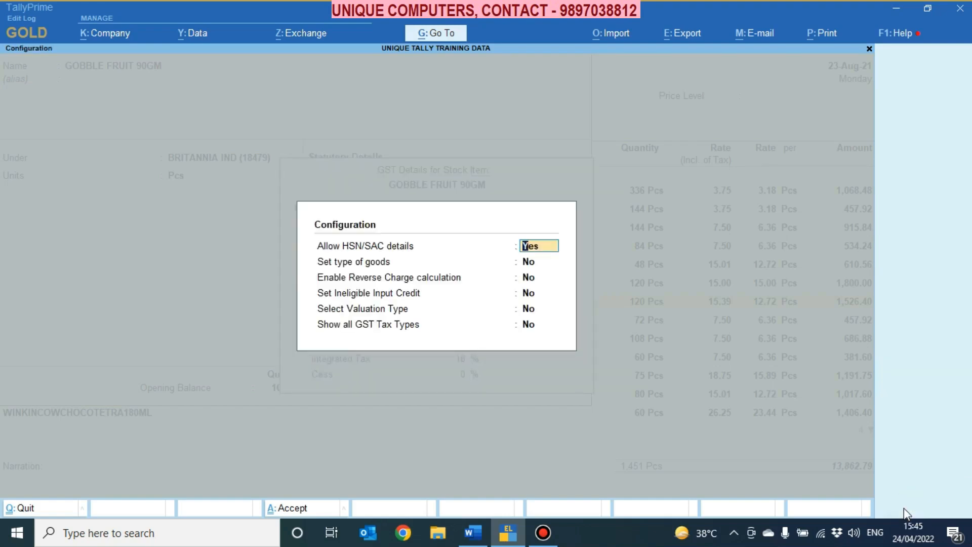
{"action": "key", "text": "Return"}
{"action": "key", "text": "Return"}
{"action": "key", "text": "Return"}
{"action": "key", "text": "Return"}
{"action": "key", "text": "Return"}
{"action": "key", "text": "Return"}
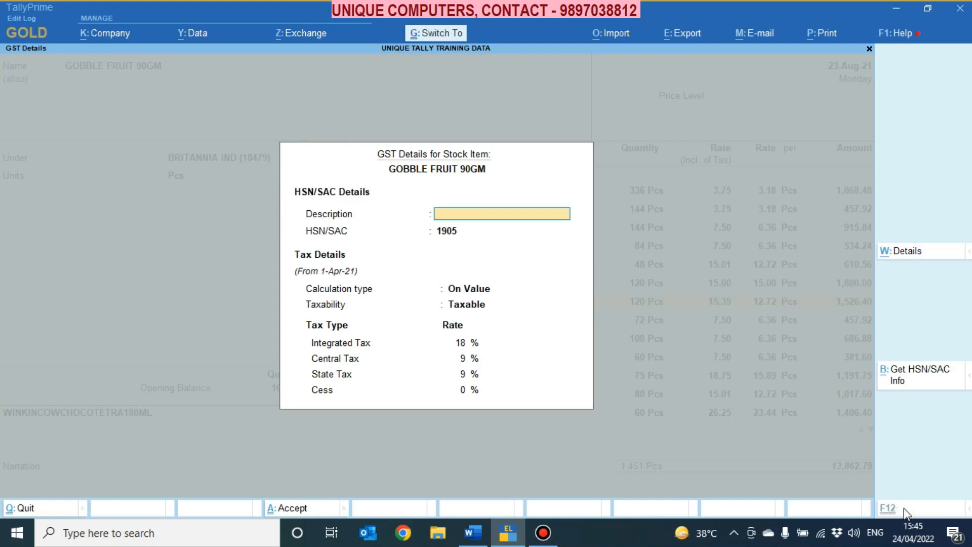
Step: Accept the GST details and save the GOBBLE FRUIT 90GM item together with sales voucher 0321
{"action": "key", "text": "ctrl+a"}
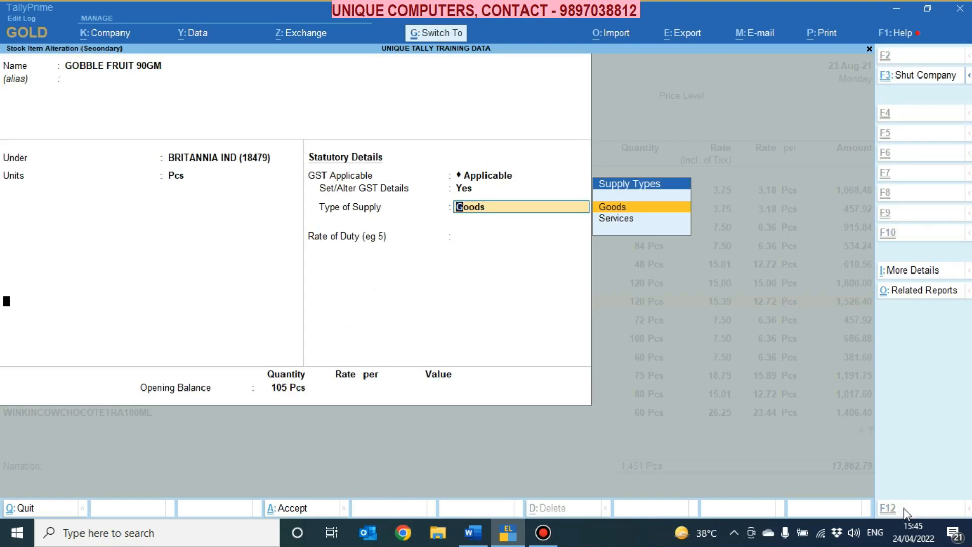
{"action": "key", "text": "ctrl+a"}
{"action": "key", "text": "ctrl+a"}
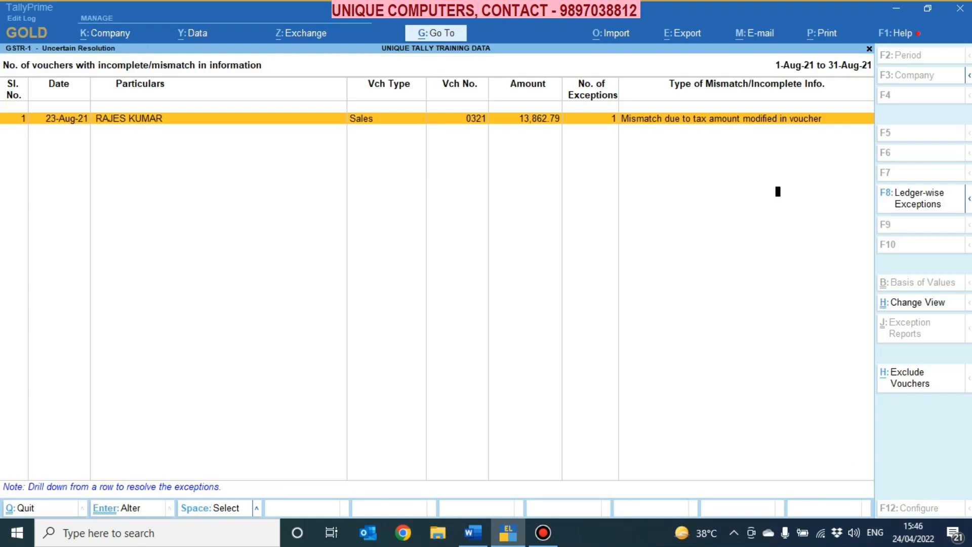
Step: Recompute the mismatched tax amounts of voucher 0321 and accept the voucher as is
{"action": "key", "text": "Return"}
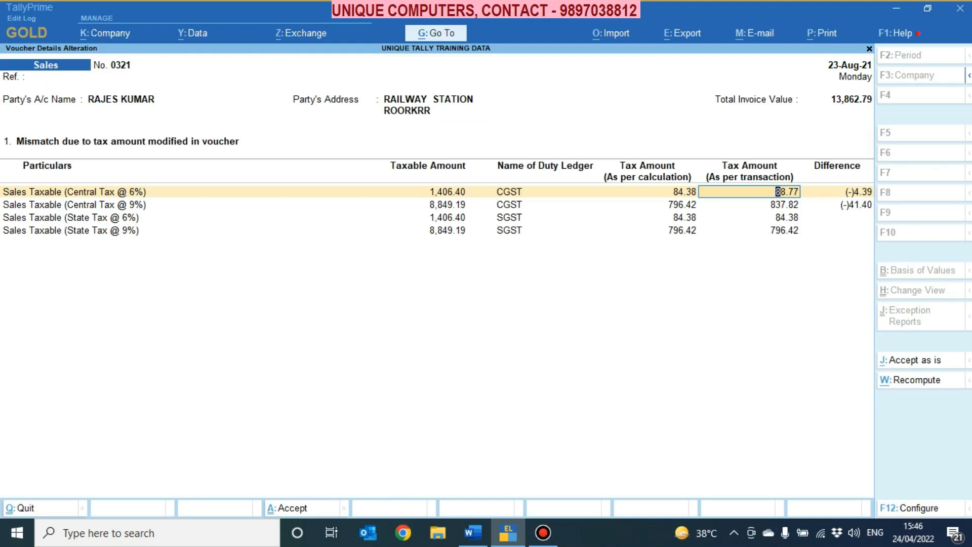
{"action": "left_click", "coordinate": [910, 379]}
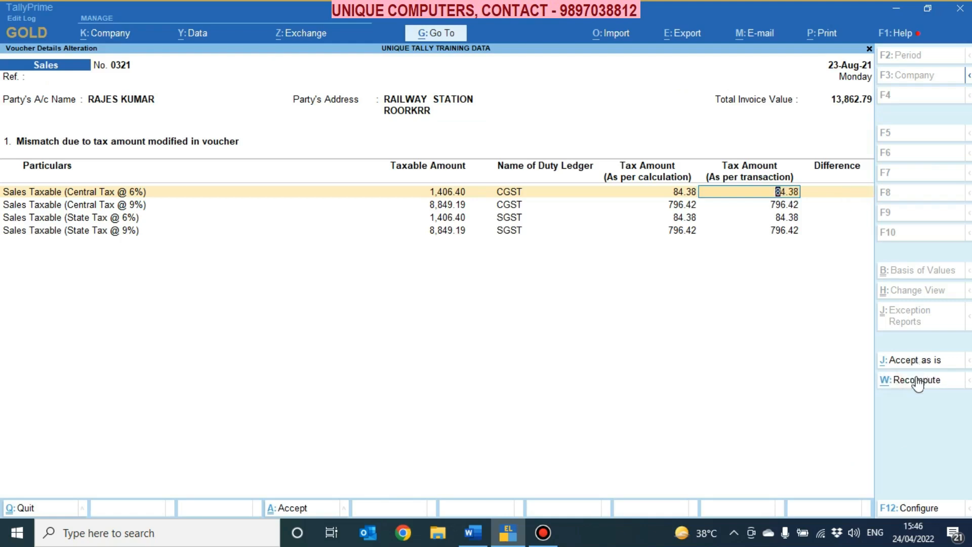
{"action": "left_click", "coordinate": [916, 381]}
{"action": "left_click", "coordinate": [909, 361]}
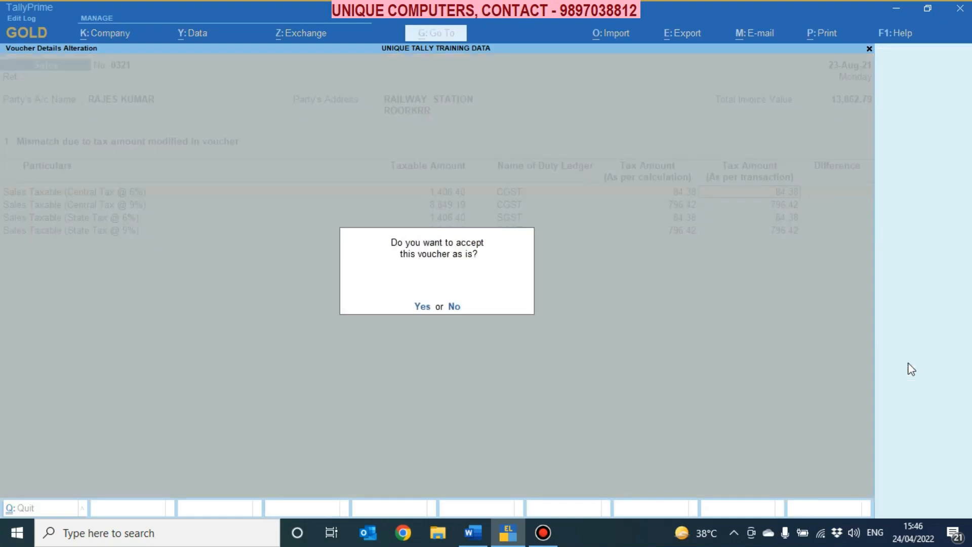
{"action": "key", "text": "Return"}
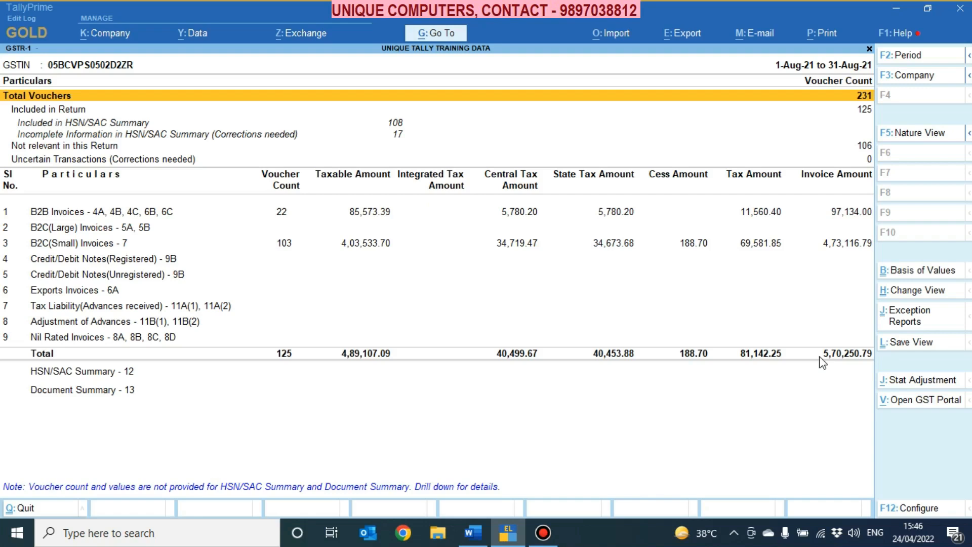
Step: Open the vouchers with incomplete HSN/SAC summary information and bring up the stock items of voucher 0315
{"action": "key", "text": "Down"}
{"action": "key", "text": "Down"}
{"action": "key", "text": "Down"}
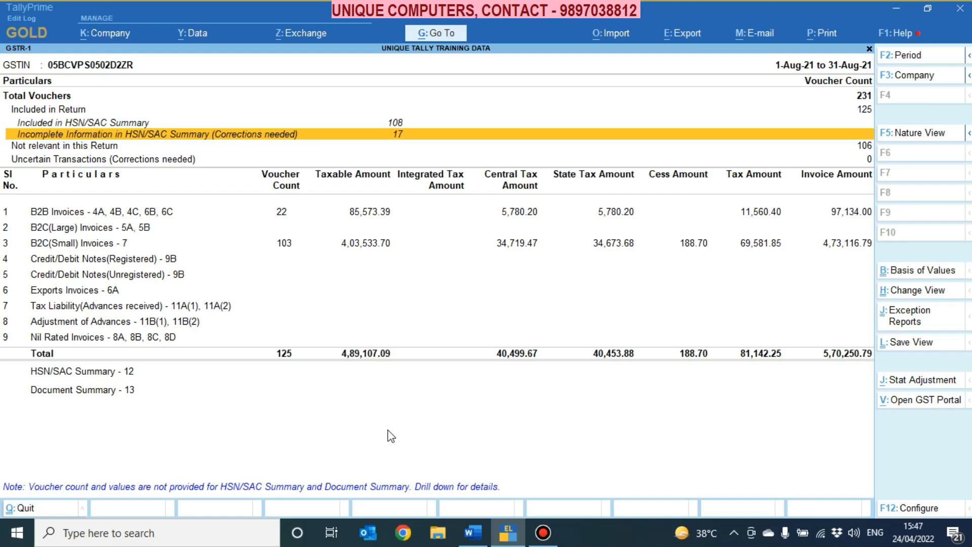
{"action": "key", "text": "Return"}
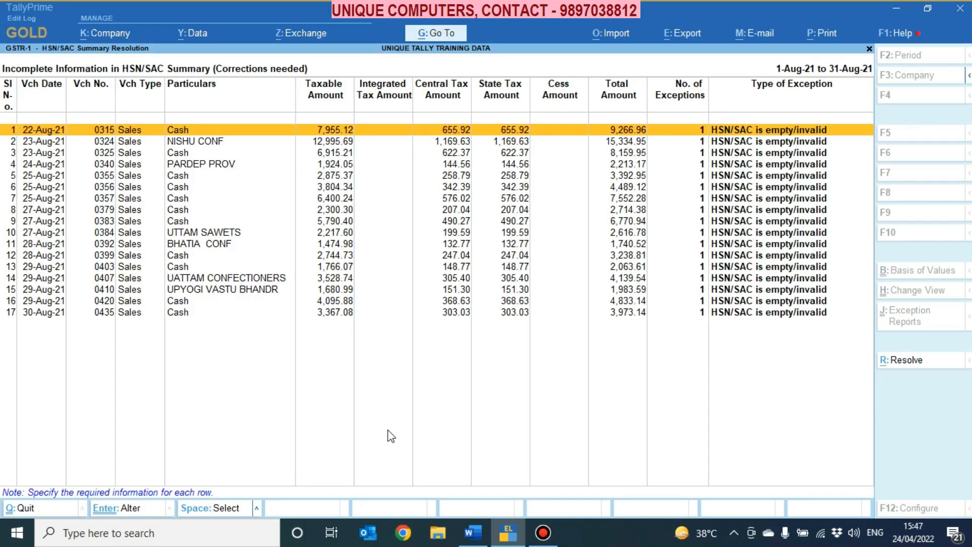
{"action": "key", "text": "Return"}
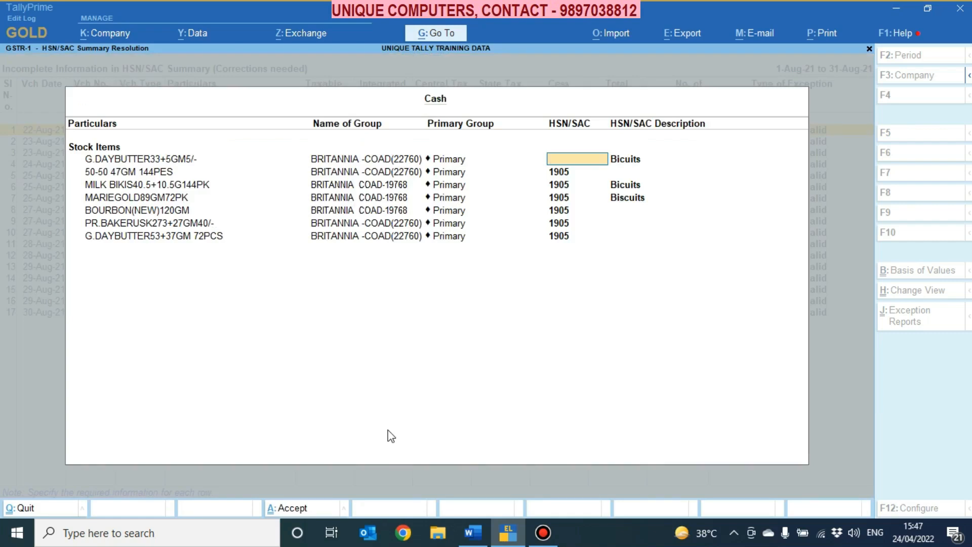
Step: Set the HSN/SAC code of G.DAYBUTTER33+5GM5/- to 1905 and accept the item list of voucher 0315
{"action": "type", "text": "1905"}
{"action": "key", "text": "Return"}
{"action": "key", "text": "Return"}
{"action": "key", "text": "Return"}
{"action": "key", "text": "Return"}
{"action": "key", "text": "Return"}
{"action": "key", "text": "Return"}
{"action": "key", "text": "Return"}
{"action": "key", "text": "Return"}
{"action": "key", "text": "Return"}
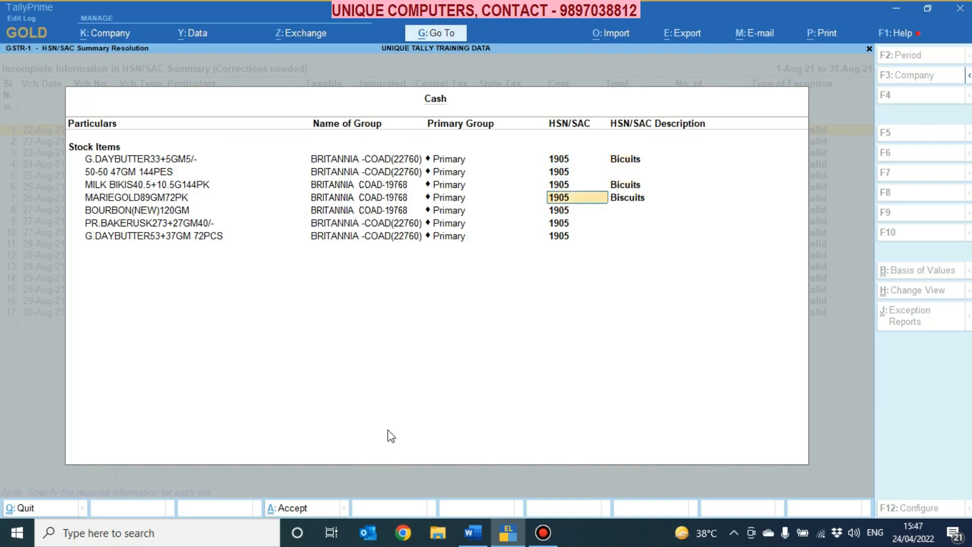
{"action": "key", "text": "Return"}
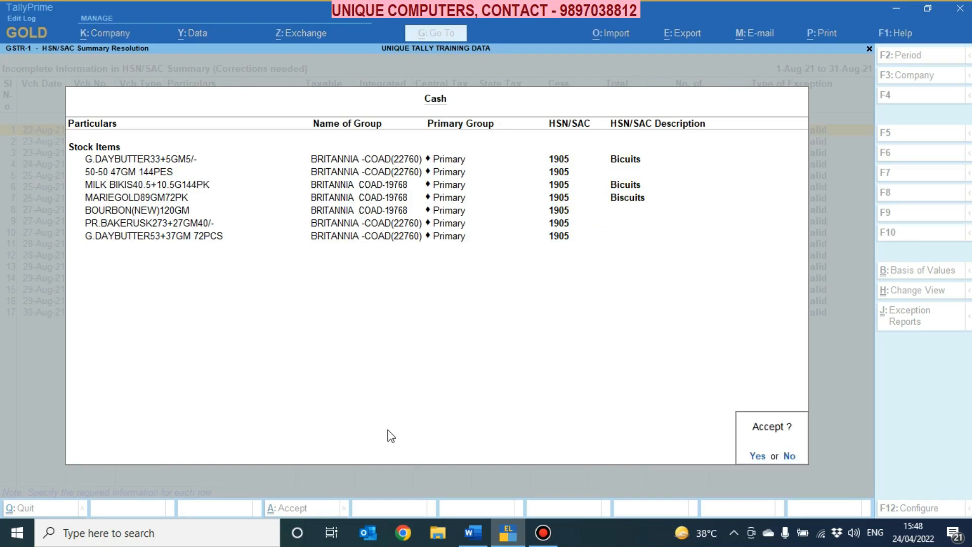
{"action": "key", "text": "y"}
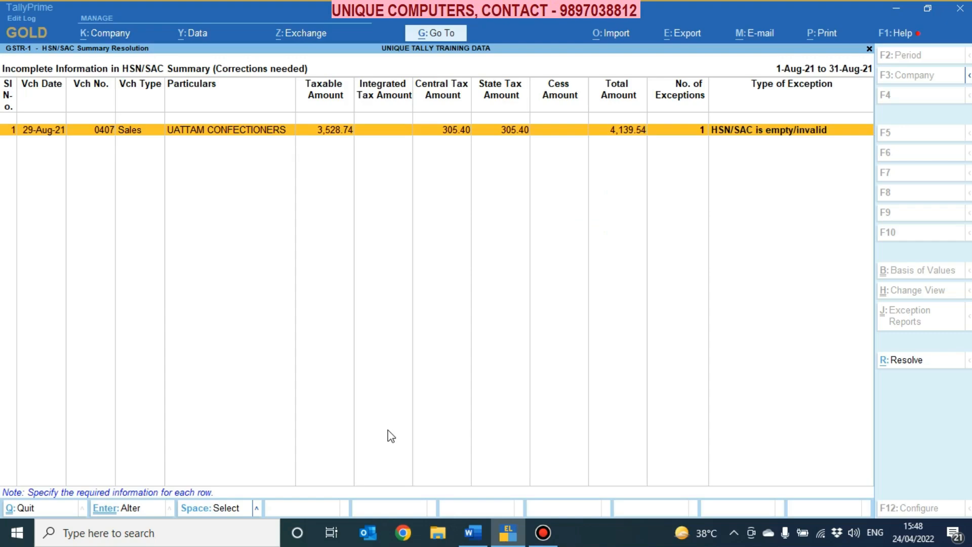
Step: Resolve voucher 0407 by setting the HSN/SAC code of N.C.OATSMEAL150GM to 1905 and accepting the item list
{"action": "key", "text": "ctrl+r"}
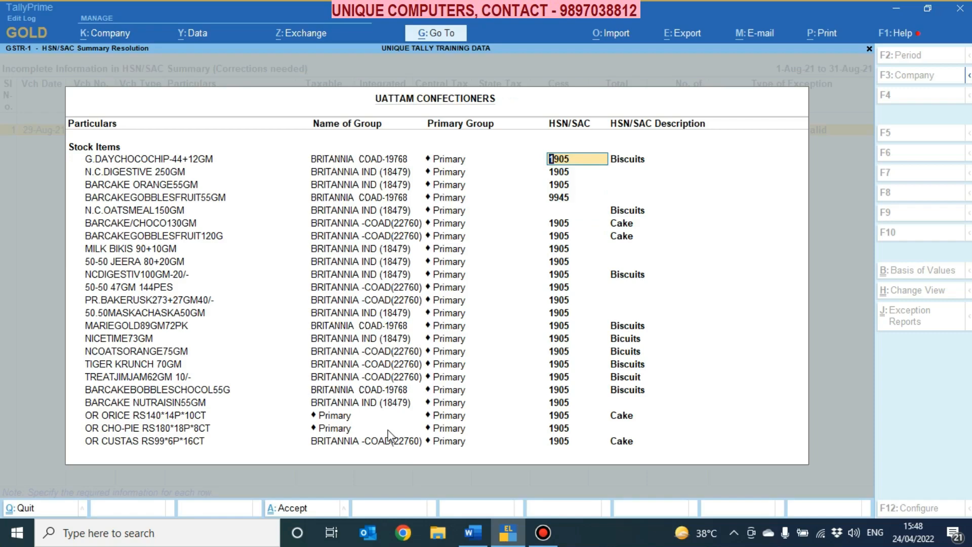
{"action": "key", "text": "Return"}
{"action": "key", "text": "Return"}
{"action": "key", "text": "Return"}
{"action": "key", "text": "Return"}
{"action": "key", "text": "Return"}
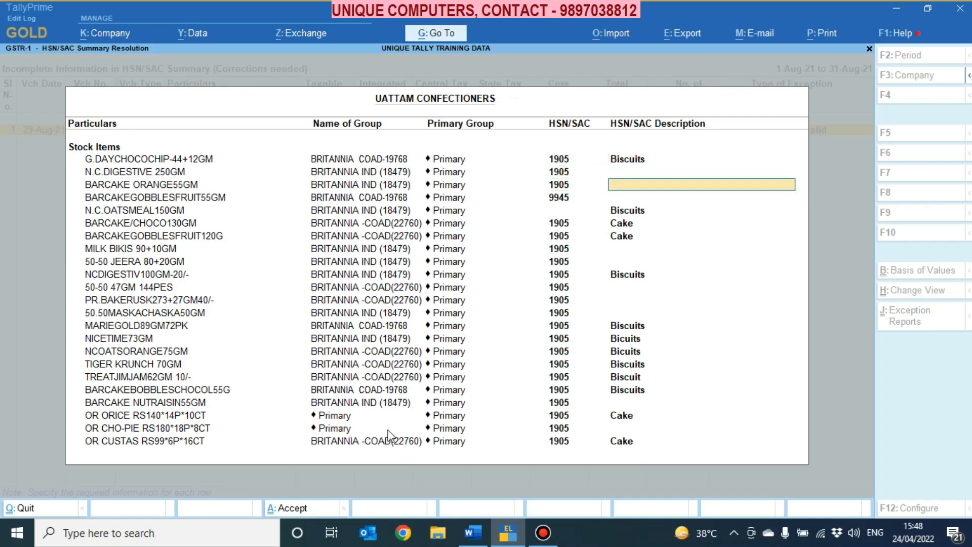
{"action": "key", "text": "Return"}
{"action": "key", "text": "Return"}
{"action": "key", "text": "Return"}
{"action": "type", "text": "1905"}
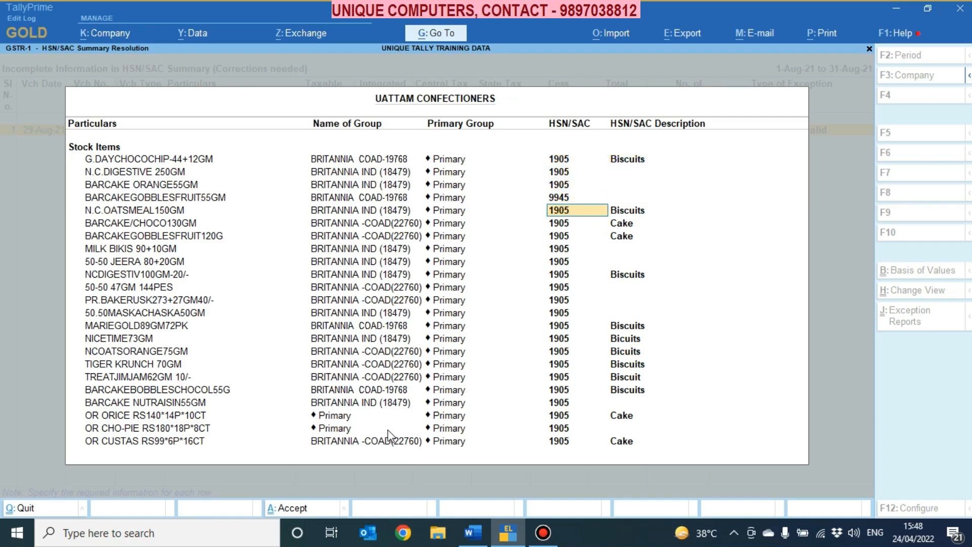
{"action": "key", "text": "Return"}
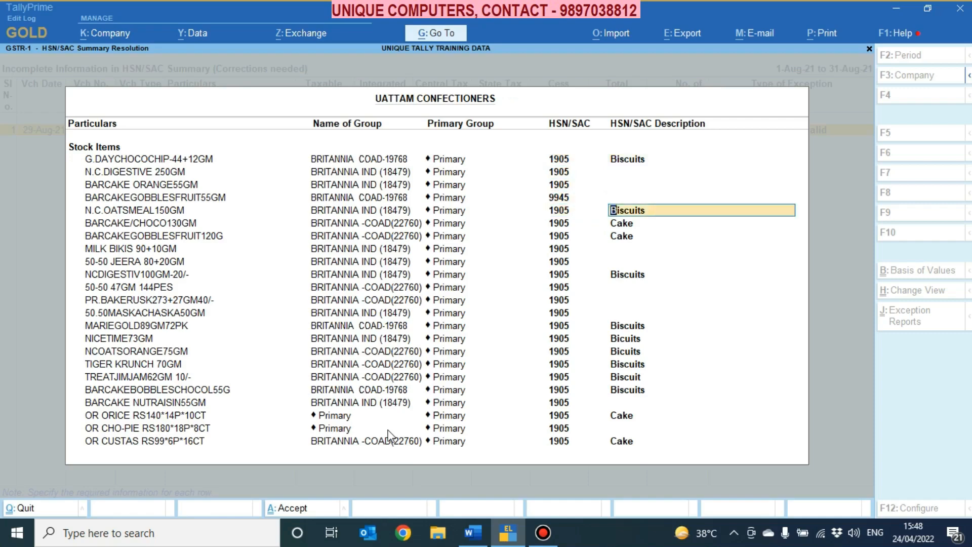
{"action": "key", "text": "ctrl+a"}
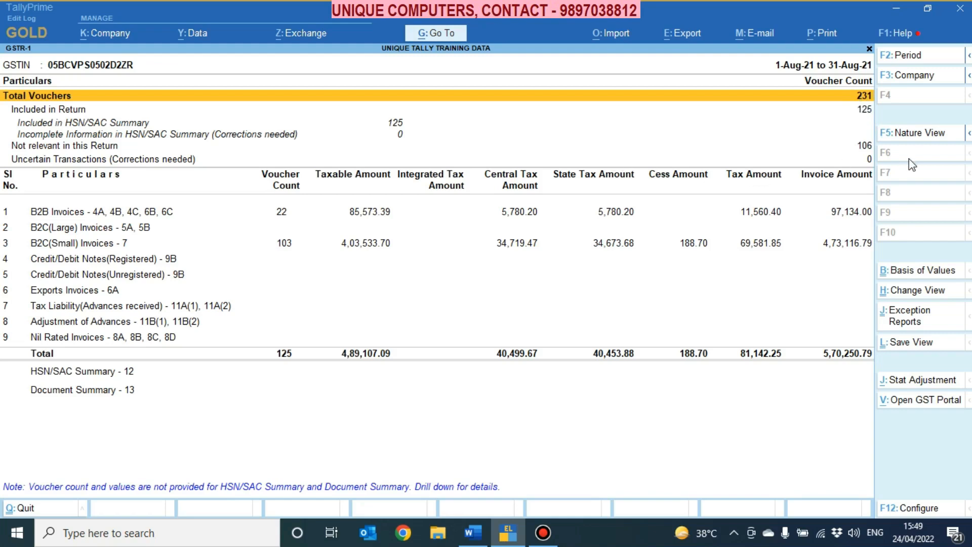
Step: Export the GSTR-1 e-return of all vouchers as an Excel spreadsheet to D:\Program Files\TallyPrimeEditLog, including the HSN/SAC summary
{"action": "left_click", "coordinate": [868, 148]}
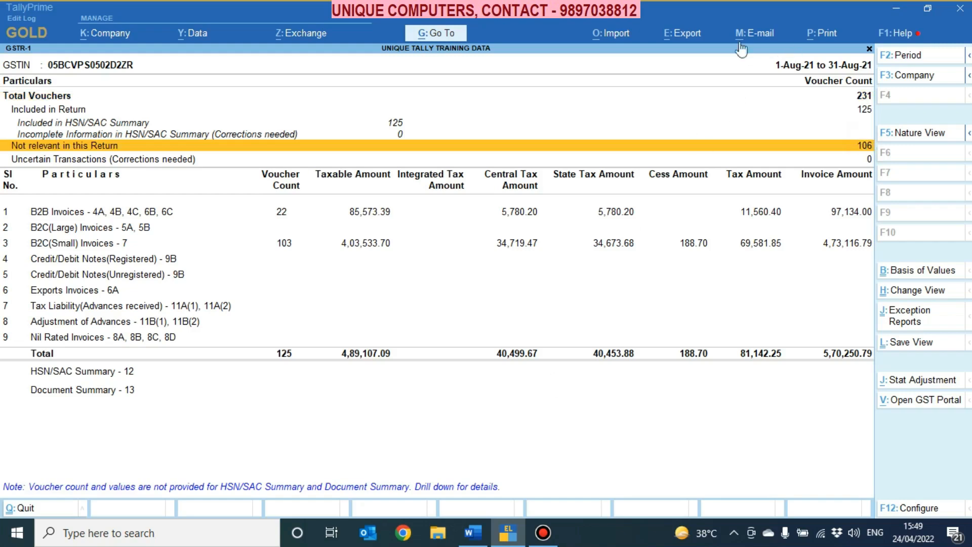
{"action": "left_click", "coordinate": [681, 43]}
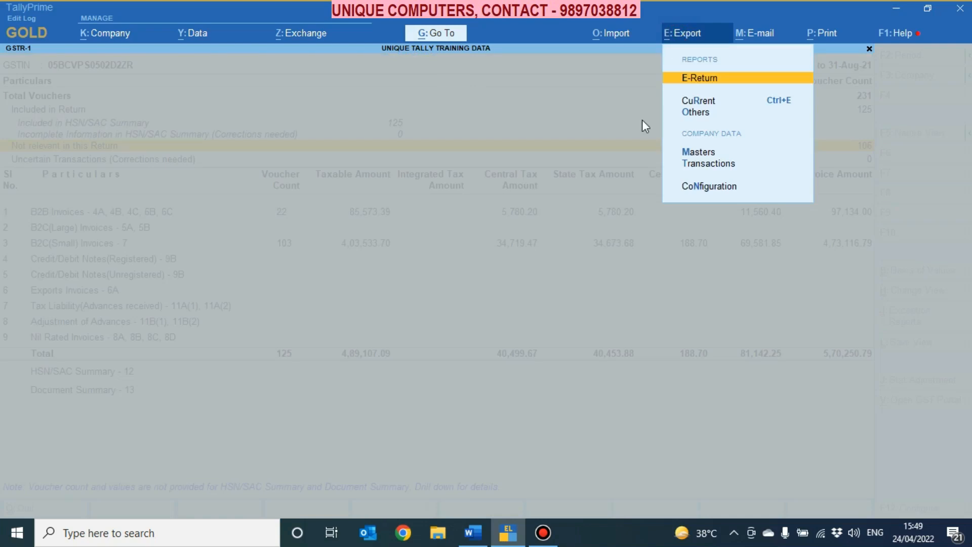
{"action": "left_click", "coordinate": [697, 77]}
{"action": "key", "text": "Return"}
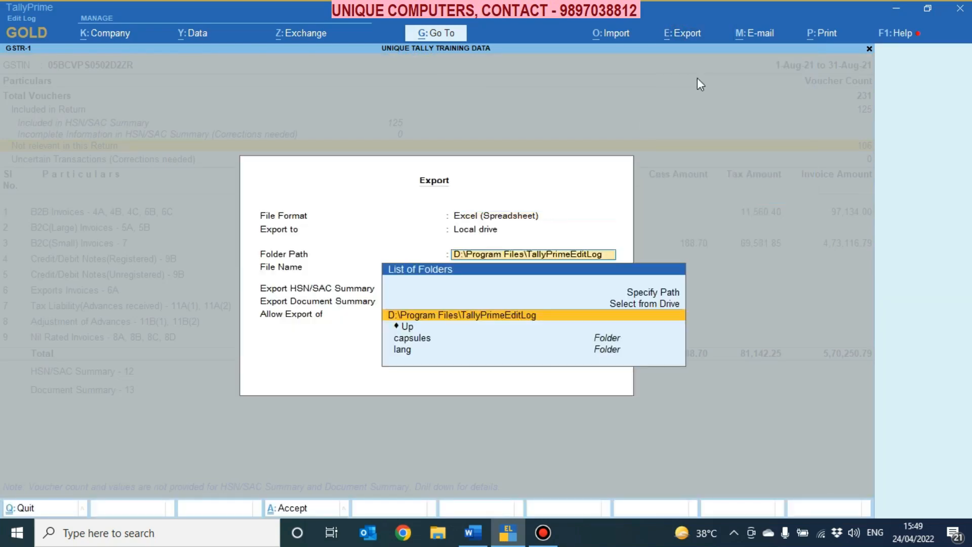
{"action": "key", "text": "Return"}
{"action": "key", "text": "Return"}
{"action": "key", "text": "Return"}
{"action": "key", "text": "Return"}
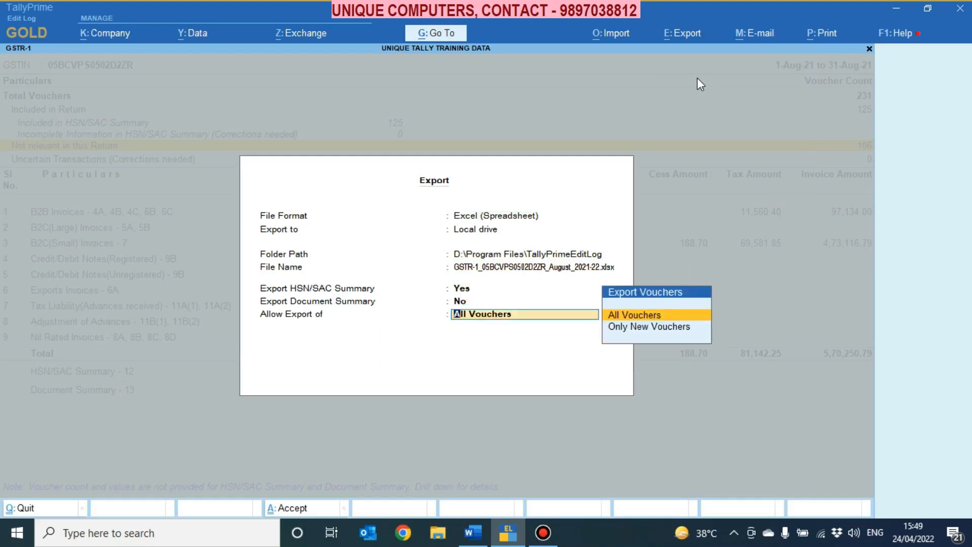
{"action": "key", "text": "Return"}
{"action": "key", "text": "Return"}
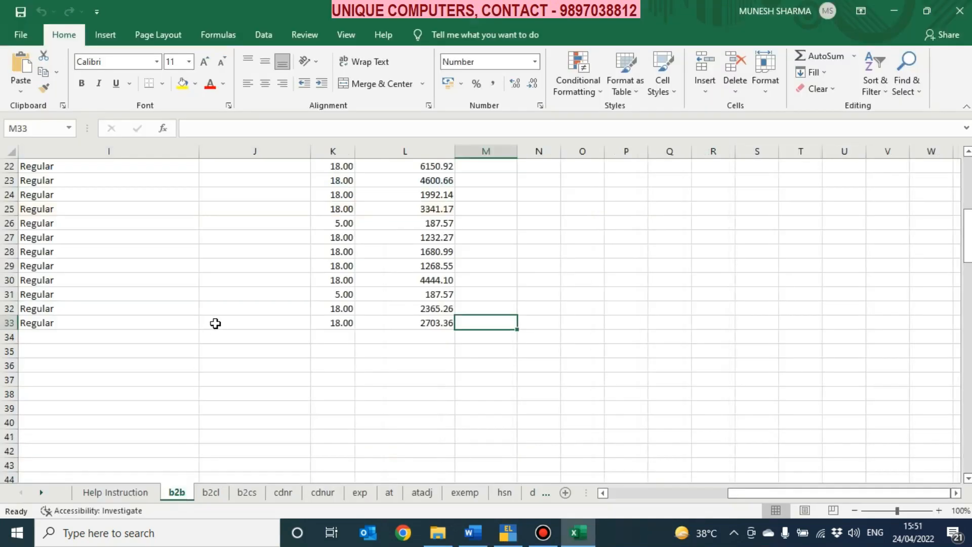
Step: Examine the exported workbook's b2b sheet, going back from the tax rates and taxable values to the recipient GSTIN and invoice number columns
{"action": "left_click", "coordinate": [216, 323]}
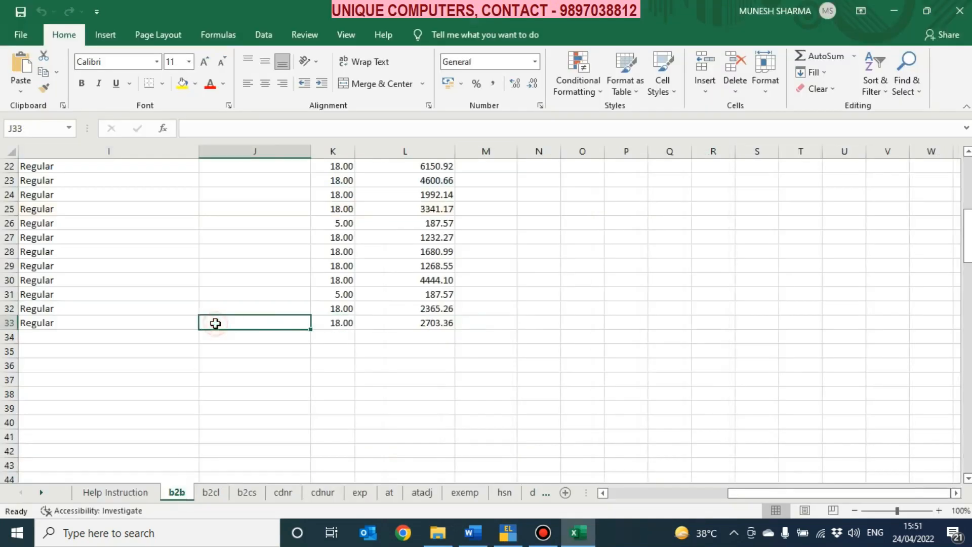
{"action": "key", "text": "Up"}
{"action": "key", "text": "Up"}
{"action": "key", "text": "Up"}
{"action": "key", "text": "Up"}
{"action": "key", "text": "Up"}
{"action": "key", "text": "Up"}
{"action": "key", "text": "Up"}
{"action": "key", "text": "Up"}
{"action": "key", "text": "Up"}
{"action": "key", "text": "Up"}
{"action": "key", "text": "Up"}
{"action": "key", "text": "Up"}
{"action": "key", "text": "Up"}
{"action": "key", "text": "Up"}
{"action": "key", "text": "Up"}
{"action": "key", "text": "Up"}
{"action": "key", "text": "Up"}
{"action": "key", "text": "Up"}
{"action": "key", "text": "Up"}
{"action": "key", "text": "Up"}
{"action": "key", "text": "Up"}
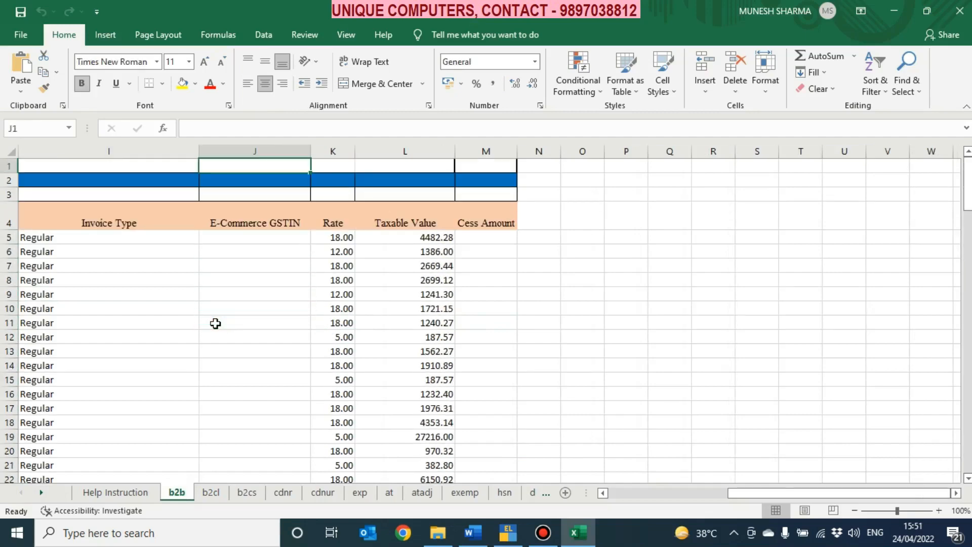
{"action": "key", "text": "Left"}
{"action": "key", "text": "Left"}
{"action": "key", "text": "Left"}
{"action": "key", "text": "Left"}
{"action": "key", "text": "Left"}
{"action": "key", "text": "Left"}
{"action": "key", "text": "Left"}
{"action": "key", "text": "Left"}
{"action": "key", "text": "Left"}
{"action": "key", "text": "Down"}
{"action": "key", "text": "Down"}
{"action": "key", "text": "Down"}
{"action": "key", "text": "Down"}
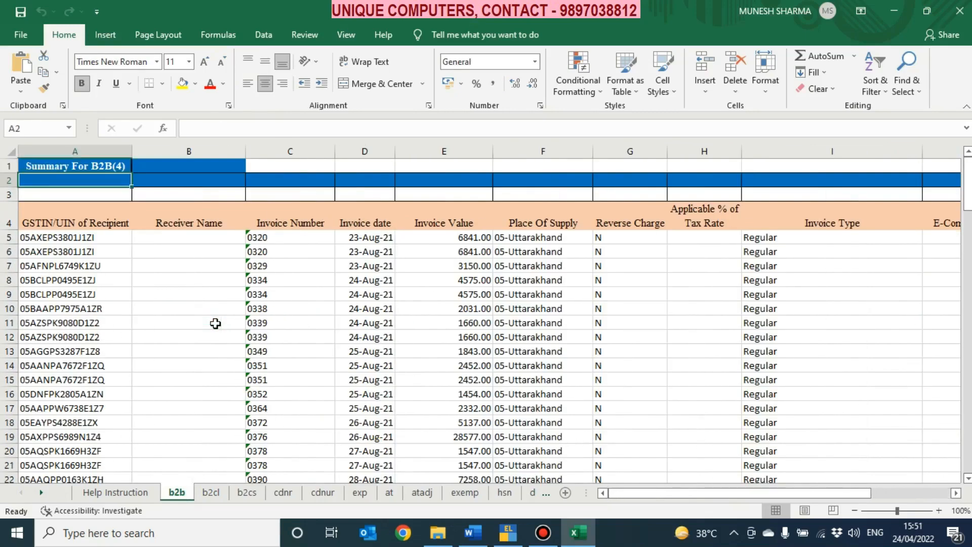
{"action": "key", "text": "Down"}
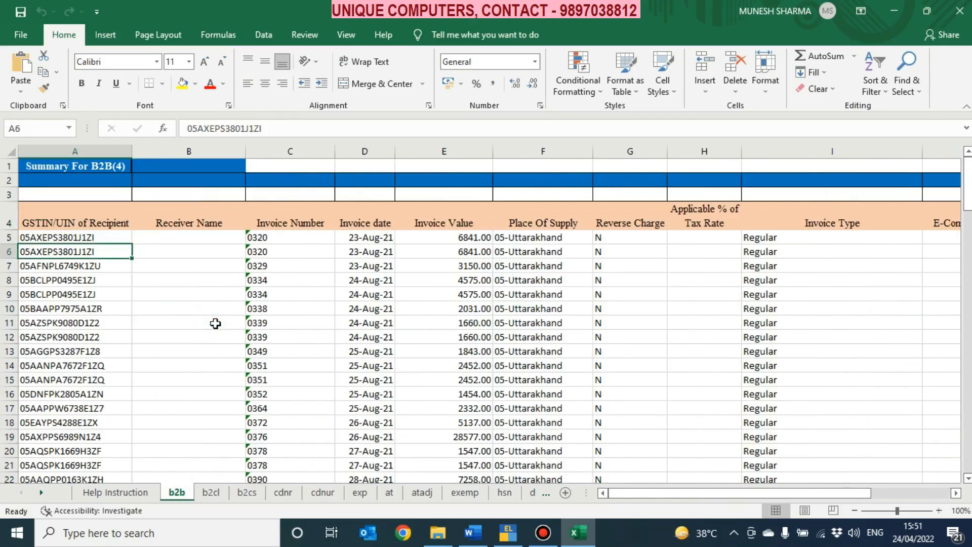
{"action": "key", "text": "Right"}
{"action": "key", "text": "Right"}
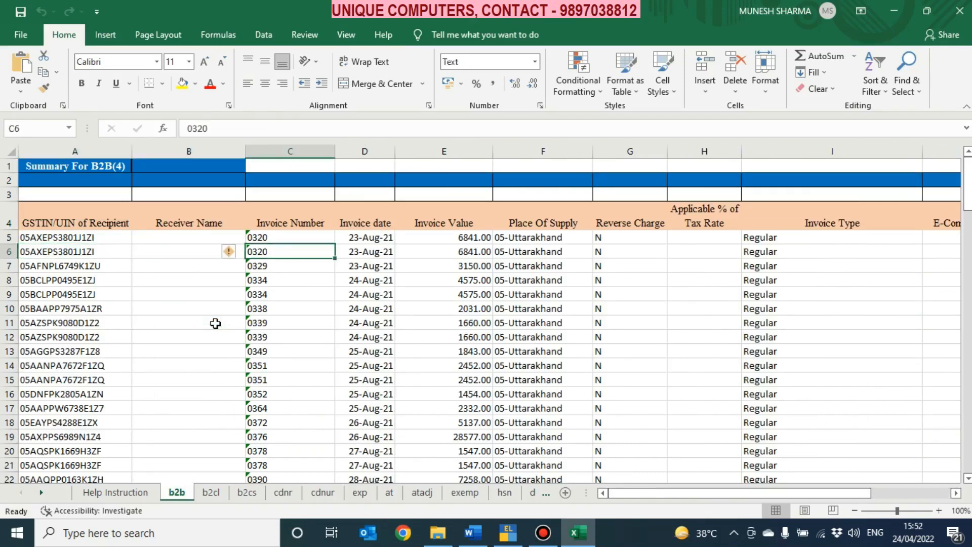
{"action": "key", "text": "Down"}
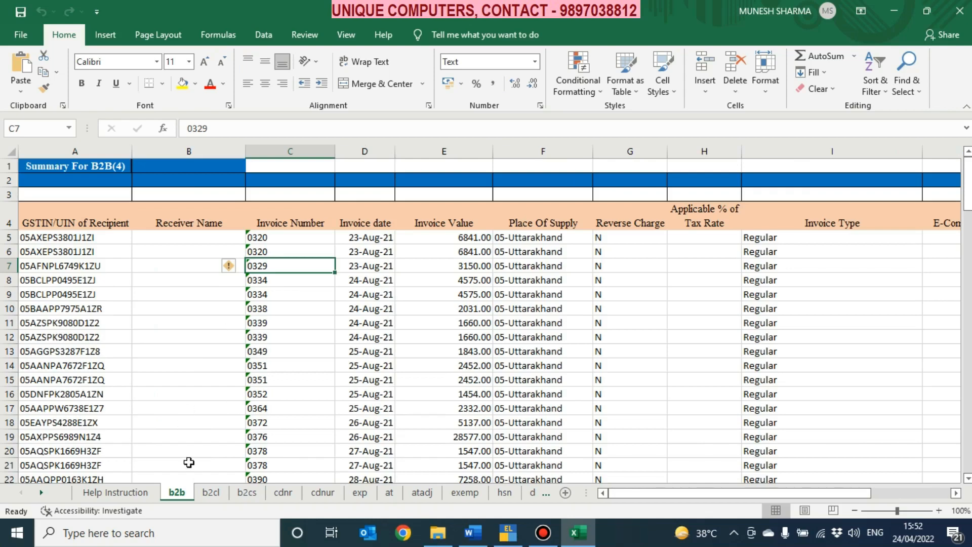
Step: Examine the b2cs sheet of the exported workbook, going through the tax rates of the B2C small supplies
{"action": "left_click", "coordinate": [247, 493]}
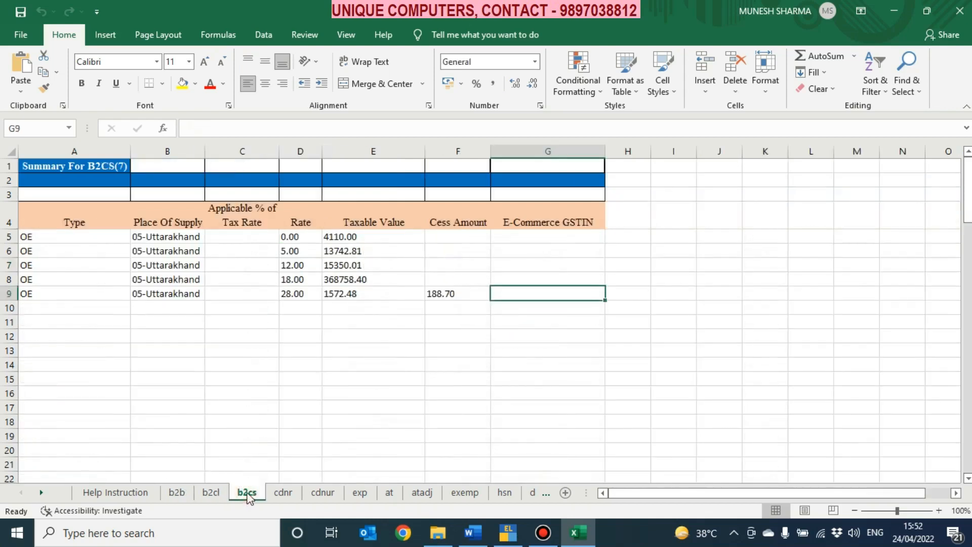
{"action": "left_click", "coordinate": [276, 393]}
{"action": "key", "text": "Left"}
{"action": "key", "text": "Left"}
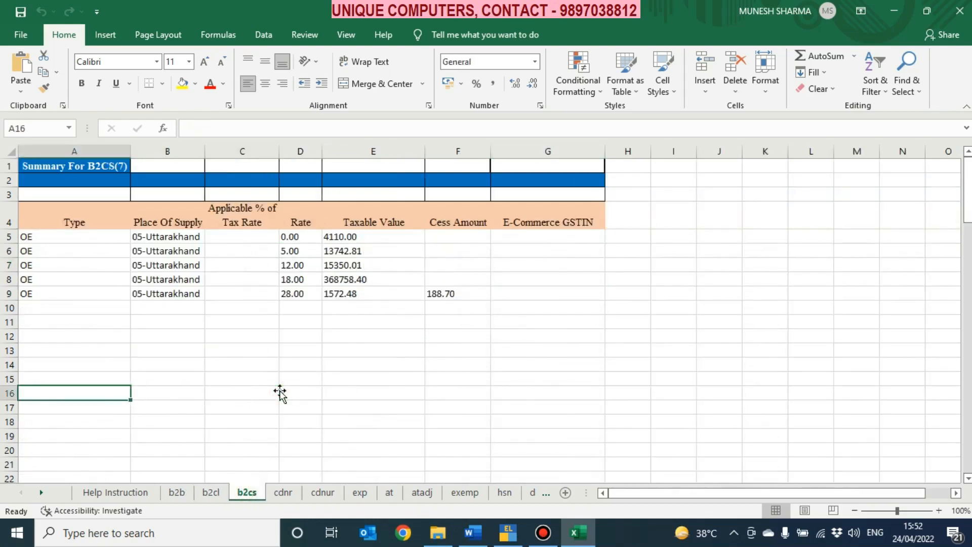
{"action": "left_click", "coordinate": [292, 238]}
{"action": "left_click", "coordinate": [292, 253]}
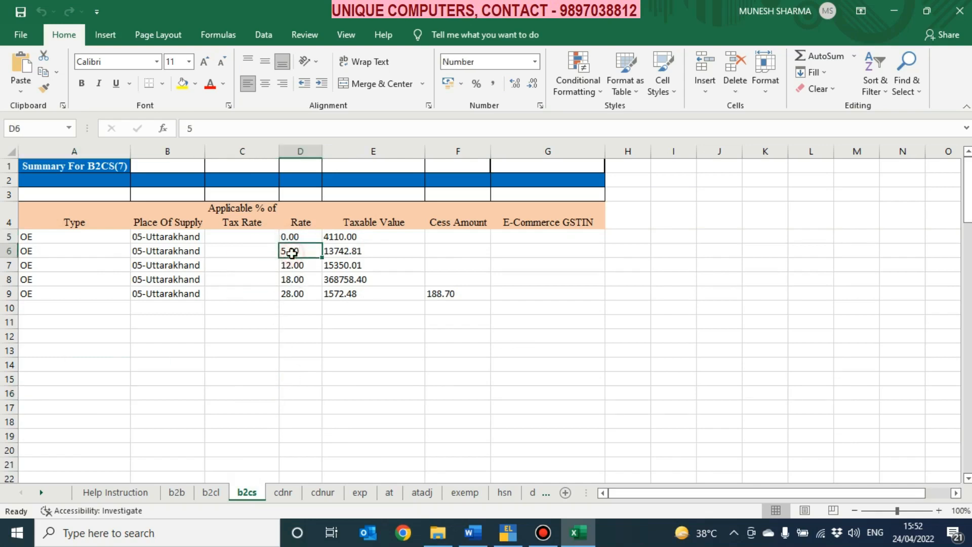
{"action": "left_click", "coordinate": [297, 279]}
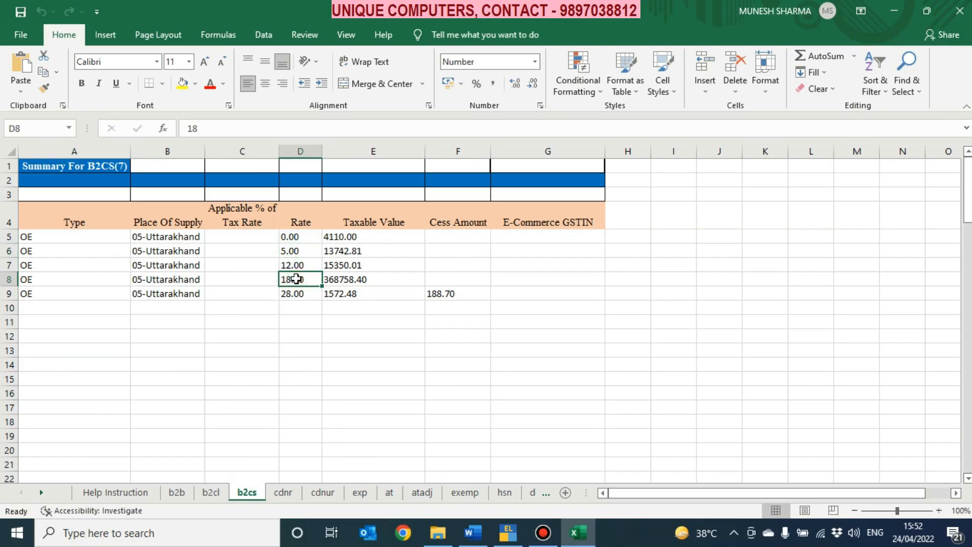
{"action": "left_click", "coordinate": [222, 321]}
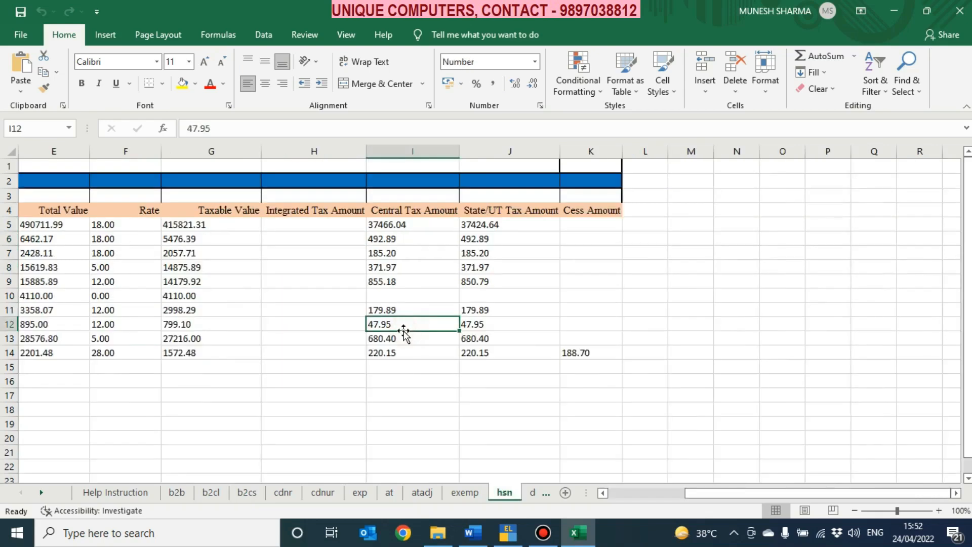
Step: Examine the hsn sheet from the HSN codes to the unit codes, fitting the UQC column's width to its contents
{"action": "key", "text": "Left"}
{"action": "key", "text": "Home"}
{"action": "key", "text": "Up"}
{"action": "key", "text": "Up"}
{"action": "key", "text": "Up"}
{"action": "key", "text": "Up"}
{"action": "key", "text": "Up"}
{"action": "key", "text": "Up"}
{"action": "key", "text": "Up"}
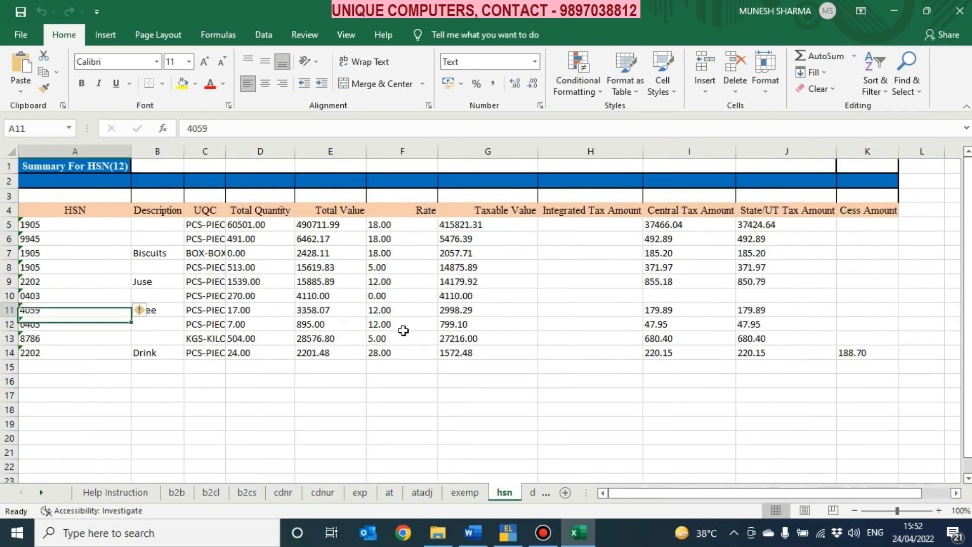
{"action": "key", "text": "Right"}
{"action": "key", "text": "Right"}
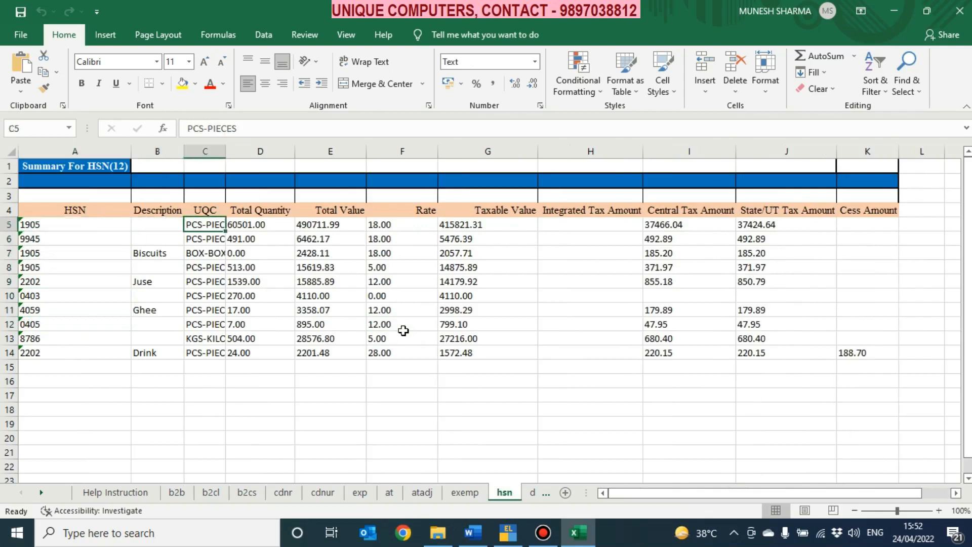
{"action": "double_click", "coordinate": [226, 152]}
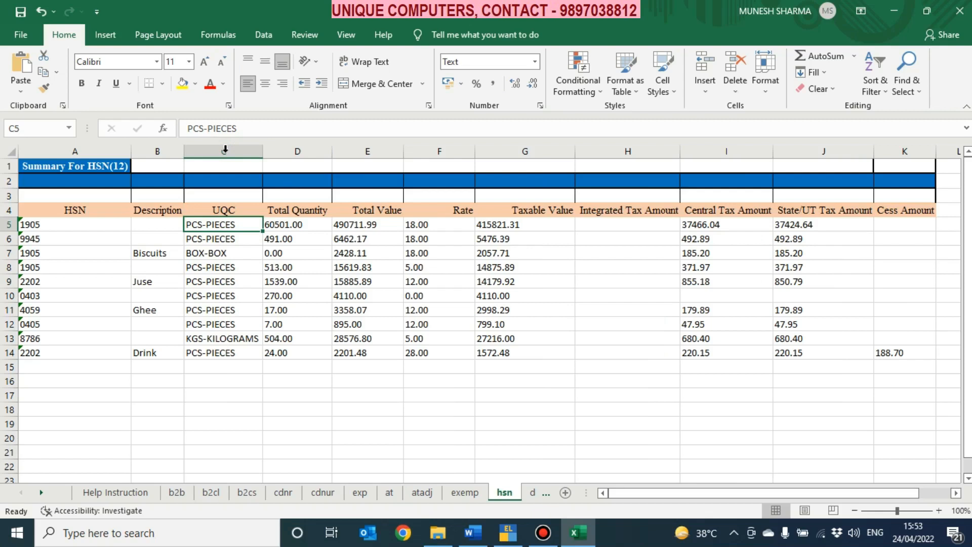
Step: Close the exported workbook without saving the changes and exit Excel
{"action": "left_click", "coordinate": [961, 12]}
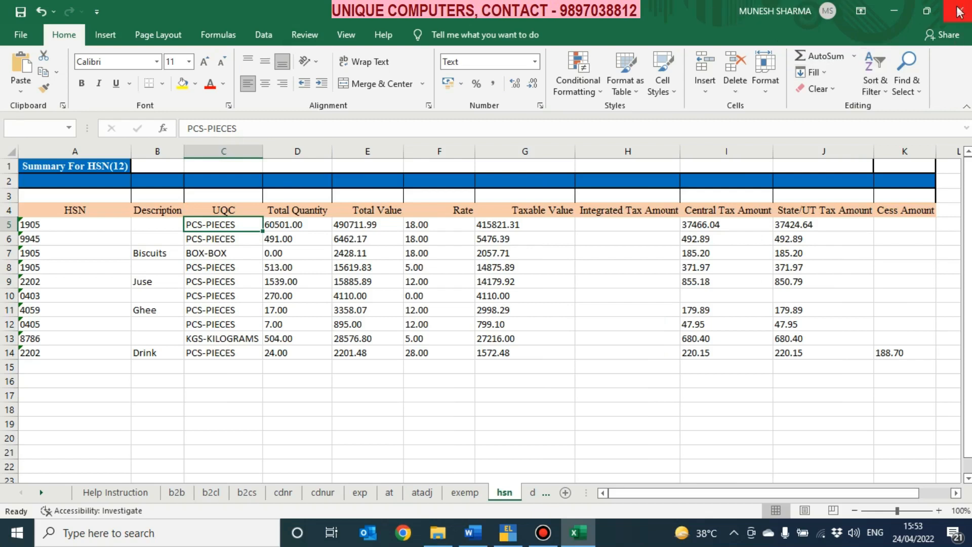
{"action": "left_click", "coordinate": [488, 284]}
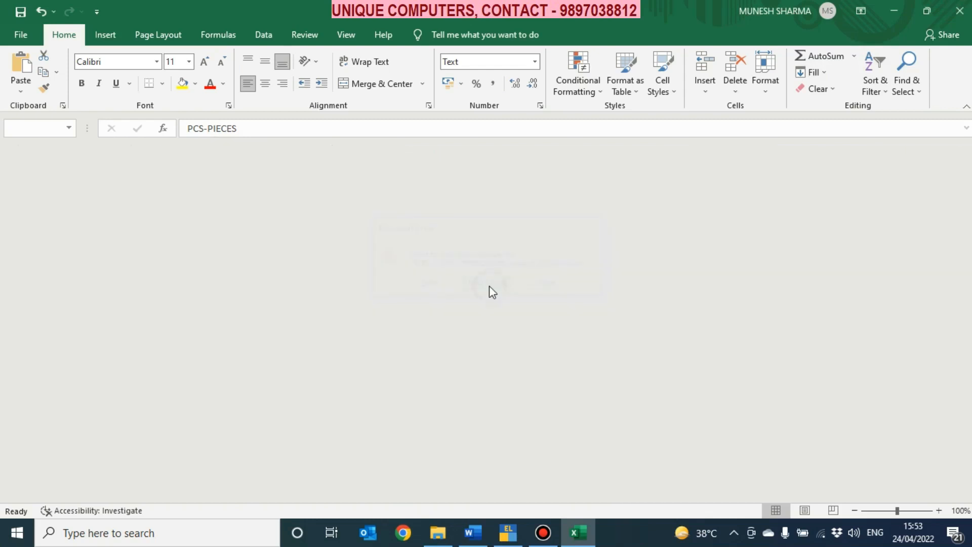
{"action": "left_click", "coordinate": [961, 7]}
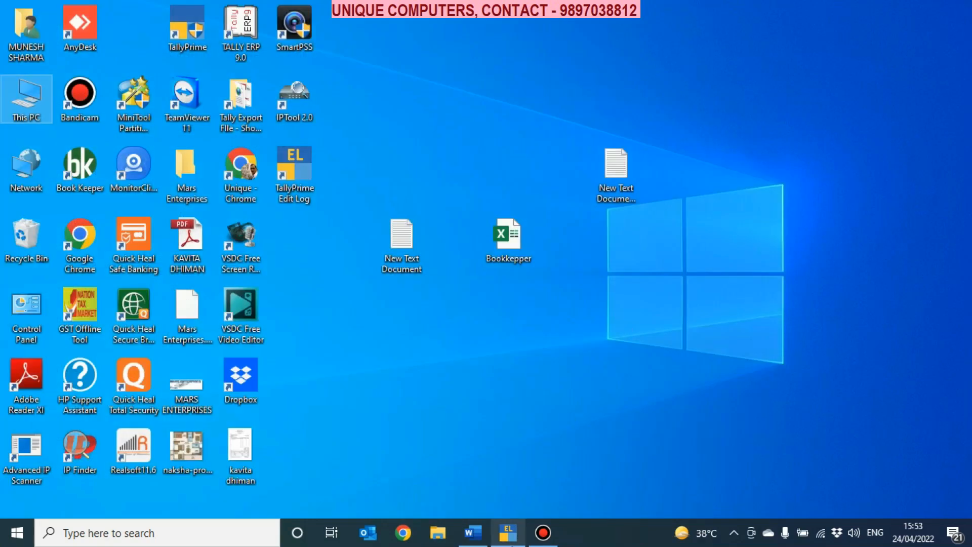
Step: Switch to TallyPrime and export all vouchers of the August GSTR-1 e-return as a single JSON file to D:\Program Files\TallyPrimeEditLog, including the HSN/SAC summary
{"action": "left_click", "coordinate": [510, 533]}
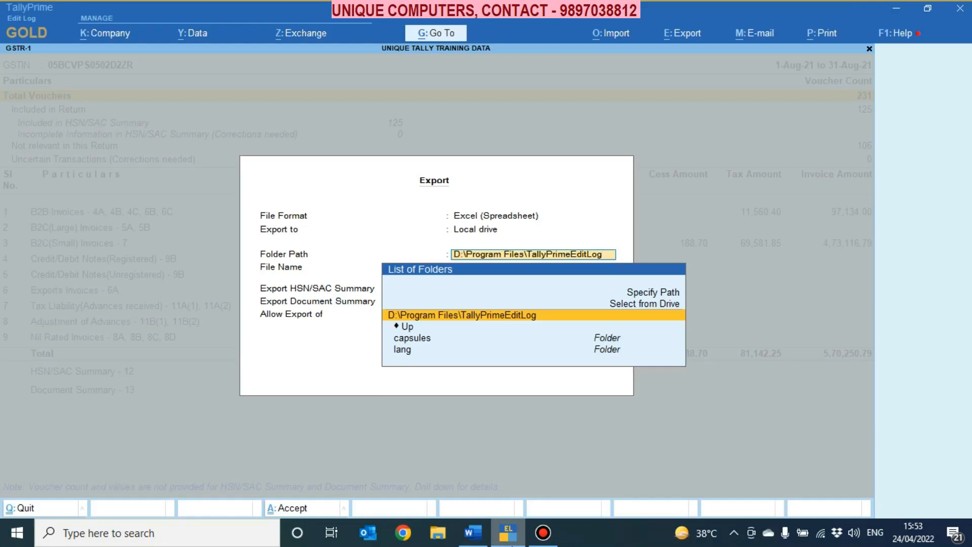
{"action": "key", "text": "BackSpace"}
{"action": "key", "text": "BackSpace"}
{"action": "key", "text": "Down"}
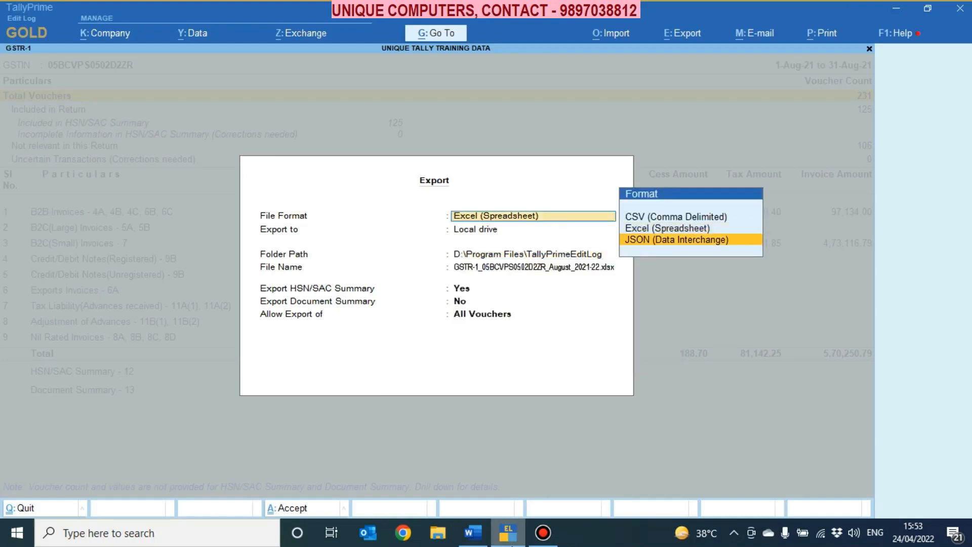
{"action": "key", "text": "Return"}
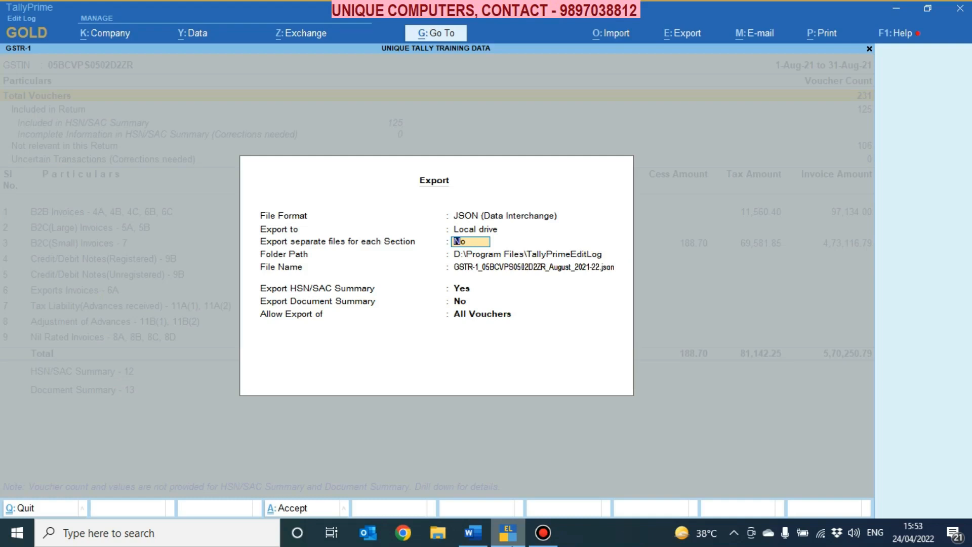
{"action": "key", "text": "Return"}
{"action": "key", "text": "Return"}
{"action": "key", "text": "Return"}
{"action": "key", "text": "Return"}
{"action": "key", "text": "Return"}
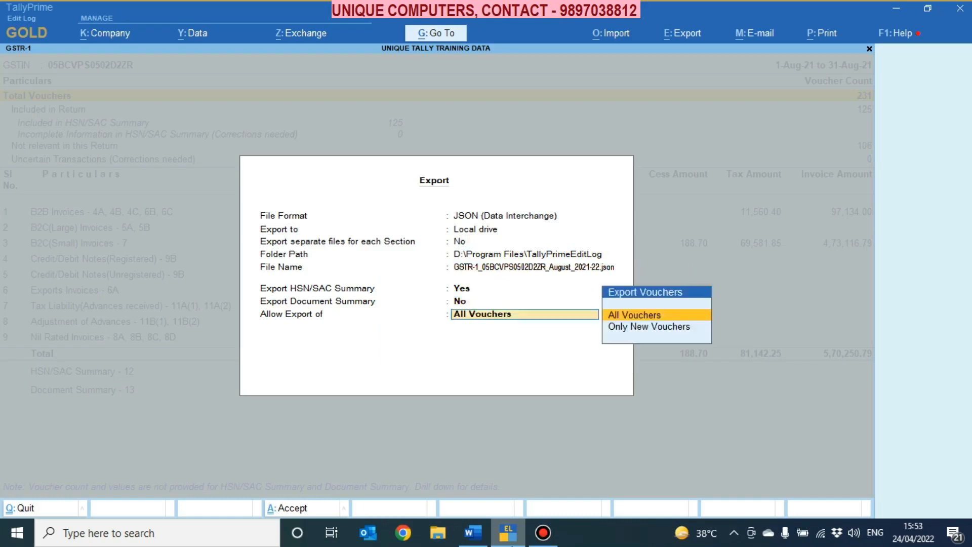
{"action": "key", "text": "Return"}
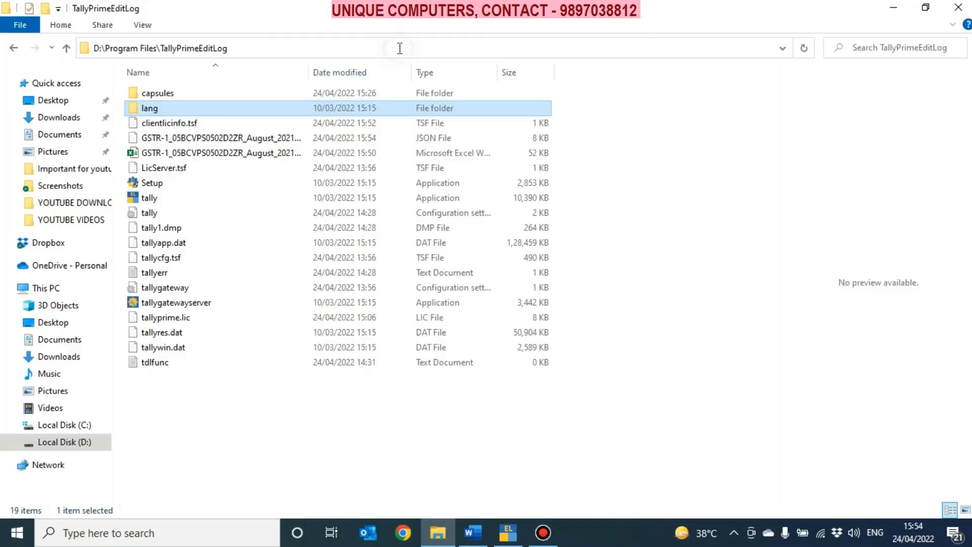
Step: Check the exported August JSON file in the TallyPrimeEditLog folder, fitting the Name column to the full file names, and minimize the folder window
{"action": "left_click", "coordinate": [400, 48]}
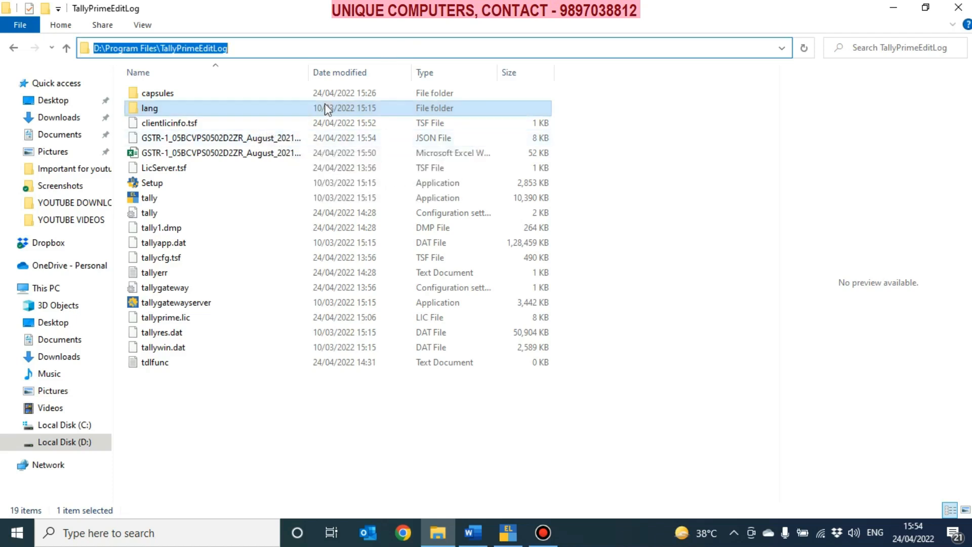
{"action": "double_click", "coordinate": [309, 72]}
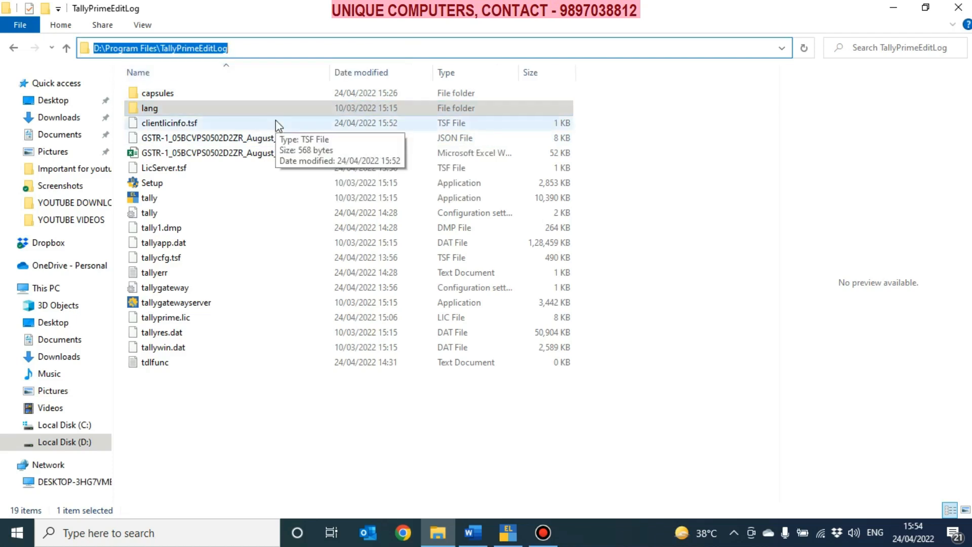
{"action": "left_click", "coordinate": [266, 137]}
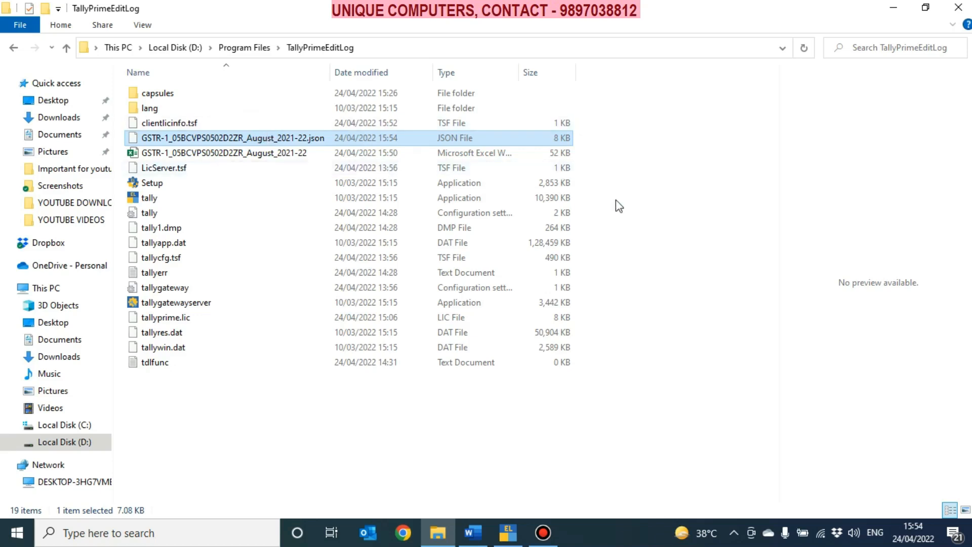
{"action": "left_click", "coordinate": [893, 8]}
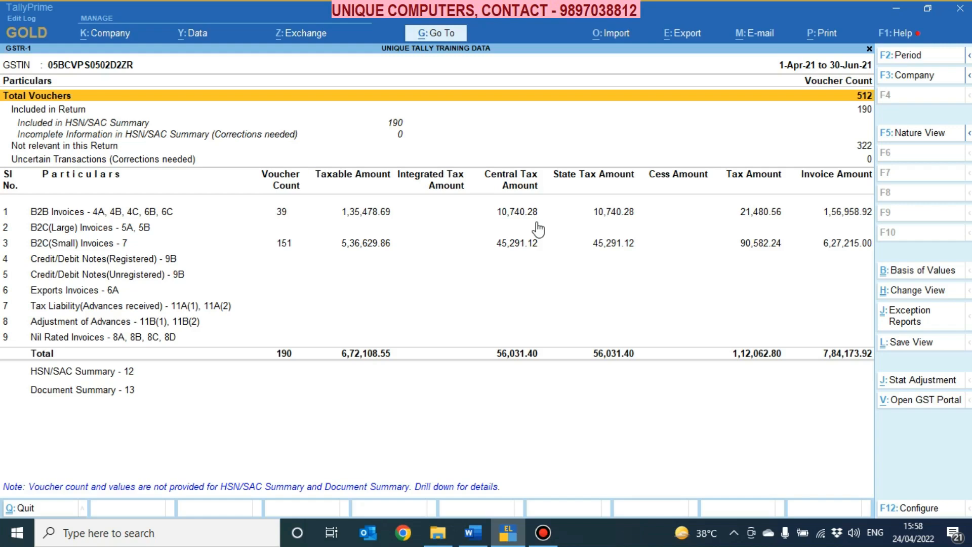
Step: Start the e-return export of the quarterly GSTR-1 report for 1-Apr-21 to 30-Jun-21
{"action": "left_click", "coordinate": [678, 39]}
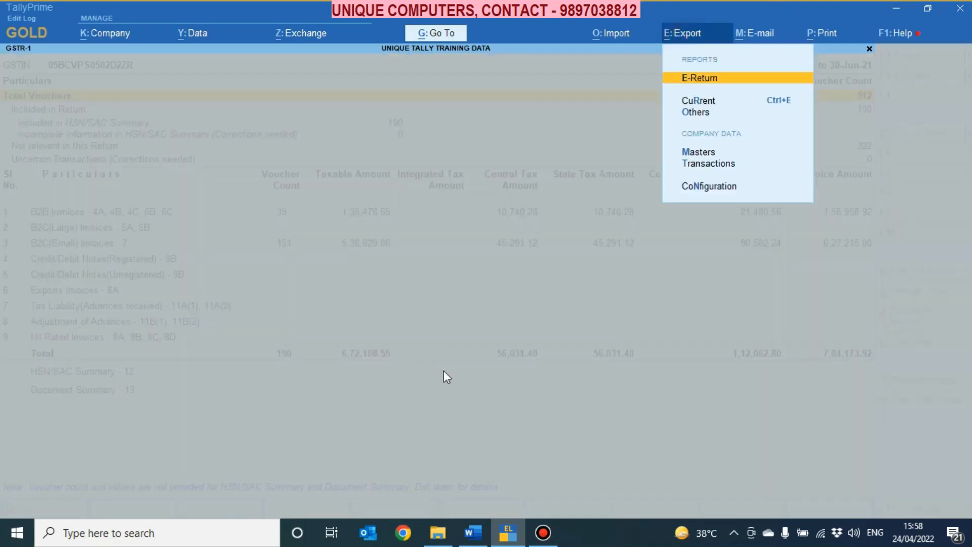
{"action": "key", "text": "Return"}
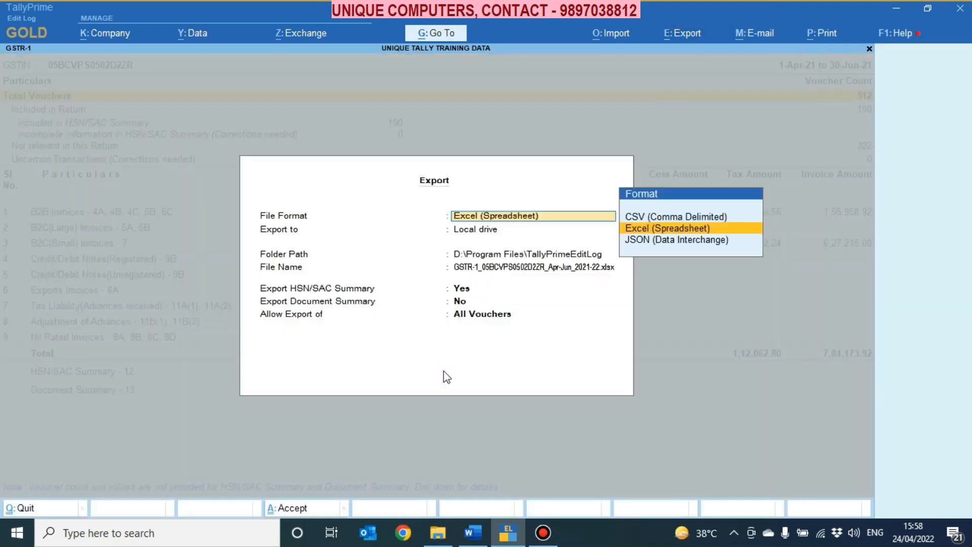